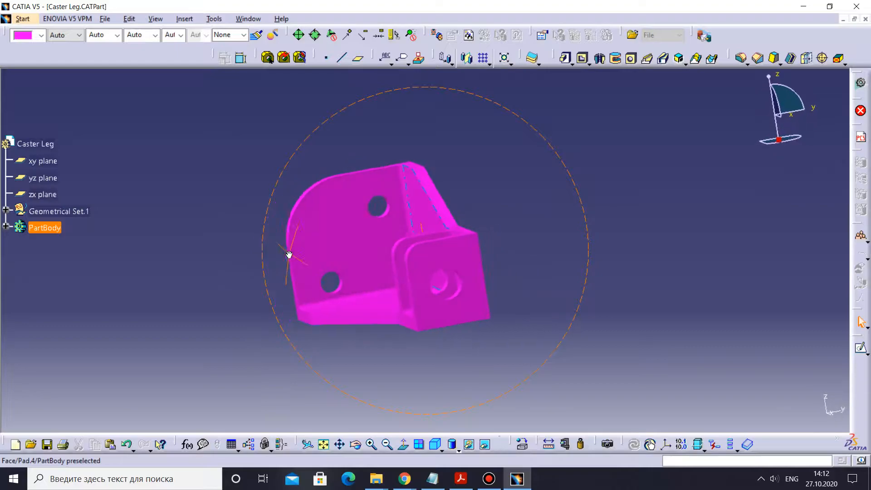
- View the finished Caster Leg part from another angle and switch to the Drawing_Leg.CATDrawing document
middle_click_drag(358, 241, 402, 251)
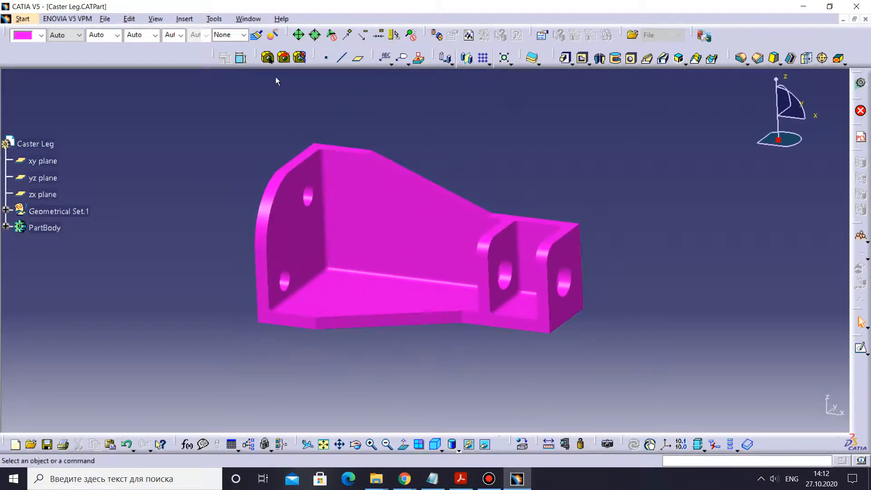
left_click(248, 19)
left_click(270, 105)
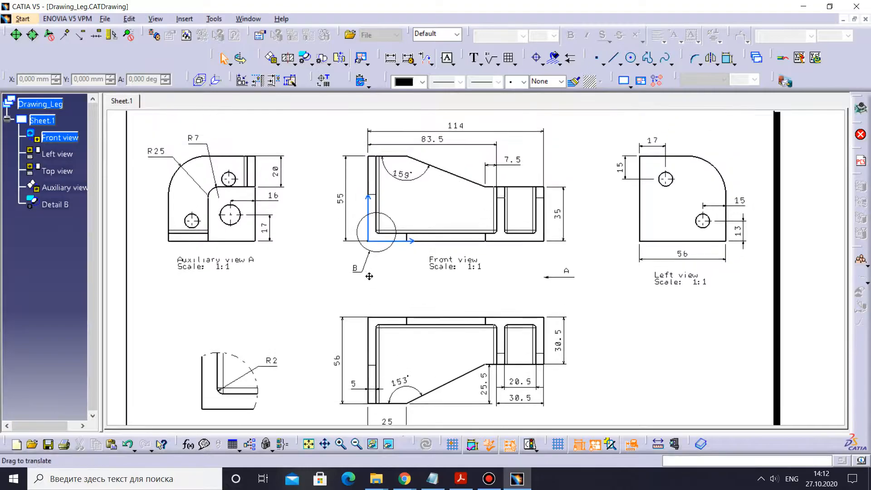
- Examine the dimensions in the front, left, auxiliary and top views and the fillet radius in detail B
middle_click_drag(369, 277, 368, 294)
mouse_move(499, 236)
middle_mouse_down("ctrl")
mouse_move(485, 173)
mouse_move(511, 290)
middle_mouse_up("ctrl")
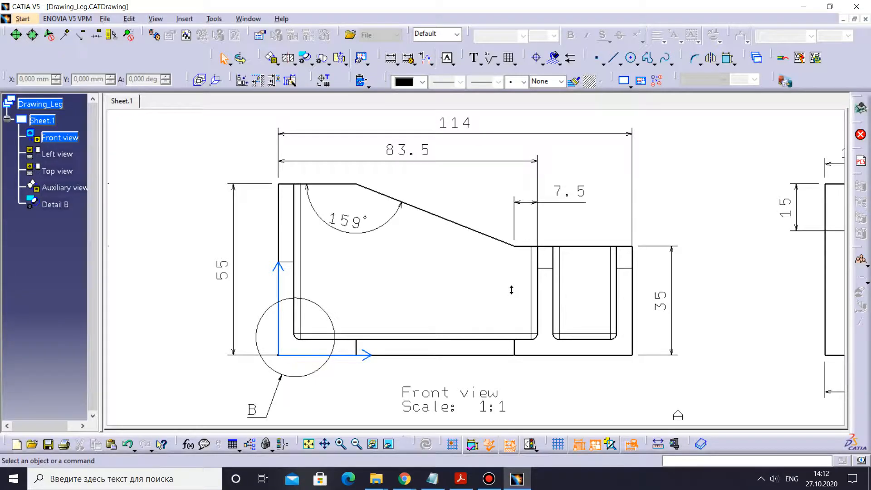
middle_click_drag(716, 300, 309, 263)
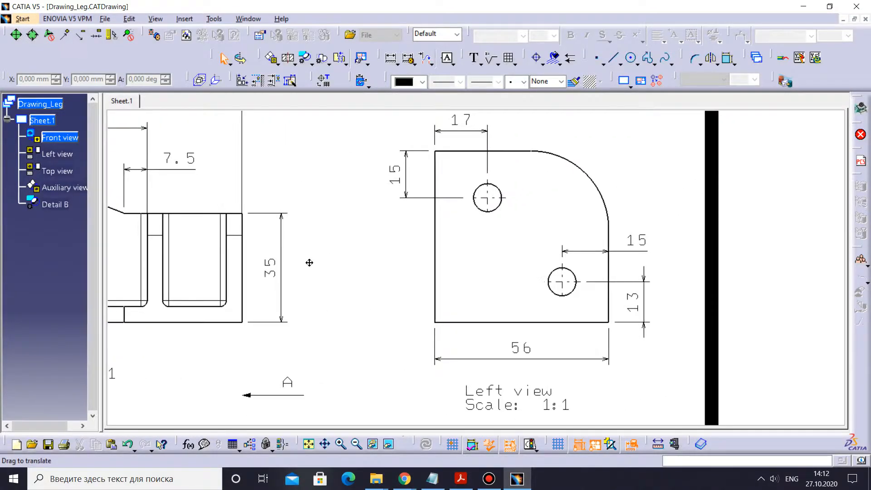
middle_click_drag(309, 262, 383, 189)
mouse_move(340, 340)
middle_mouse_down("ctrl")
mouse_move(337, 294)
mouse_move(374, 242)
mouse_move(870, 317)
middle_mouse_up("ctrl")
middle_click_drag(490, 224, 870, 282)
middle_click_drag(403, 230, 758, 281)
mouse_move(383, 215)
middle_mouse_down("ctrl")
mouse_move(403, 247)
mouse_move(498, 259)
mouse_move(499, 281)
mouse_move(516, 299)
mouse_move(374, 262)
mouse_move(152, 278)
middle_mouse_up("ctrl")
mouse_move(514, 331)
middle_mouse_down()
mouse_move(475, 256)
mouse_move(470, 178)
middle_mouse_up()
mouse_move(488, 303)
middle_mouse_down()
mouse_move(462, 199)
mouse_move(501, 199)
mouse_move(553, 398)
middle_mouse_up()
middle_click_drag(310, 240, 562, 111)
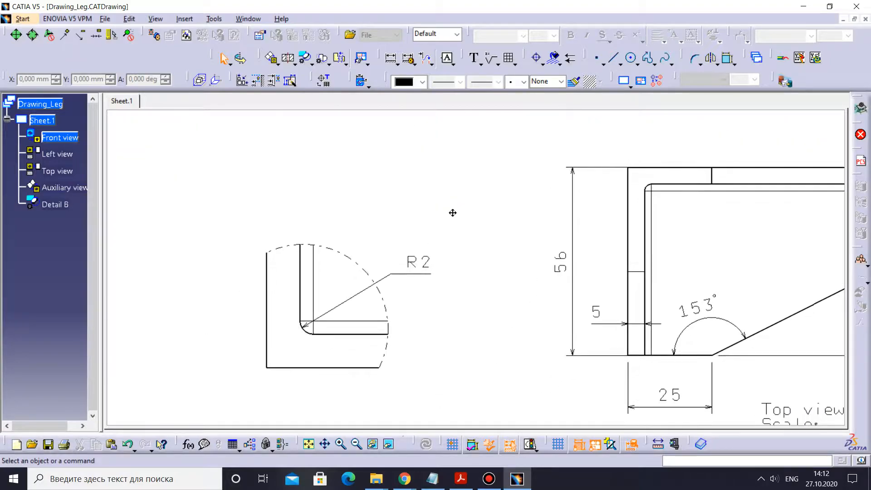
mouse_move(508, 192)
middle_mouse_down()
mouse_move(393, 253)
mouse_move(432, 264)
mouse_move(429, 303)
mouse_move(431, 272)
middle_mouse_up()
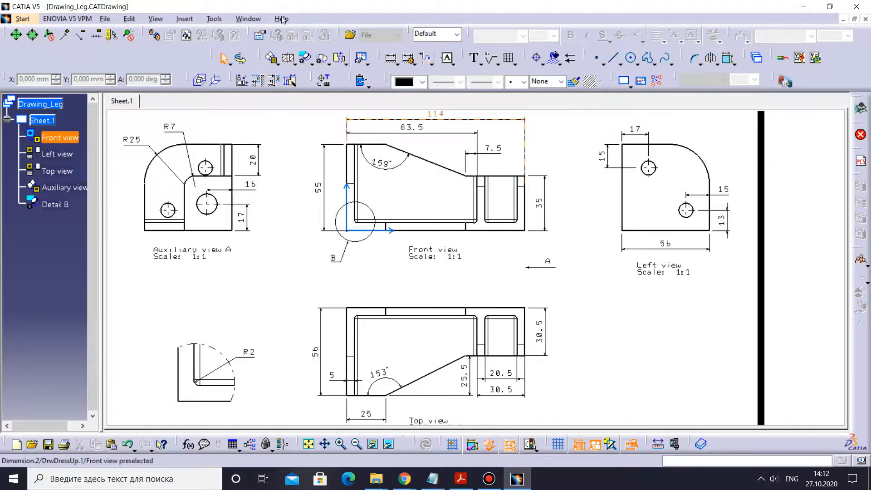
- Switch to Part2 and sketch a rectangle about 48 mm wide on the xy plane, with its upper-left corner at the origin
left_click(257, 19)
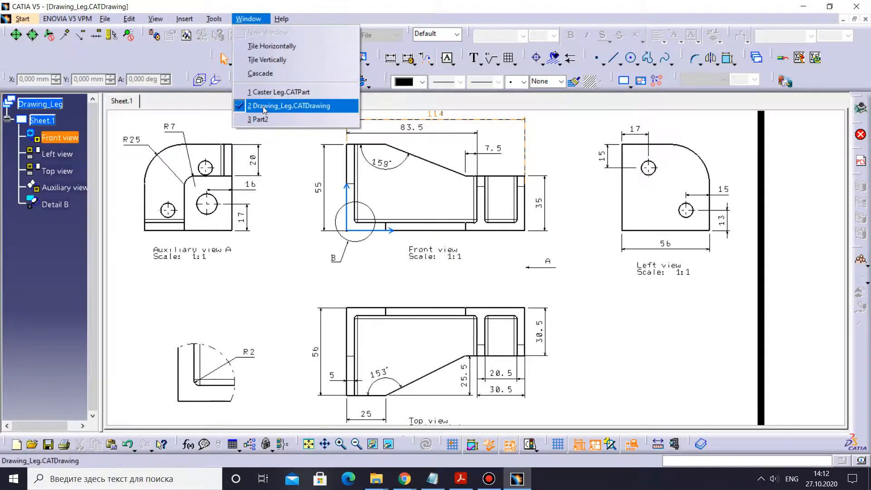
left_click(266, 119)
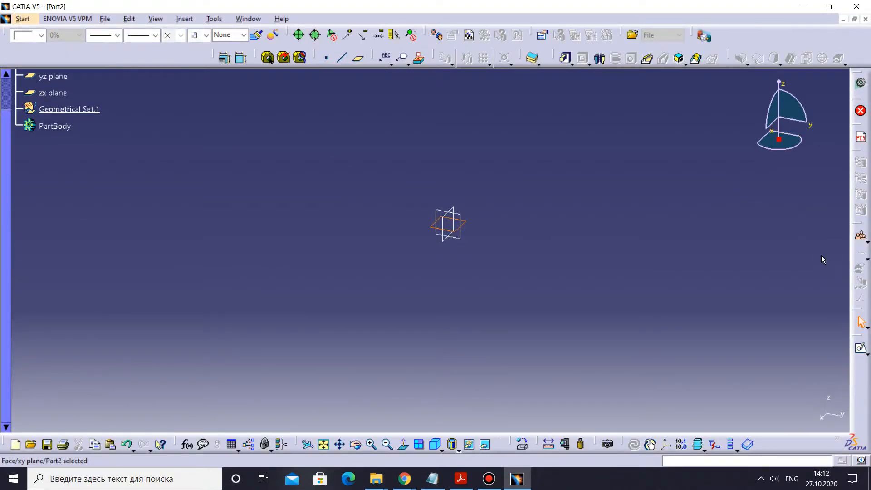
left_click(861, 348)
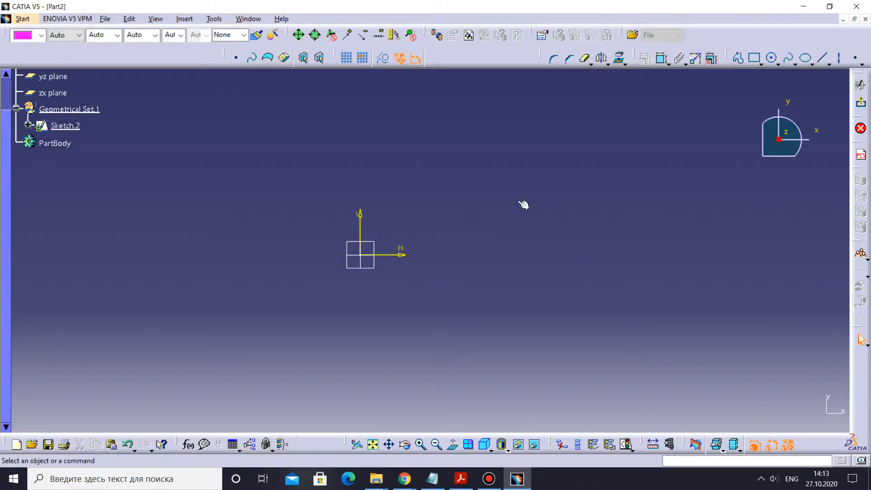
left_click(755, 59)
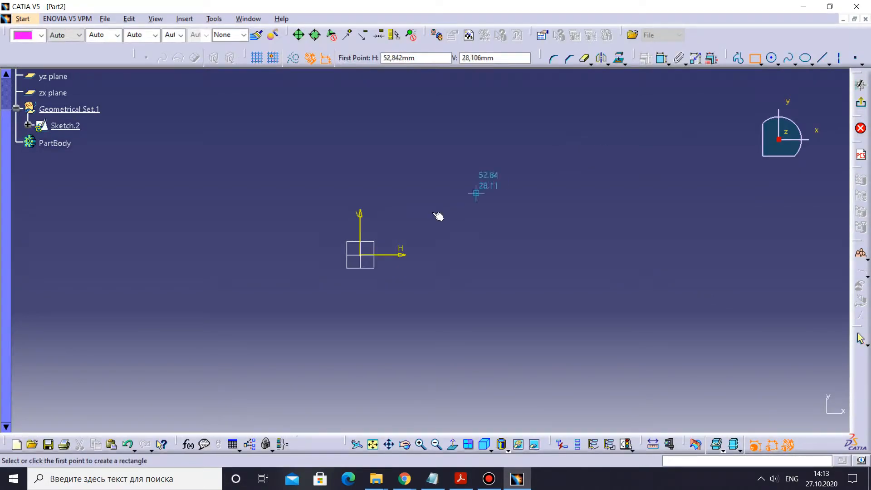
left_click(362, 255)
left_click(466, 335)
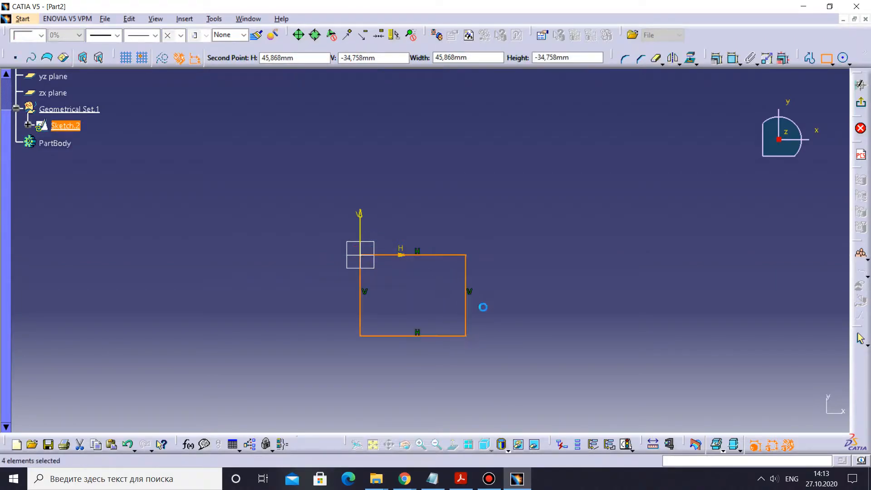
- Constrain the rectangle's width to 25 mm and its height to 56 mm
left_click(662, 58)
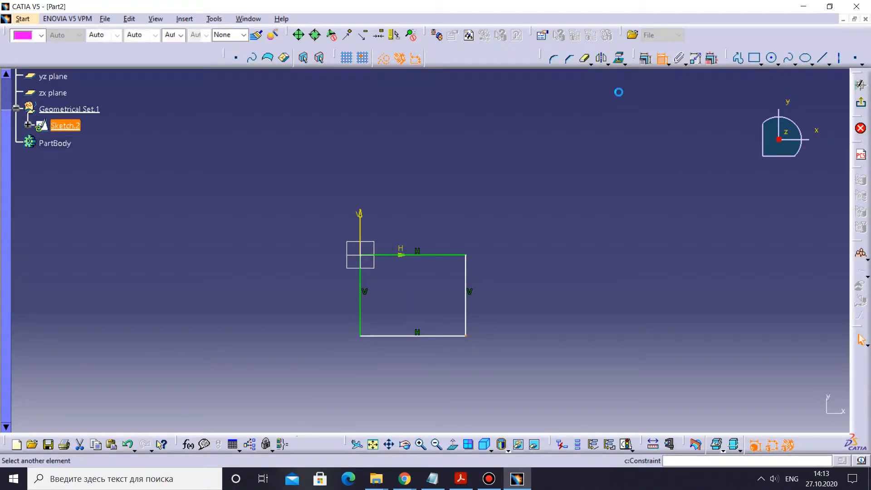
left_click(363, 292)
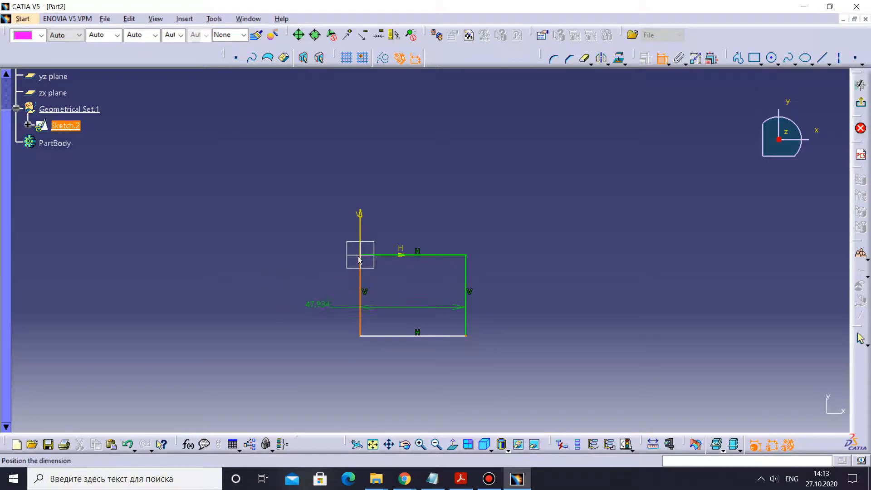
left_click(416, 169)
double_click(415, 169)
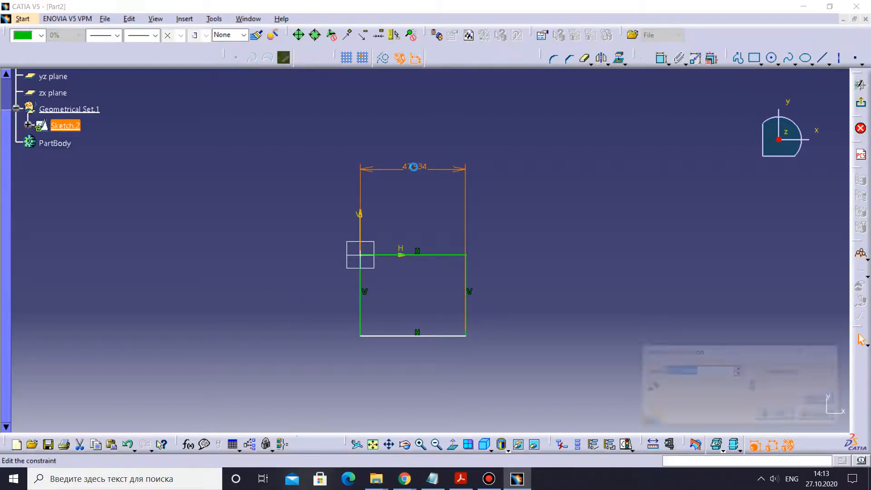
key("Return")
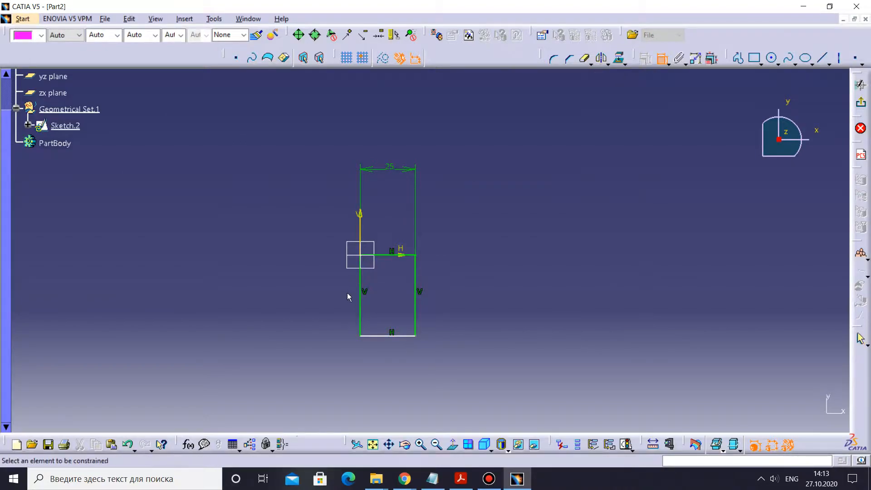
left_click(361, 296)
left_click(330, 298)
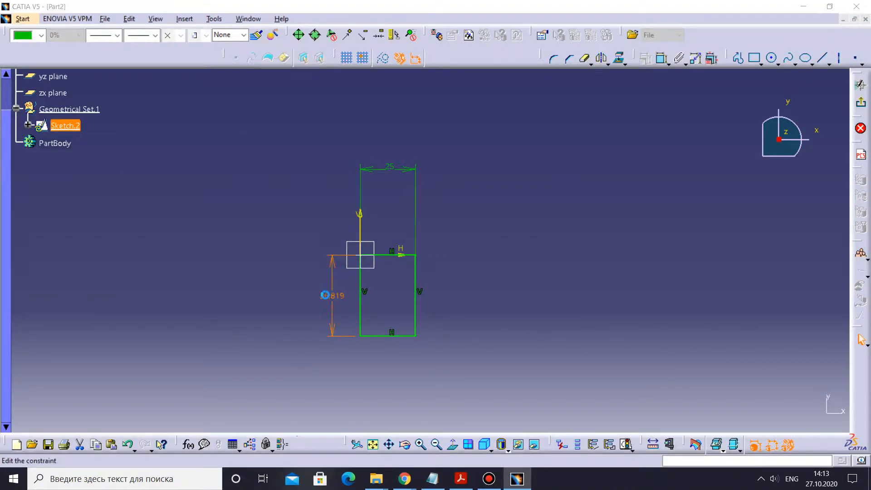
double_click(326, 299)
key("Return")
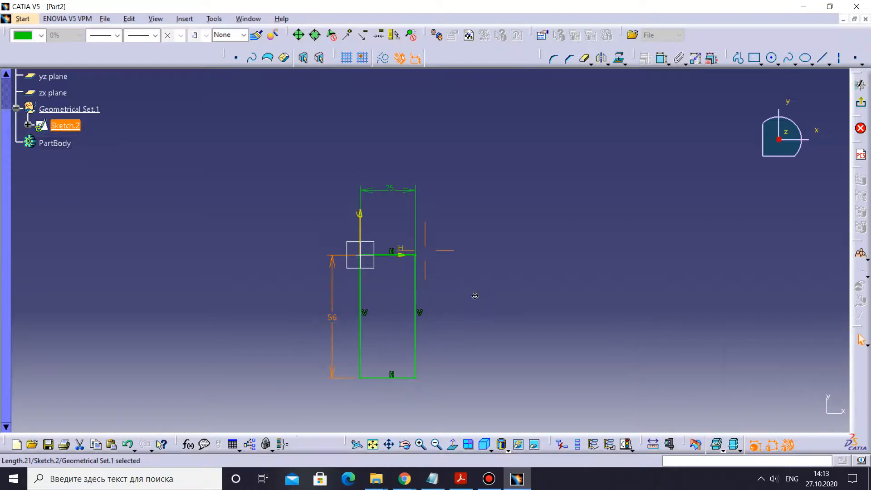
- Sketch a second, separate rectangle with its upper edge on the horizontal axis, starting about 106 mm from the origin
left_click(754, 58)
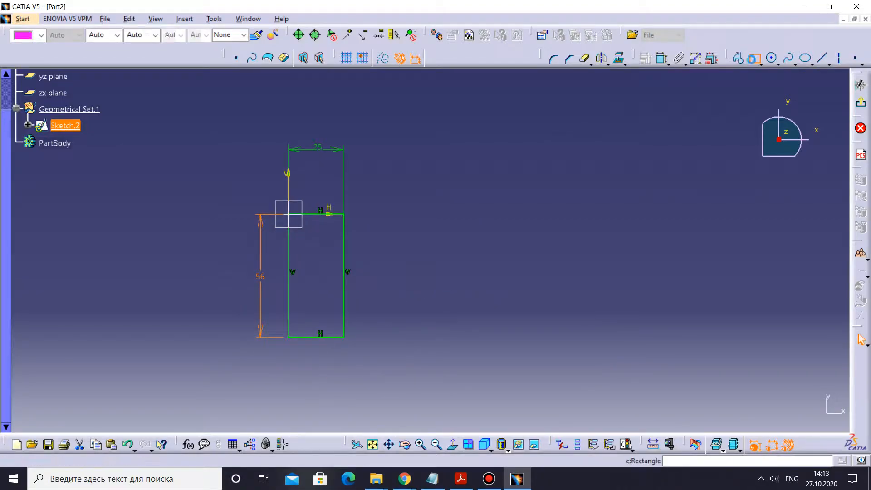
left_click(522, 214)
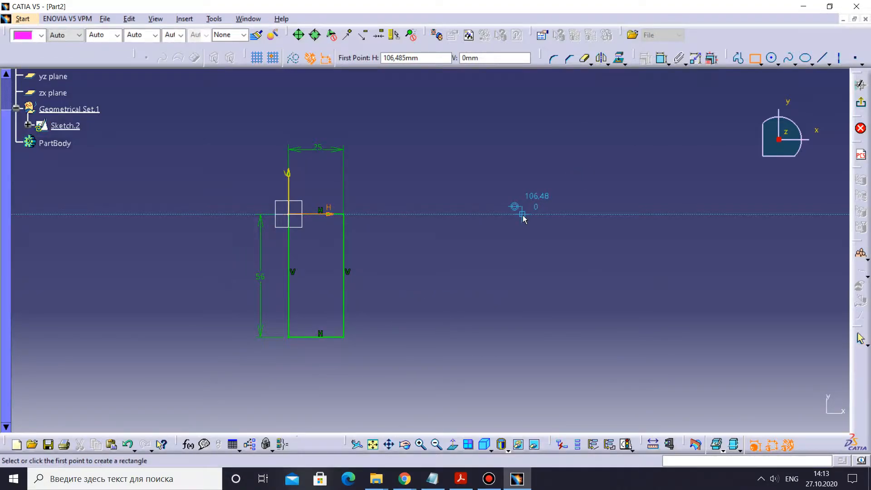
left_click(606, 261)
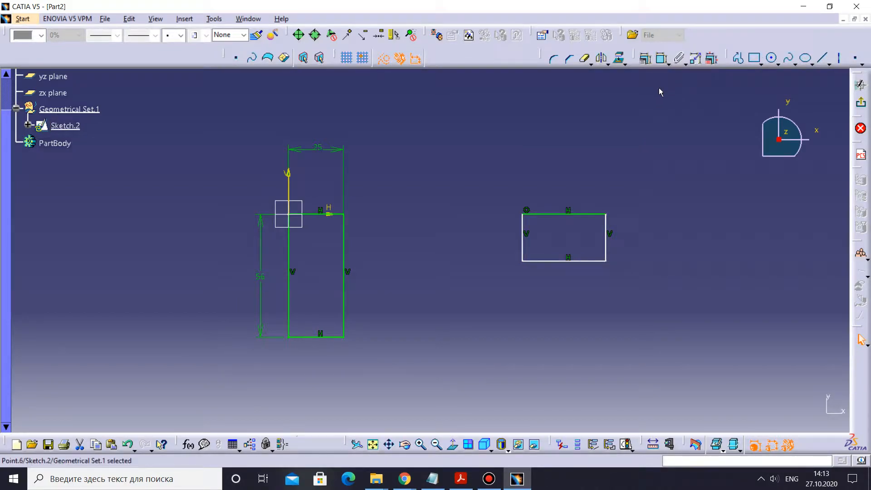
- Set the distance between the first rectangle's left edge and the second rectangle's right edge to 114 mm
left_click(662, 57)
left_click(607, 222)
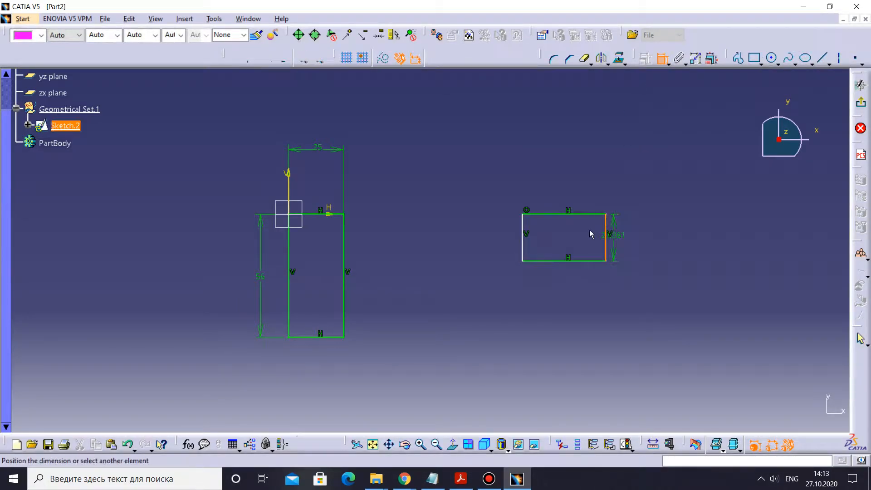
left_click(294, 289)
left_click(414, 354)
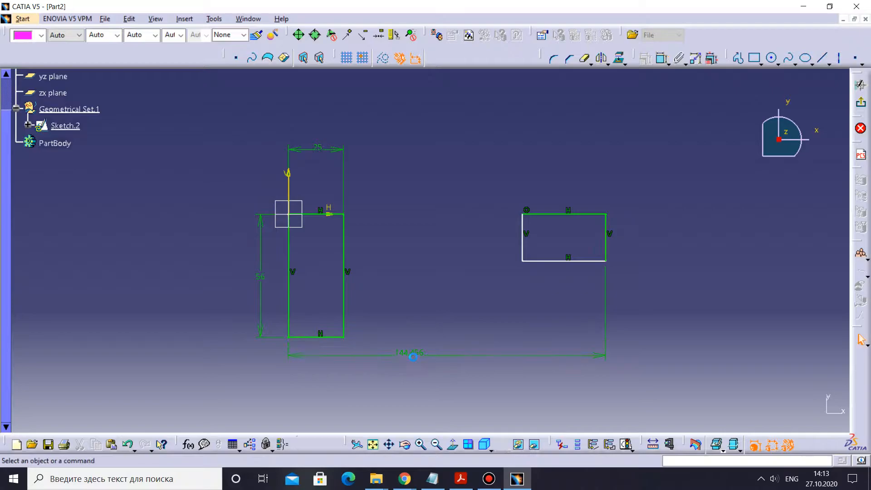
left_click(416, 354)
type("114")
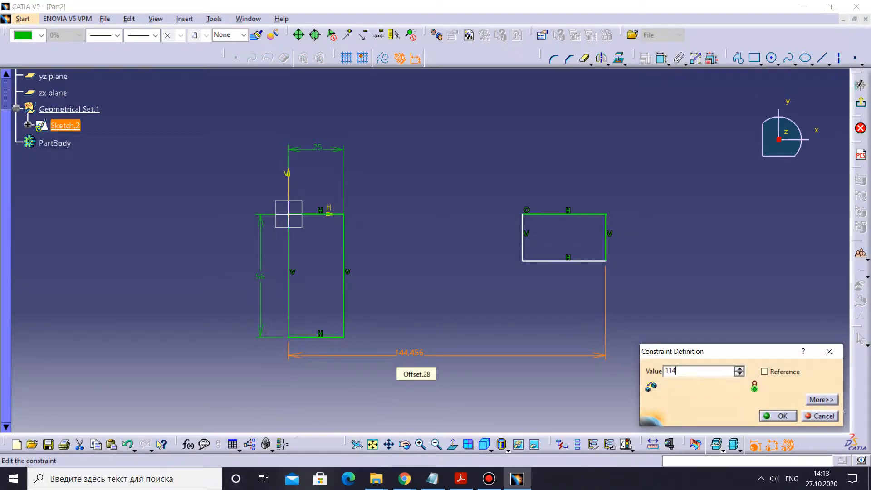
key("Return")
- Move the second rectangle's left edge outward and set the rectangle's width to 38 mm
left_click_drag(523, 236, 497, 235)
left_click(522, 200)
left_click(662, 60)
left_click(520, 214)
left_click(520, 178)
double_click(516, 179)
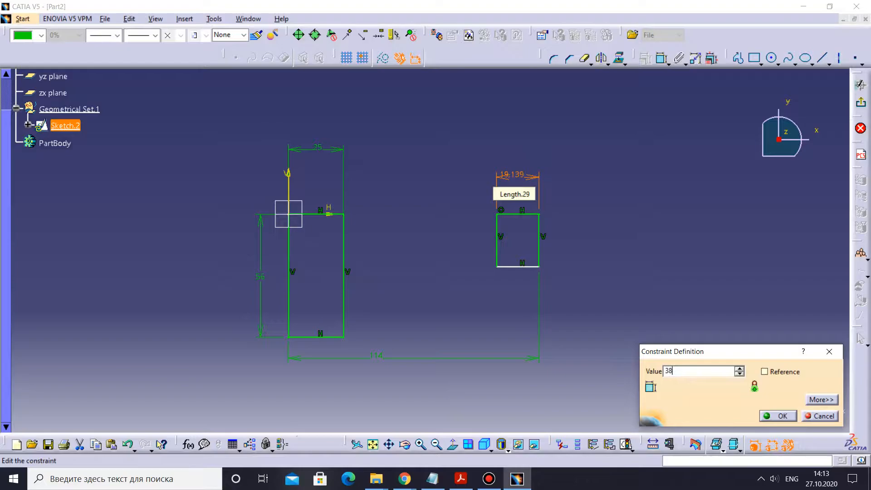
key("Return")
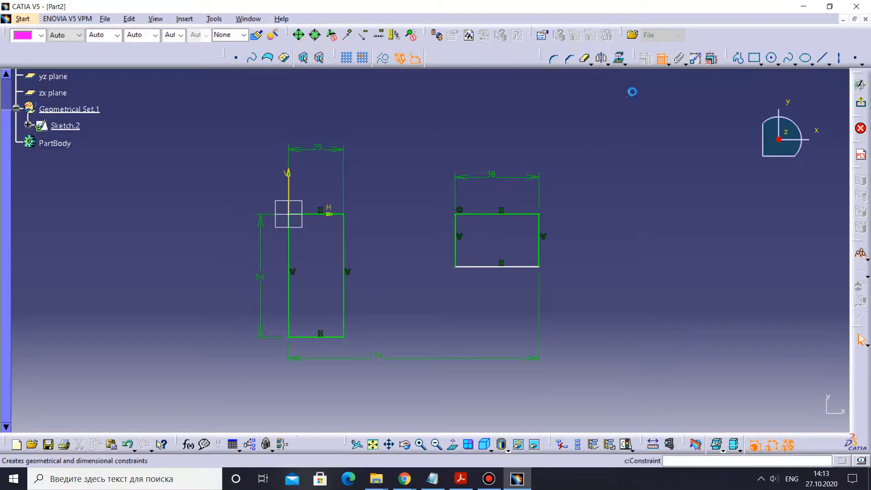
- Set the second rectangle's height to 30.5 mm
left_click(540, 231)
left_click(562, 233)
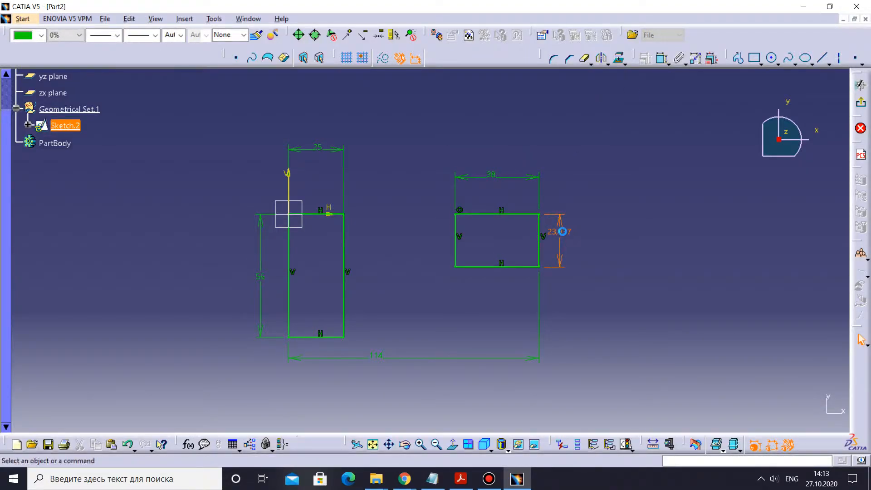
double_click(562, 231)
type("30.")
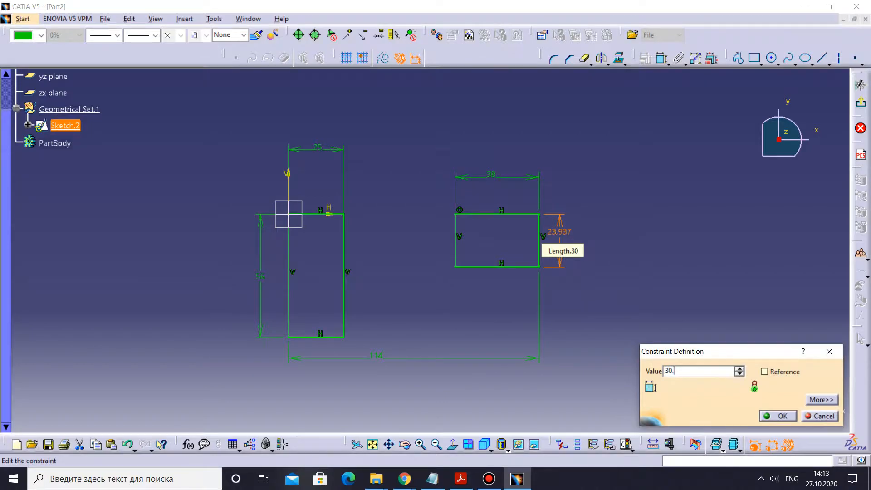
type("5mm")
key("Return")
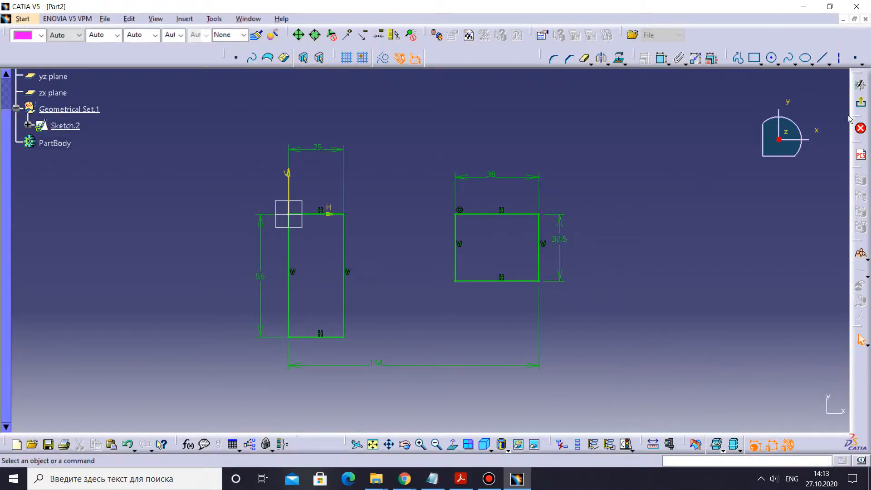
- Exit the sketch and extrude both rectangles upward with one thin Pad
left_click(654, 183)
mouse_move(338, 320)
middle_mouse_down()
mouse_move(437, 322)
mouse_move(668, 272)
middle_mouse_up()
mouse_move(472, 344)
middle_mouse_down()
mouse_move(449, 350)
mouse_move(353, 324)
middle_mouse_up()
mouse_move(519, 375)
middle_mouse_down()
mouse_move(503, 317)
mouse_move(391, 331)
mouse_move(404, 354)
middle_mouse_up()
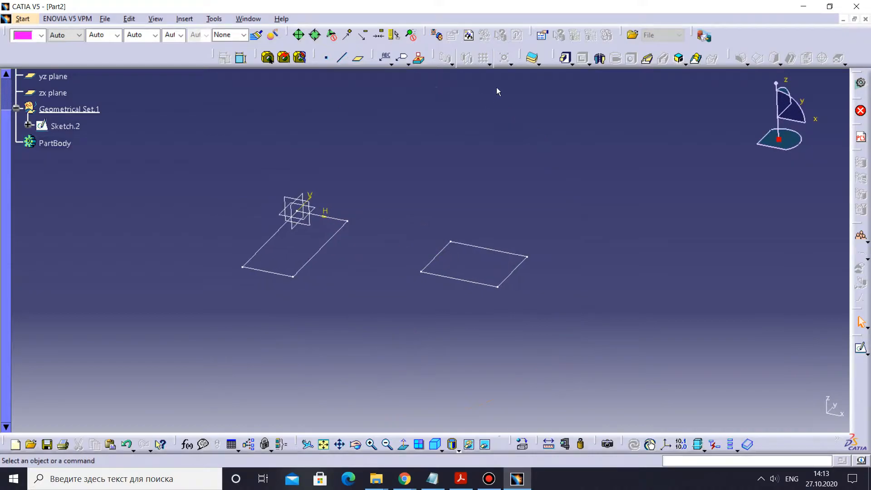
left_click(565, 59)
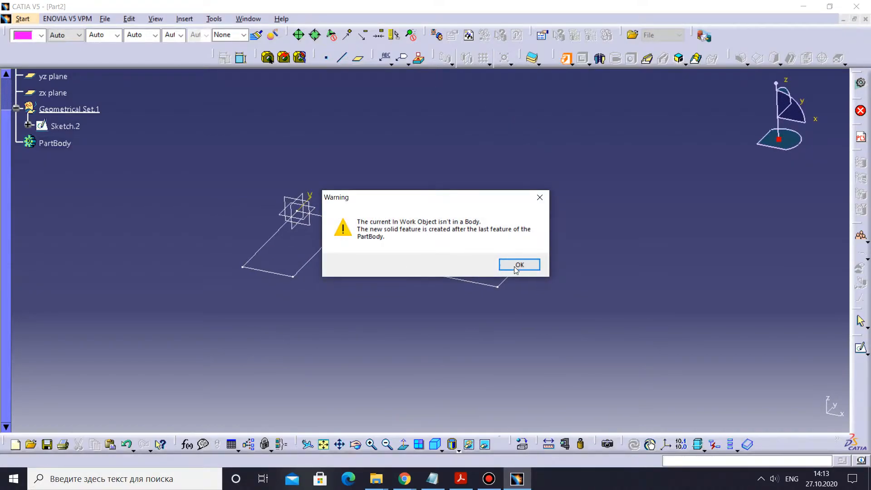
left_click(517, 268)
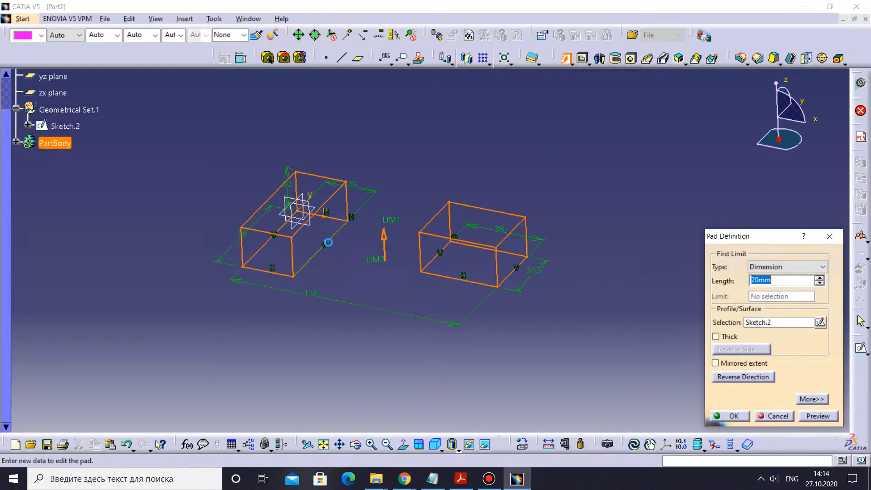
key("Return")
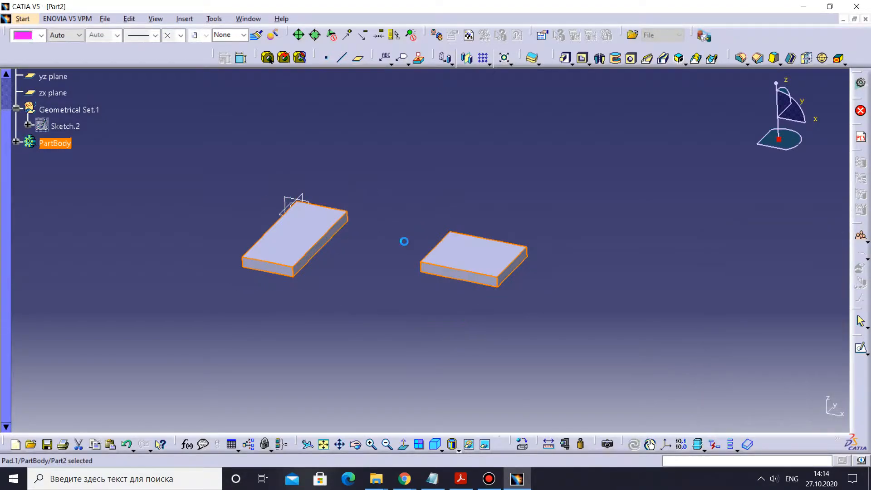
- Sketch on the first plate's side face that looks toward the second plate, project the face outline, and exit the sketch
middle_click_drag(373, 318, 449, 305)
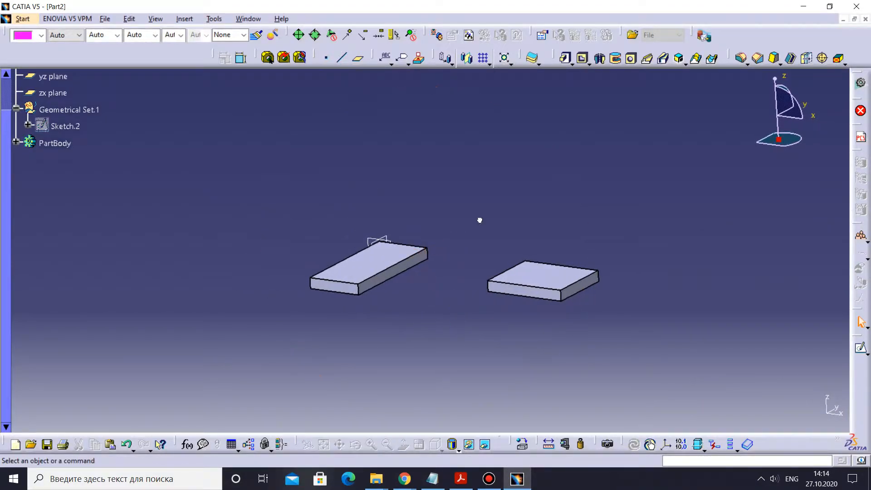
left_click(860, 349)
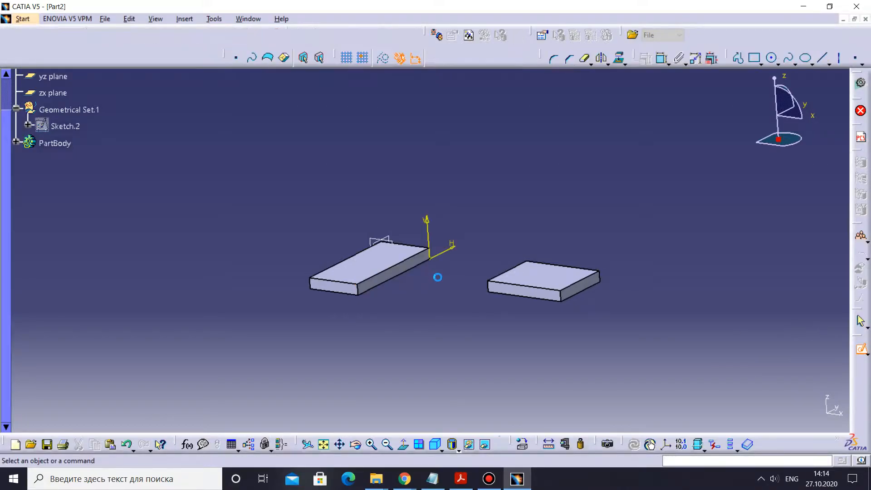
mouse_move(387, 288)
middle_mouse_down()
mouse_move(399, 339)
mouse_move(387, 298)
mouse_move(400, 288)
middle_mouse_up()
left_click(382, 264)
left_click(619, 58)
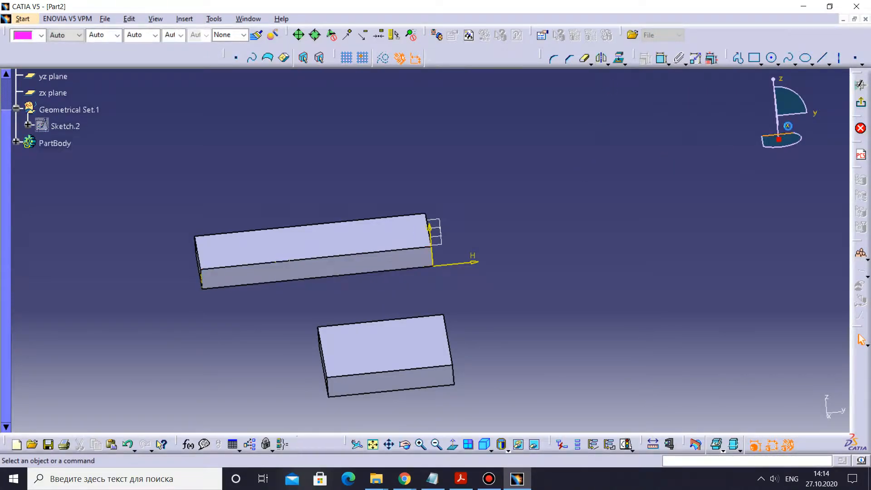
left_click(861, 103)
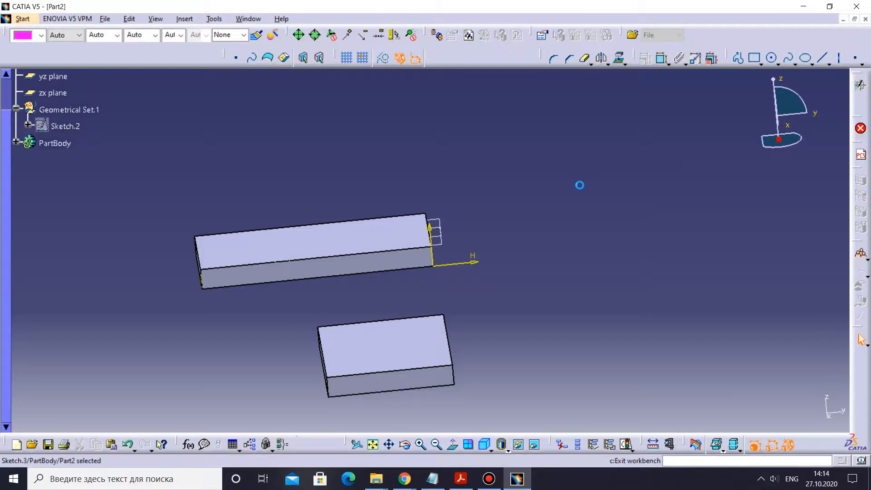
- Project the second plate's side face facing the first plate into a new sketch on that face, and exit the sketch
mouse_move(561, 192)
middle_mouse_down()
mouse_move(580, 288)
mouse_move(596, 245)
middle_mouse_up()
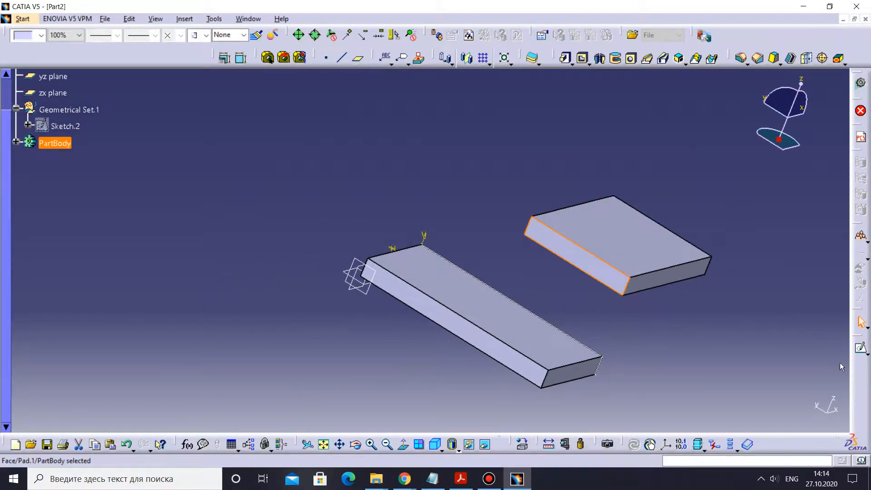
left_click(861, 348)
middle_click_drag(534, 274, 547, 290)
left_click(550, 225)
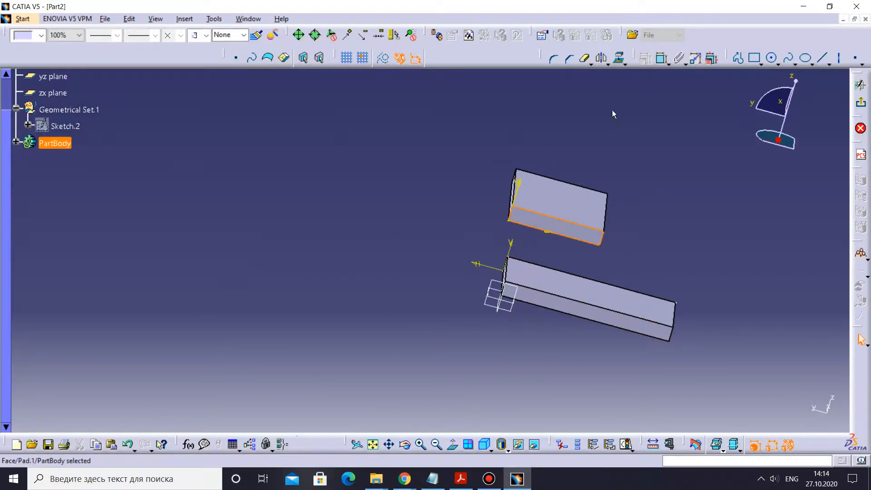
left_click(622, 60)
left_click(667, 343)
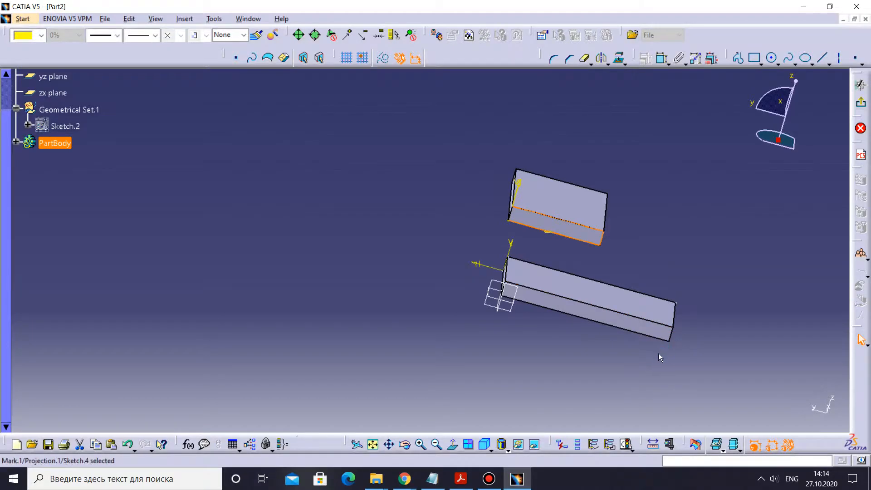
left_click(861, 103)
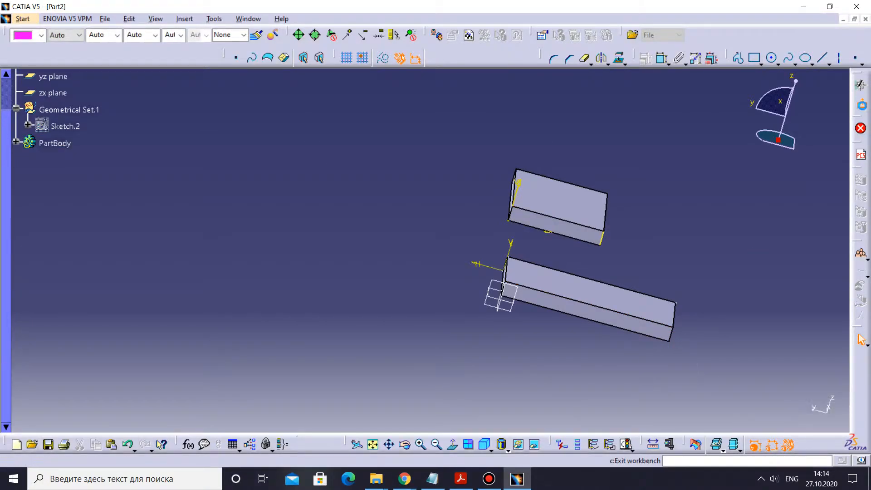
- Create two Point-Point lines joining the facing upper corners of the two plates, using the vertices of the projected sketches
mouse_move(613, 326)
middle_mouse_down()
mouse_move(356, 292)
mouse_move(499, 343)
mouse_move(467, 298)
mouse_move(476, 326)
middle_mouse_up()
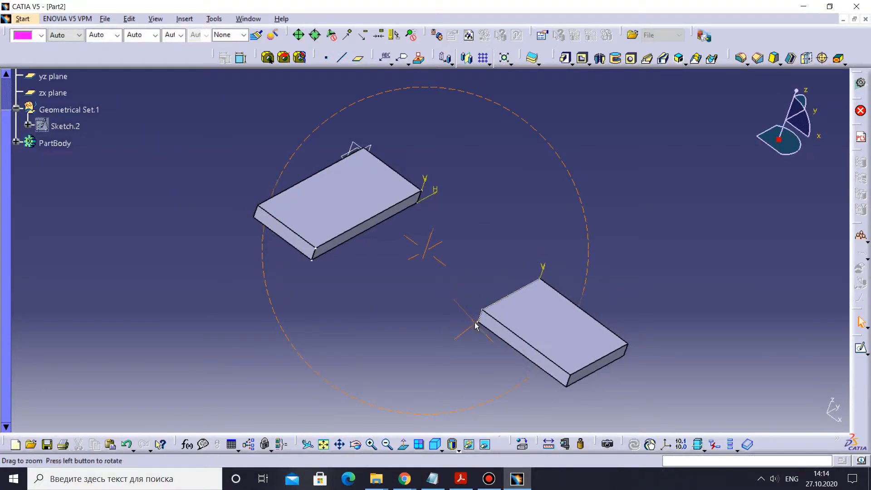
left_click(342, 59)
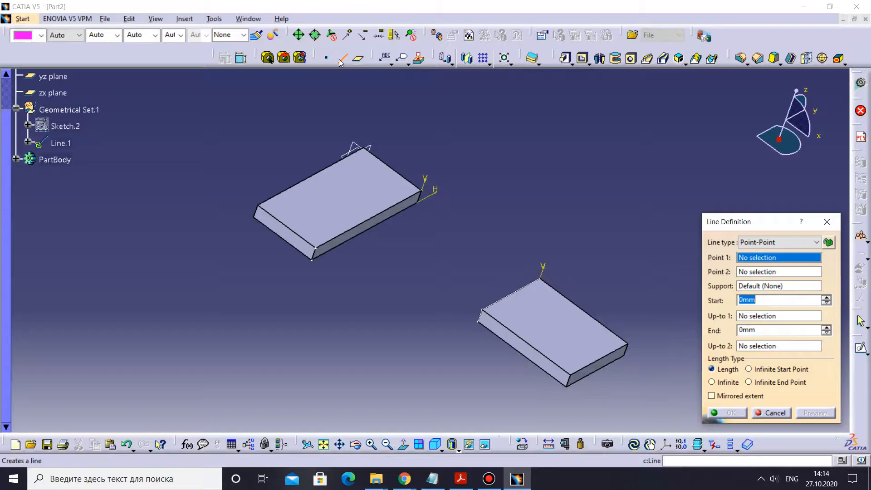
left_click(426, 194)
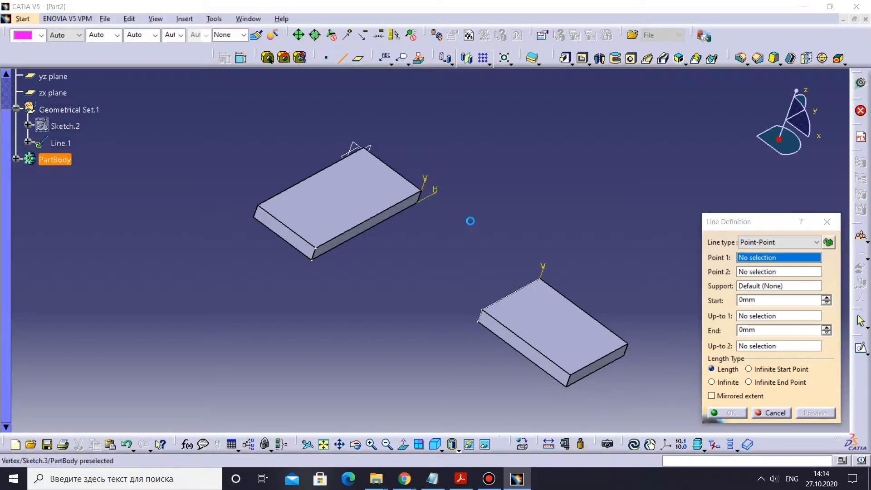
left_click(543, 279)
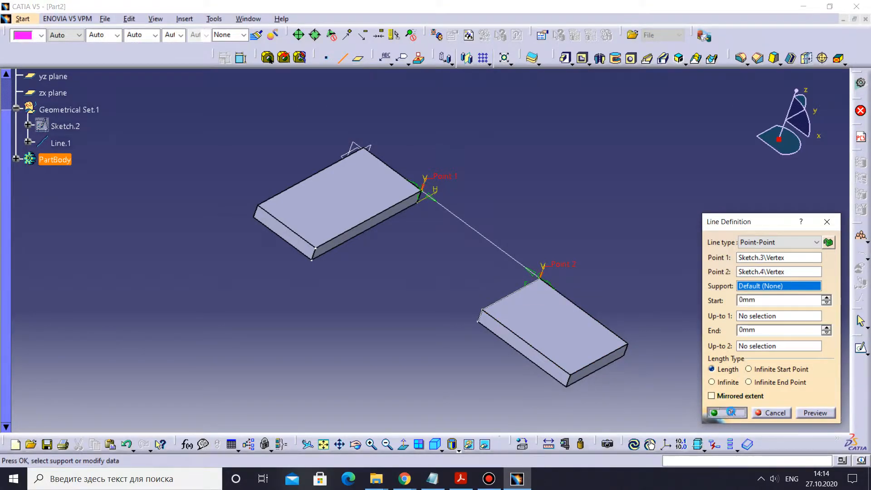
left_click(731, 413)
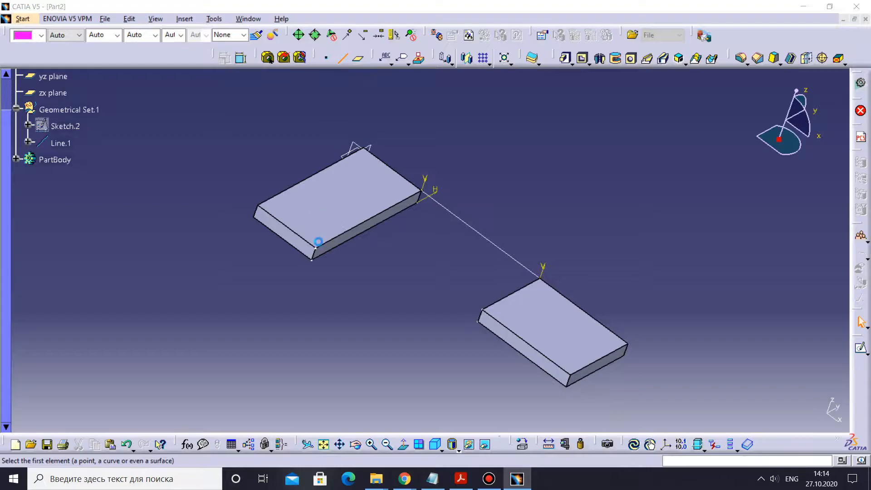
left_click(317, 248)
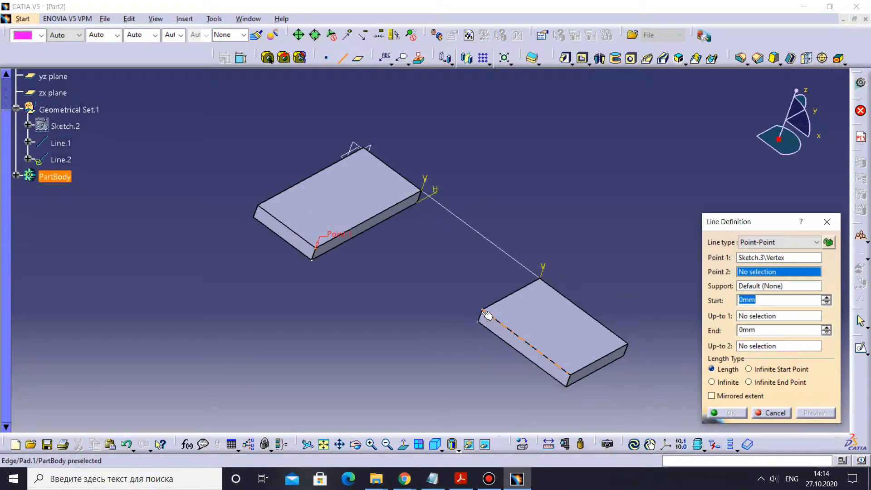
left_click(483, 311)
left_click(717, 413)
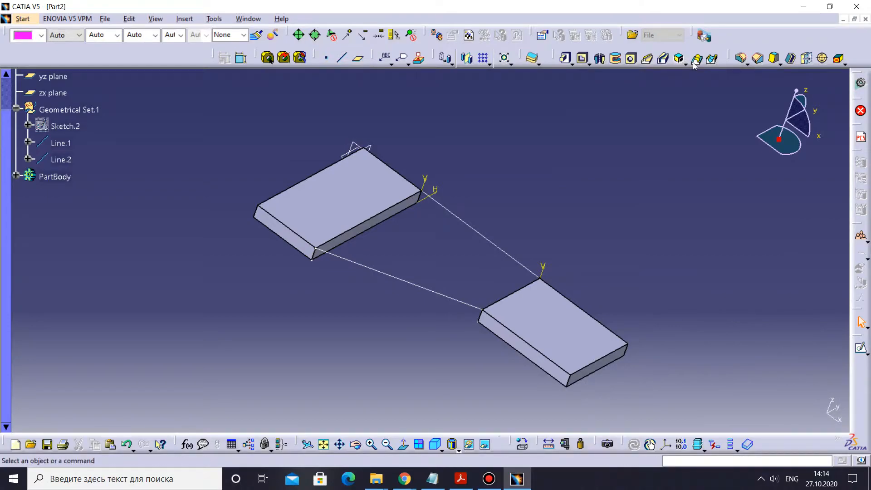
right_click(52, 177)
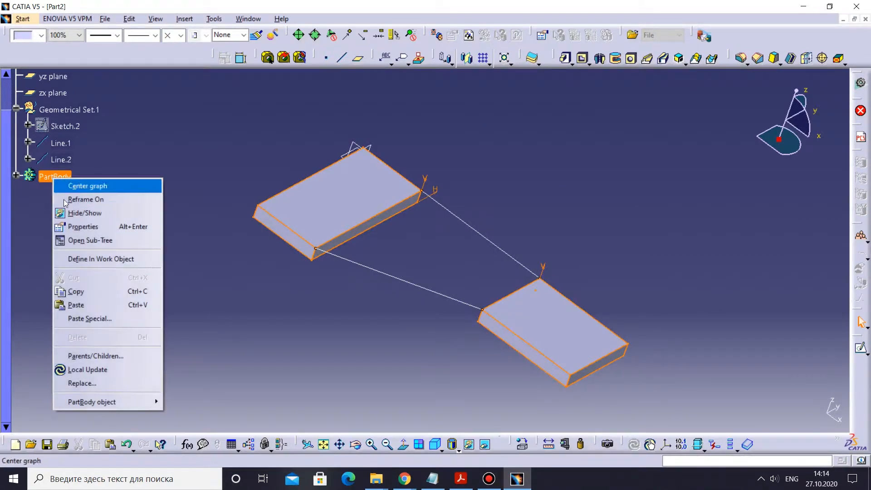
left_click(78, 257)
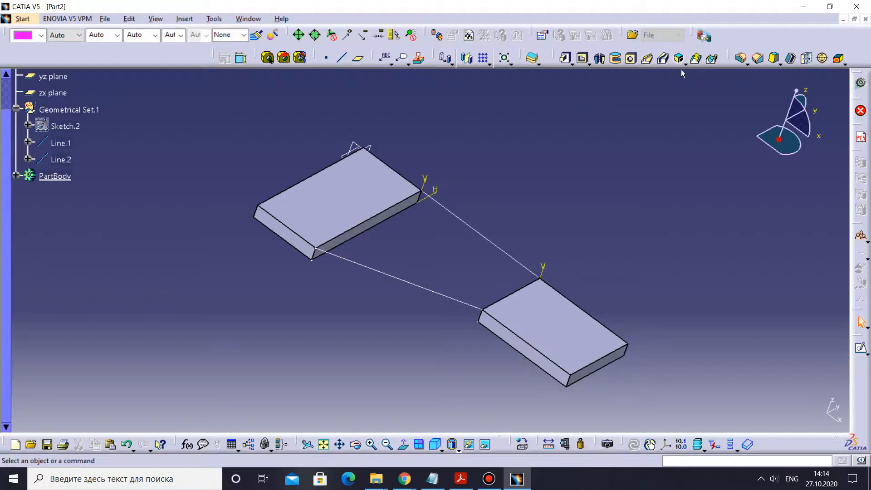
left_click(694, 58)
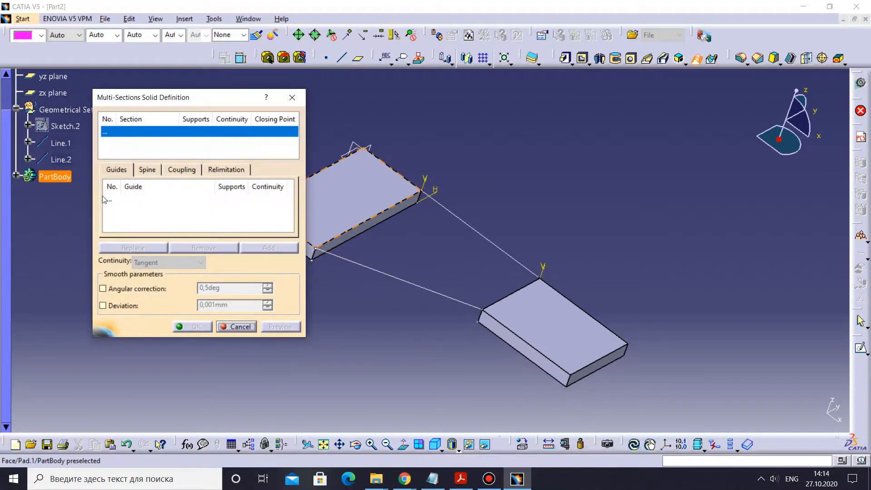
left_click(17, 176)
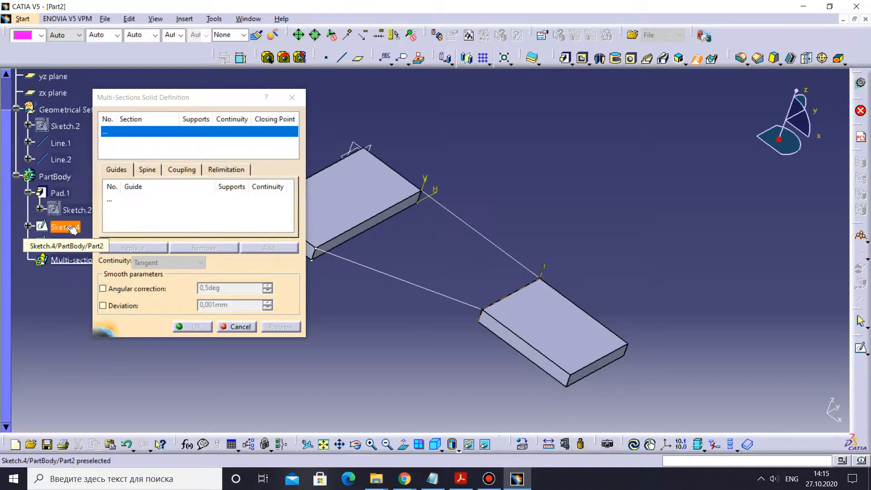
key("Escape")
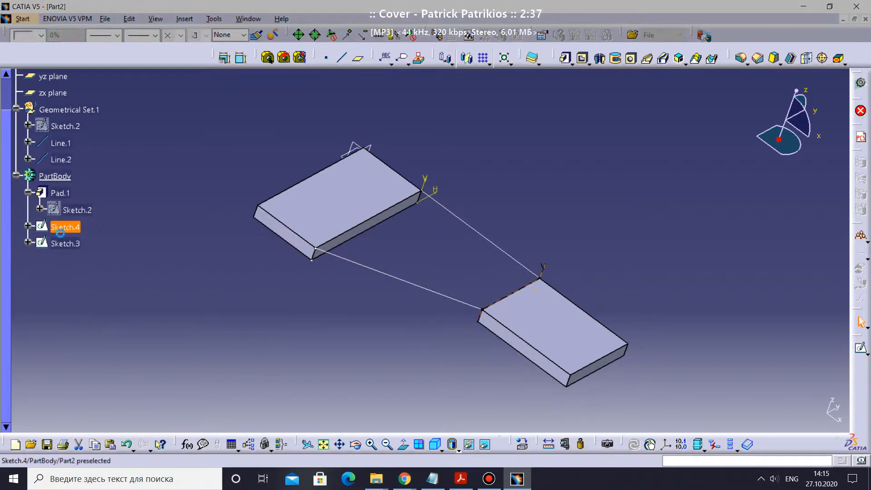
- Try to move Sketch.4 from PartBody into Geometrical Set.1
left_click(62, 229)
left_click_drag(61, 228, 69, 117)
left_click_drag(105, 162, 106, 166)
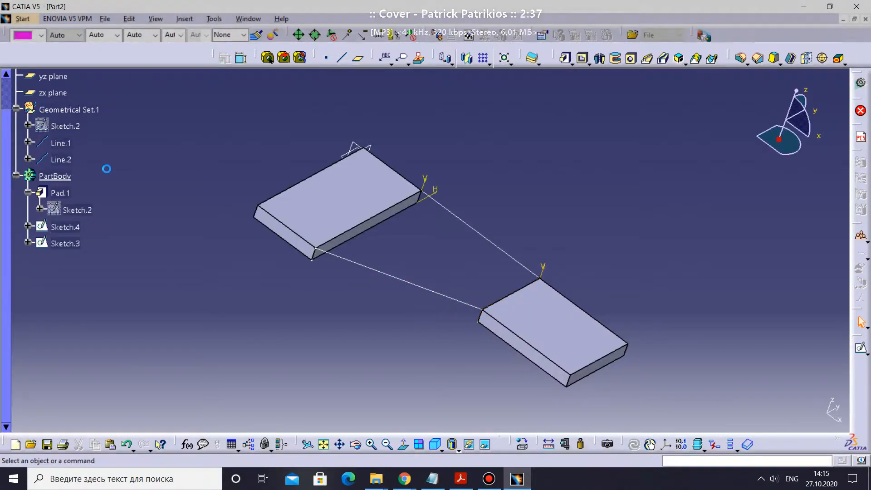
- Delete both connecting lines, Line.1 and Line.2, from Geometrical Set.1
left_click(63, 161)
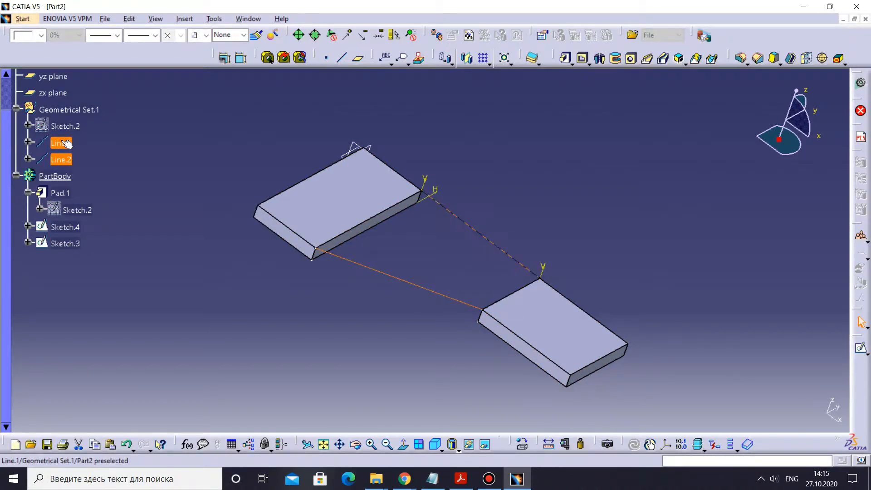
left_click(67, 144, "ctrl")
key("Delete")
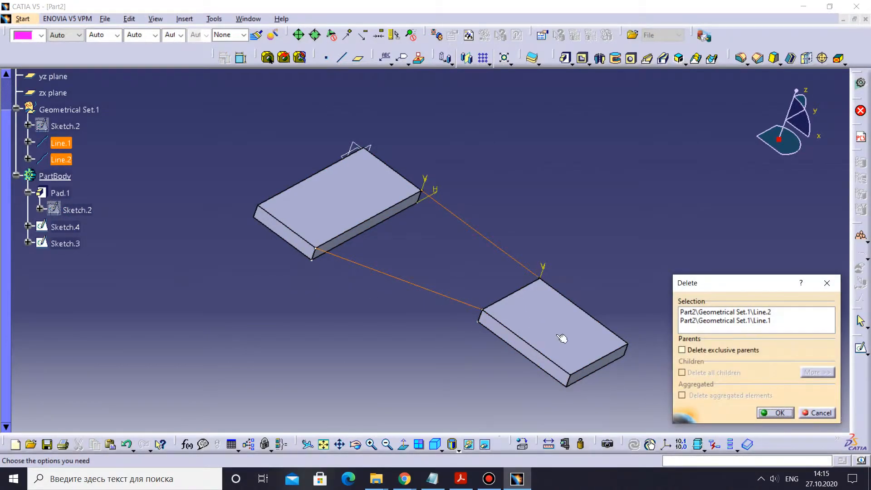
key("Return")
- Delete the two projected face sketches, Sketch.3 and Sketch.4, from PartBody
left_click(75, 197)
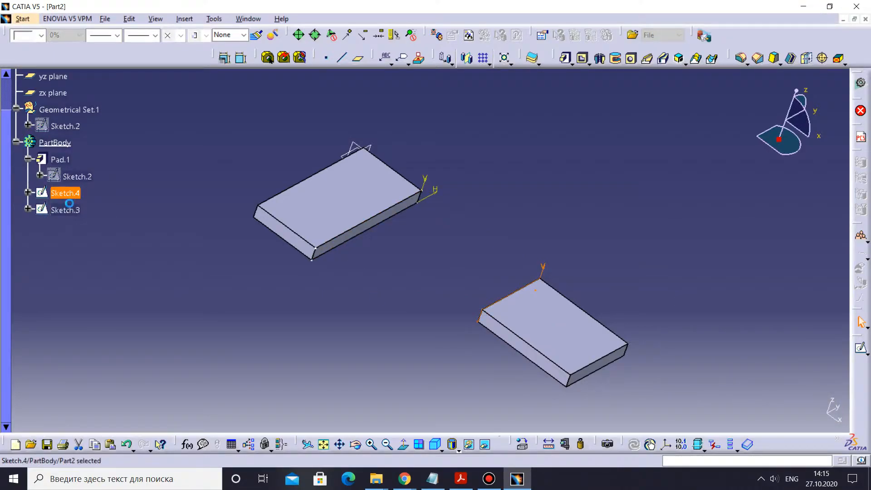
left_click(68, 207, "ctrl")
key("Delete")
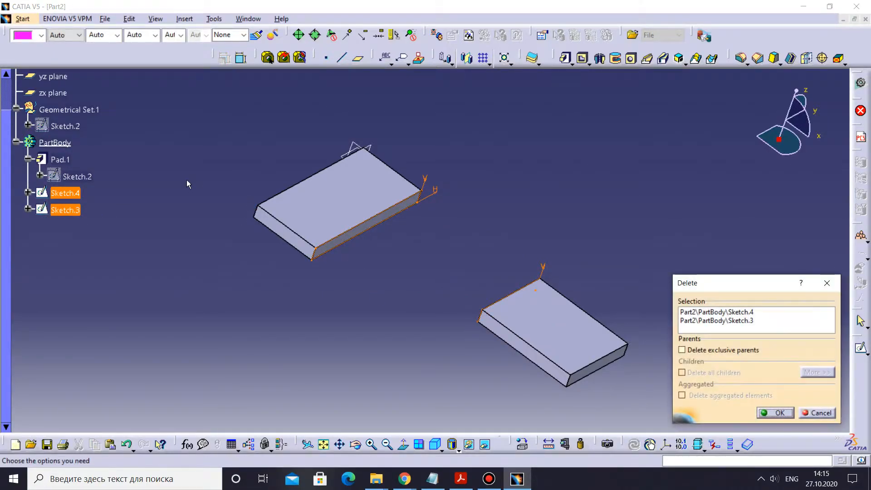
key("Return")
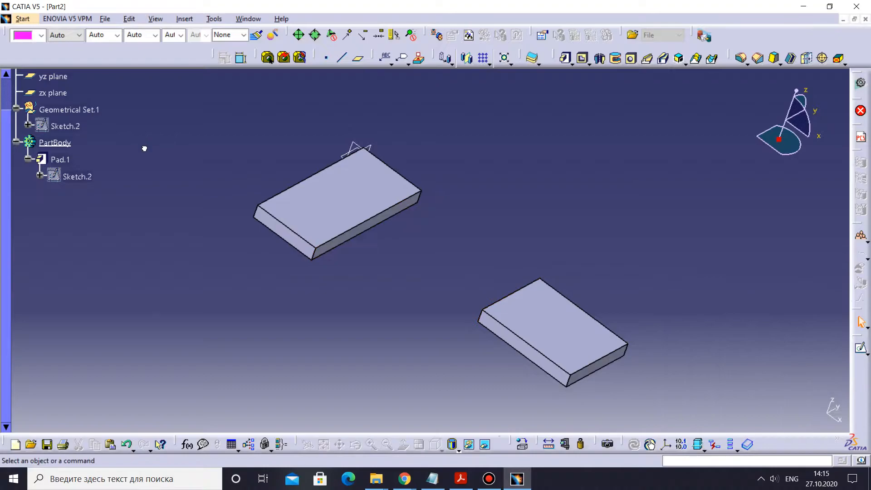
- Make Geometrical Set.1 the work object and project the first plate's side face toward the second plate into a new sketch on that face
right_click(76, 110)
left_click(117, 192)
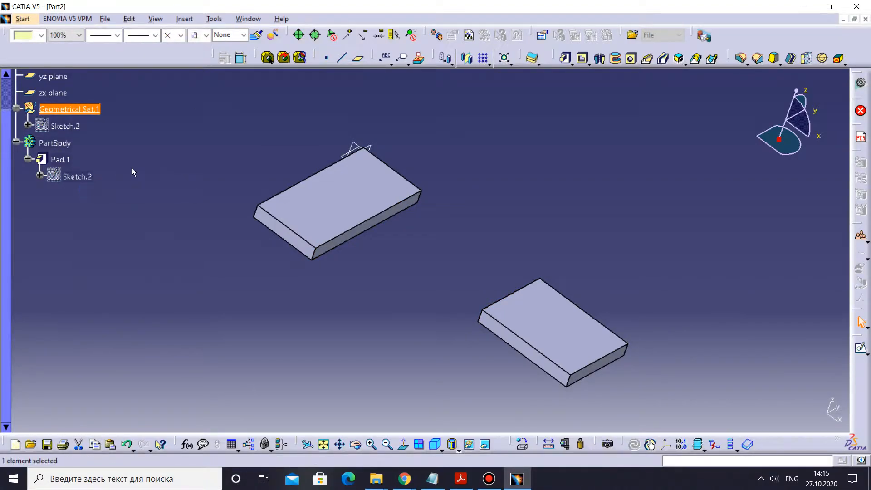
middle_click_drag(381, 242, 354, 201)
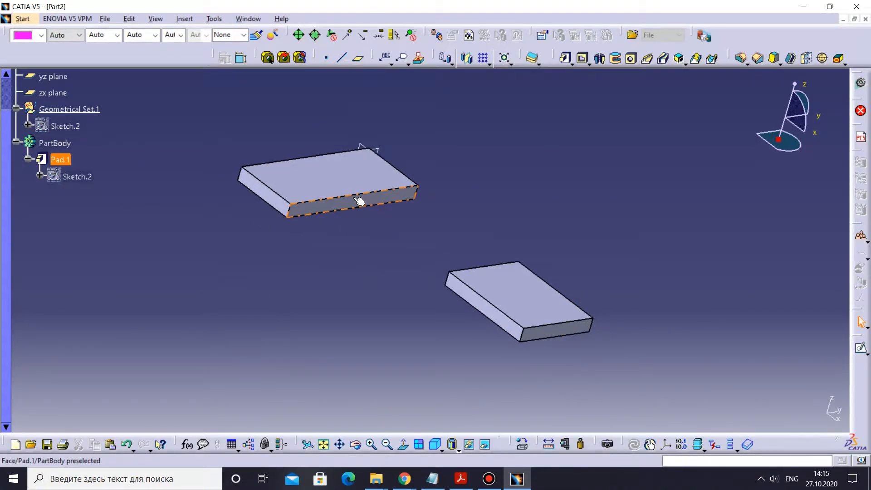
left_click(358, 201)
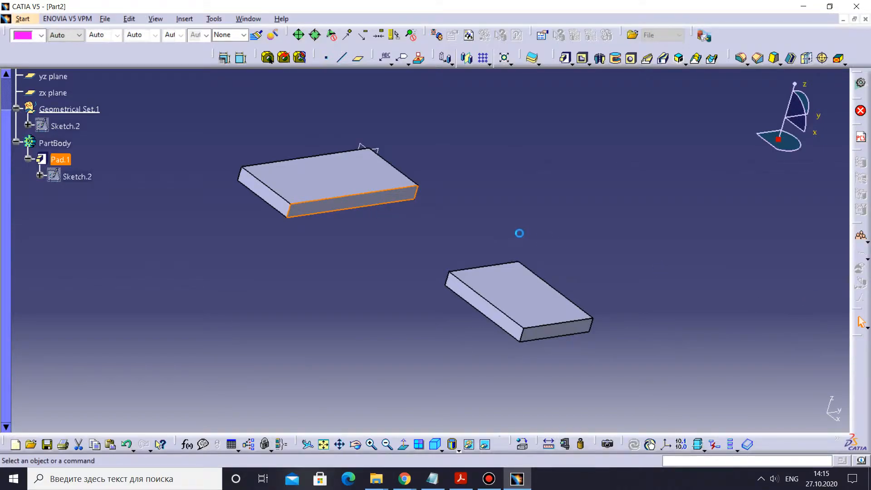
middle_click_drag(404, 230, 418, 281)
left_click(352, 195)
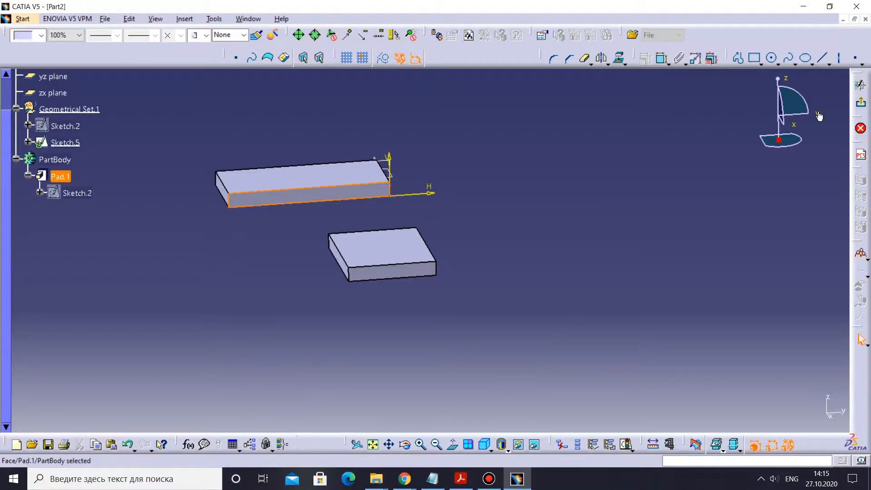
left_click(622, 57)
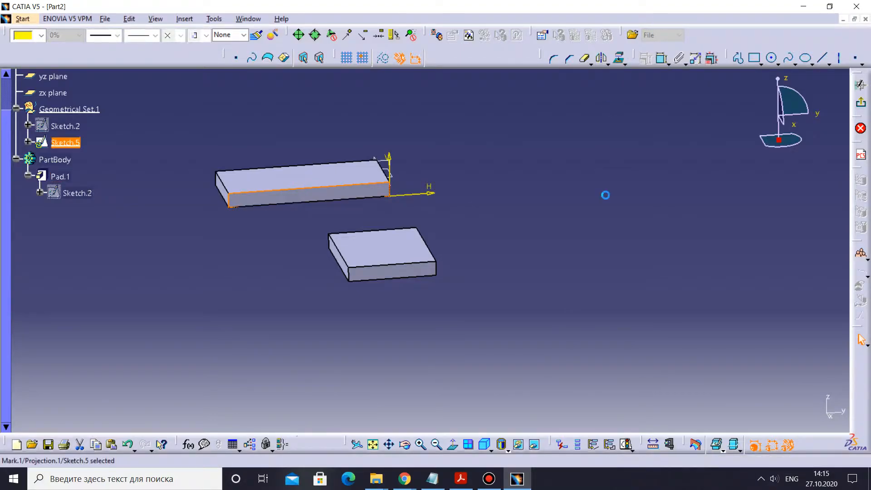
left_click(572, 273)
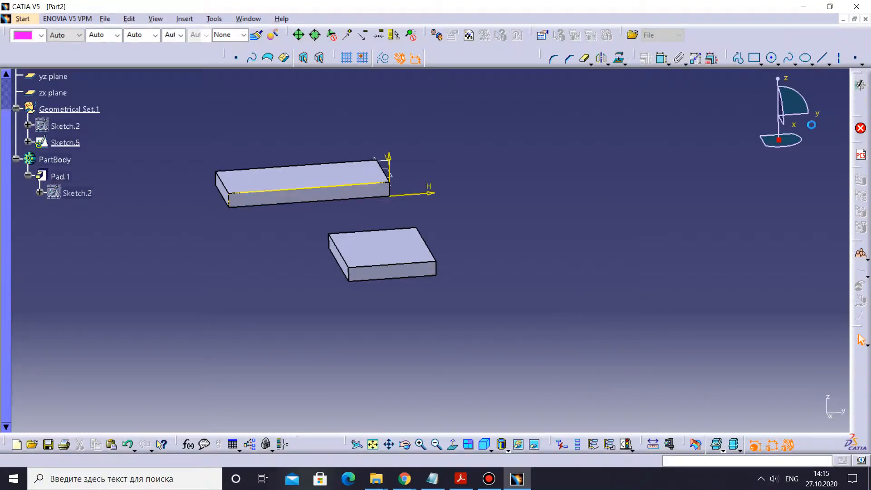
- Project the second plate's side face toward the first plate into a new sketch on that face
mouse_move(467, 278)
middle_mouse_down()
mouse_move(565, 334)
mouse_move(601, 298)
middle_mouse_up()
left_click(586, 296)
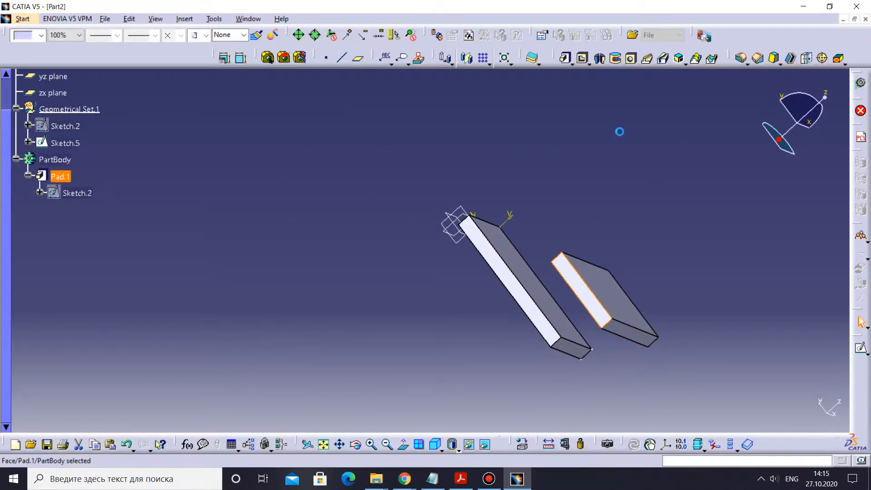
left_click(861, 348)
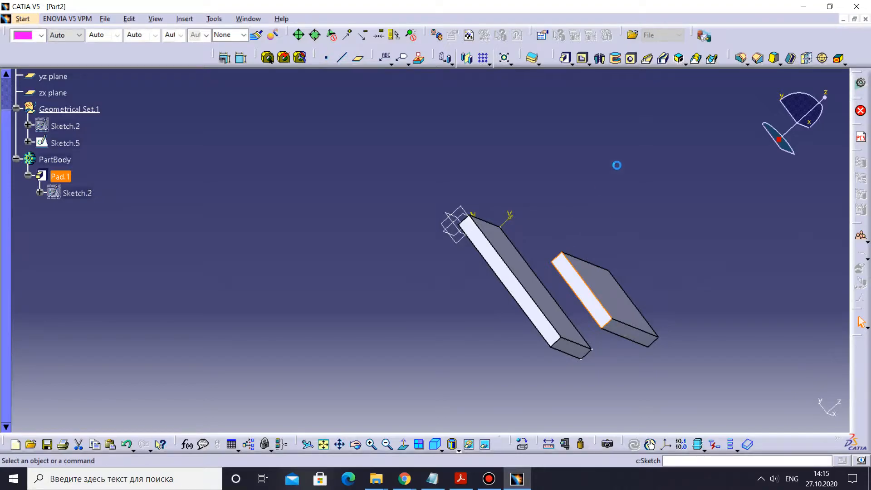
middle_click_drag(589, 165, 583, 228)
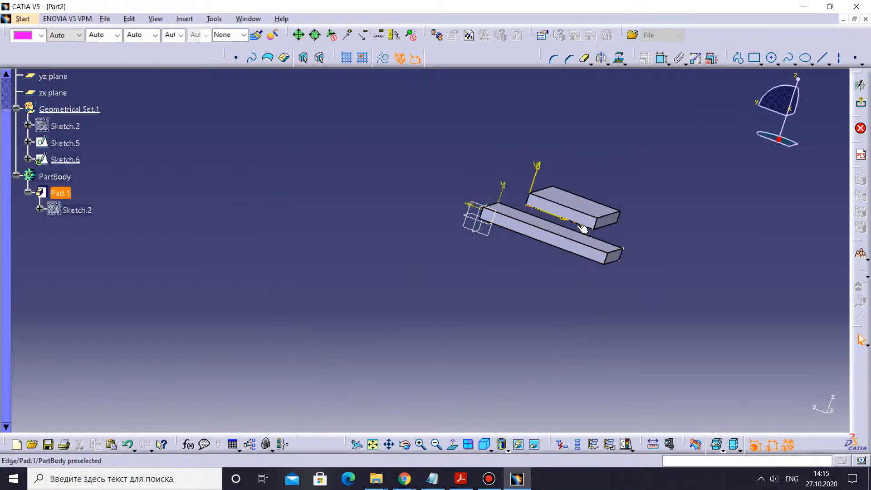
left_click(563, 215)
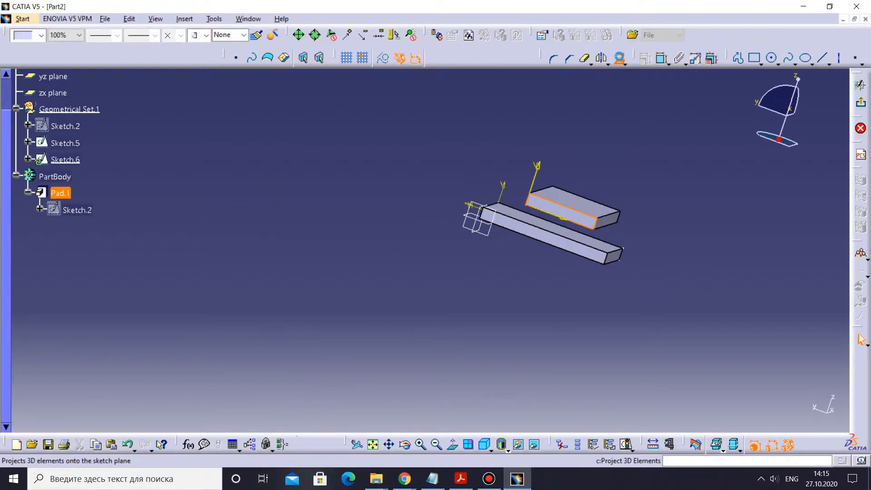
left_click(619, 58)
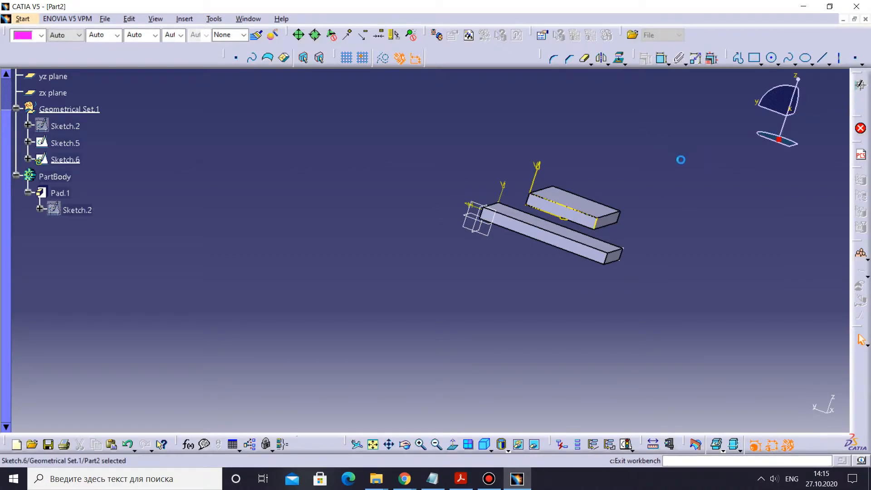
- Create a point-point line joining the facing upper corners of the two plates at one end, from Sketch.5 to Sketch.6
middle_click_drag(628, 189, 551, 241)
left_click(538, 296)
mouse_move(538, 296)
middle_mouse_down()
mouse_move(335, 265)
mouse_move(311, 243)
mouse_move(300, 175)
mouse_move(549, 281)
middle_mouse_up()
left_click(342, 58)
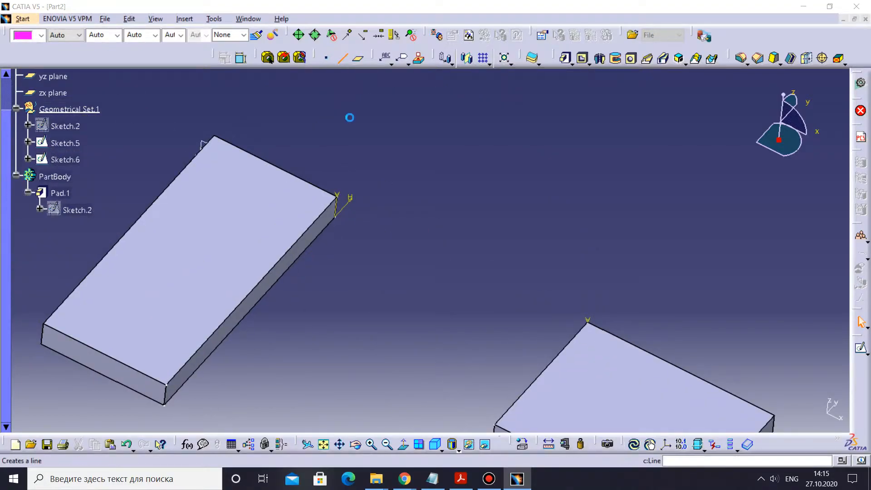
left_click(337, 197)
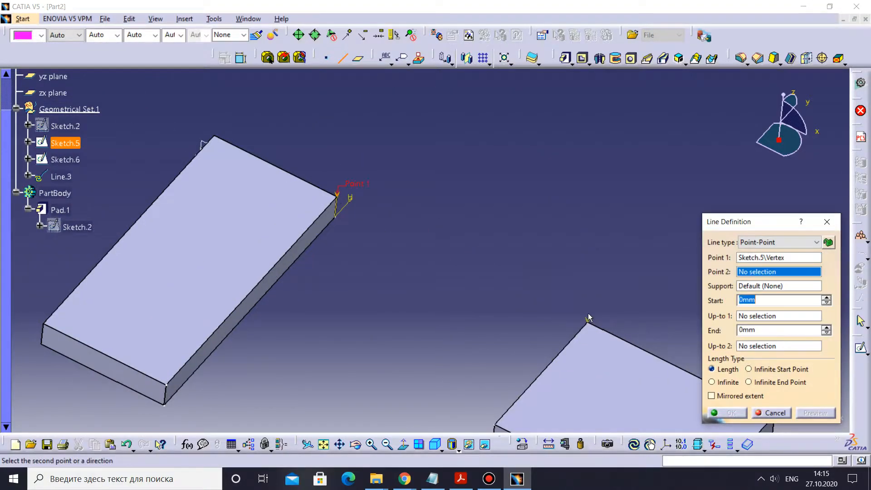
left_click(592, 323)
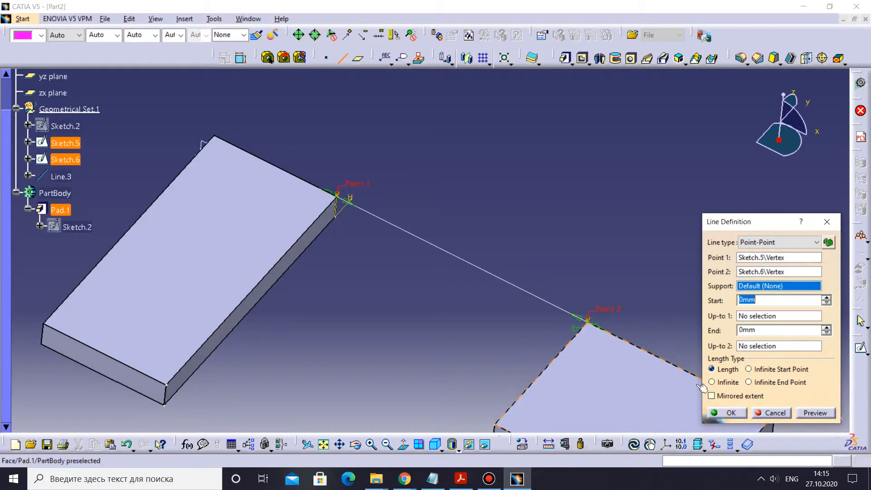
left_click(721, 414)
- Create a second point-point line joining the plates' facing upper corners at the other end, from Sketch.5 to Sketch.6
middle_click_drag(388, 160, 491, 72)
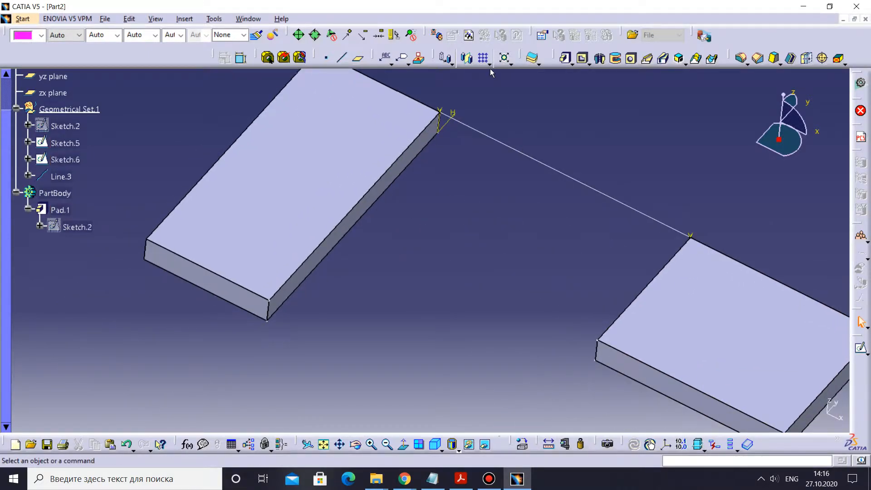
left_click(338, 62)
left_click(270, 298)
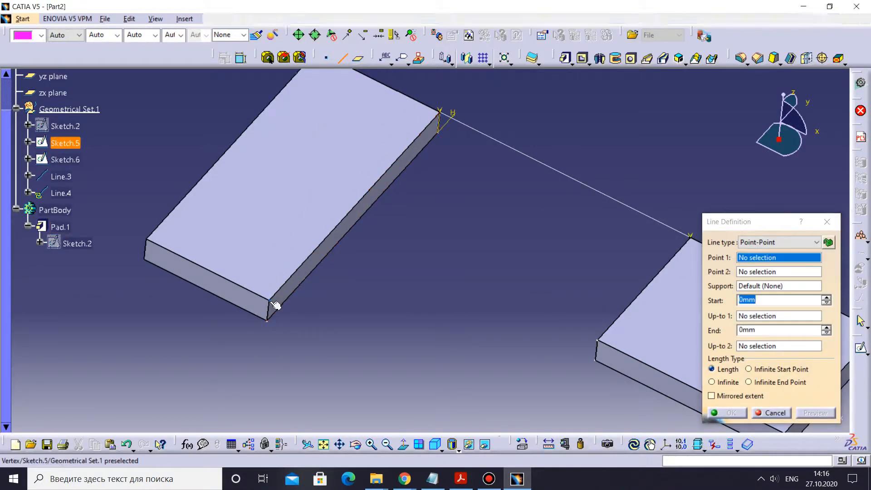
left_click(597, 339)
left_click(727, 413)
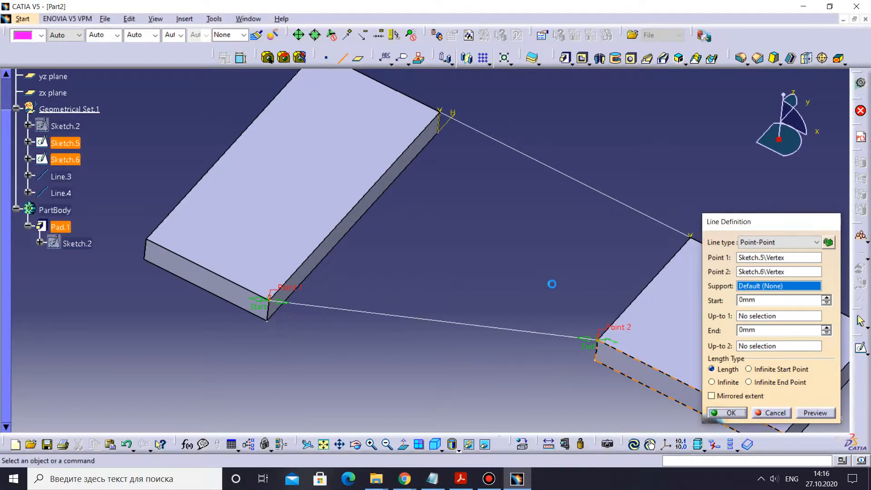
- Make PartBody the work object and start a multi-sections solid with Sketch.5 and Sketch.6 as sections
right_click(64, 212)
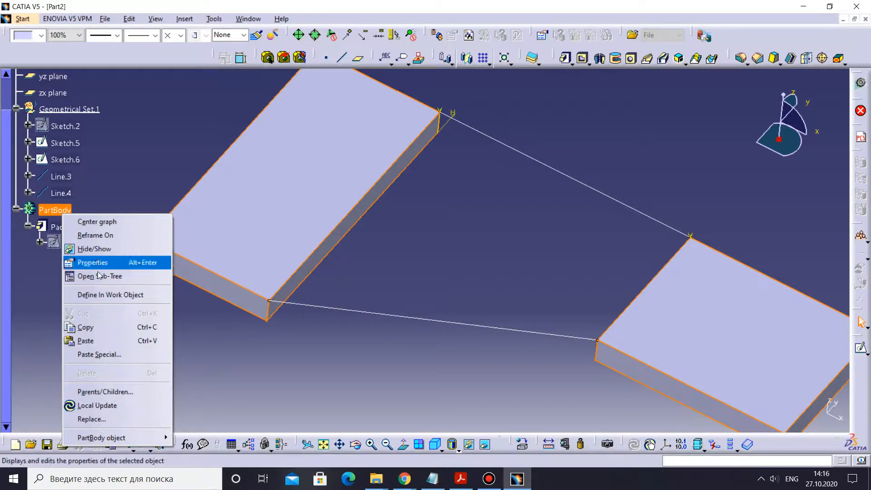
left_click(111, 294)
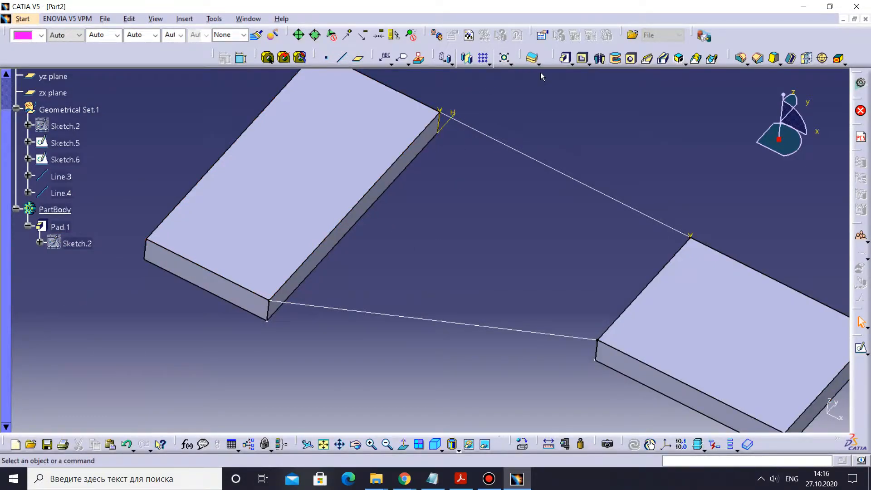
left_click(696, 58)
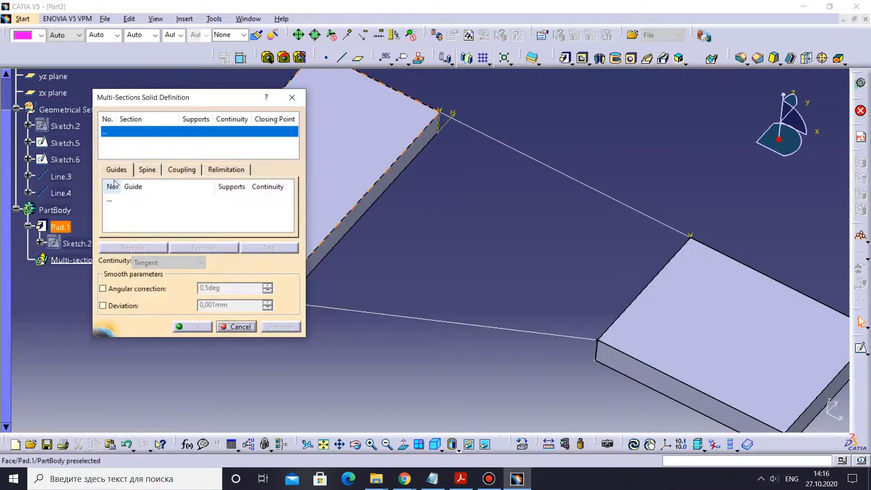
left_click(58, 145)
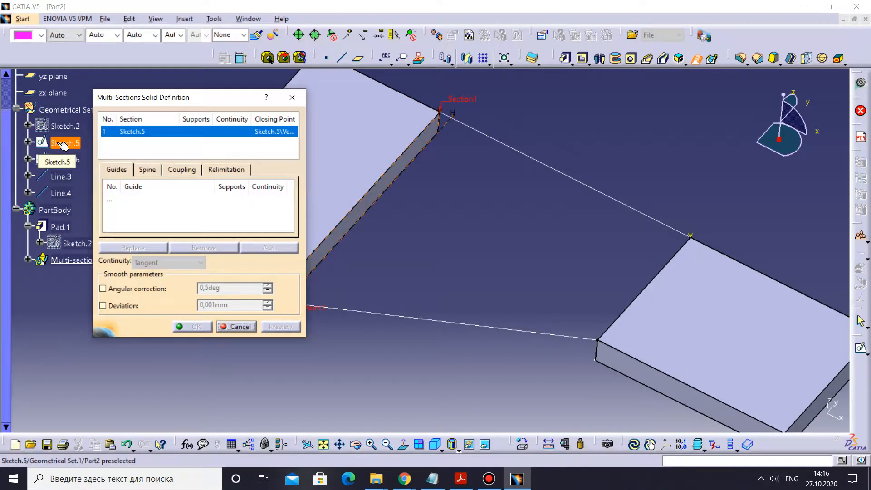
left_click(65, 160)
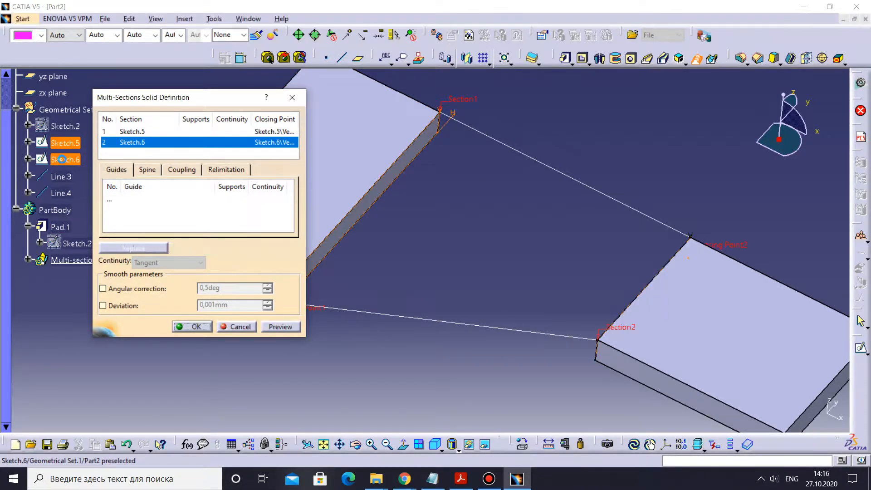
- Add Line.3 and Line.4 as guides of the multi-sections solid
left_click(132, 199)
left_click(498, 143)
left_click(429, 320)
- Replace the Sketch.5 section's closing point with the sketch origin, at the lower corner near Line.3
middle_click_drag(448, 276, 531, 236)
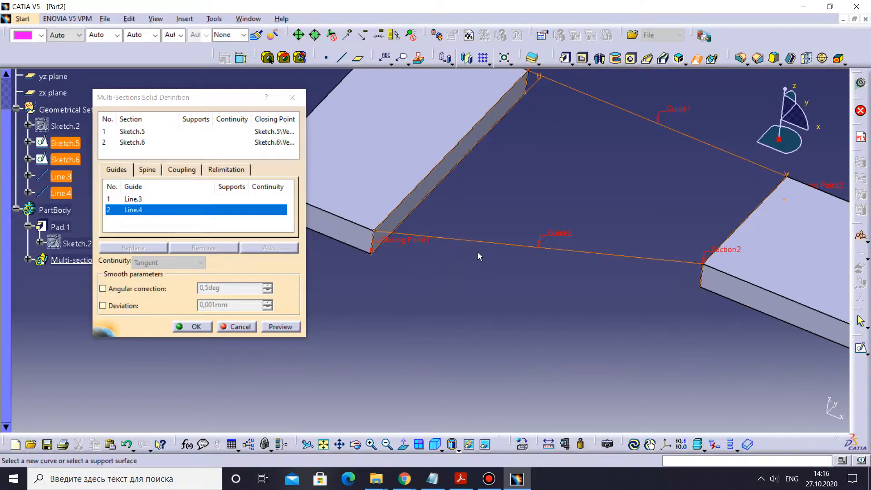
right_click(392, 245)
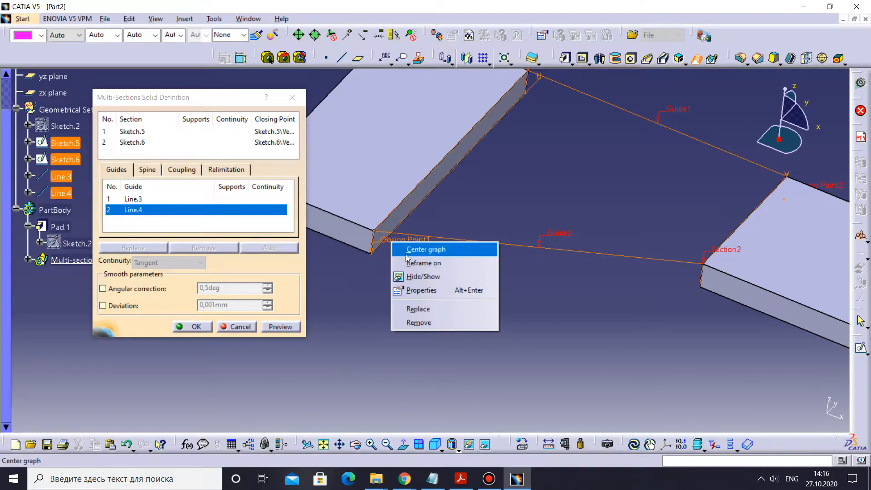
left_click(427, 308)
mouse_move(537, 166)
middle_mouse_down()
mouse_move(446, 225)
mouse_move(448, 235)
middle_mouse_up()
left_click(440, 171)
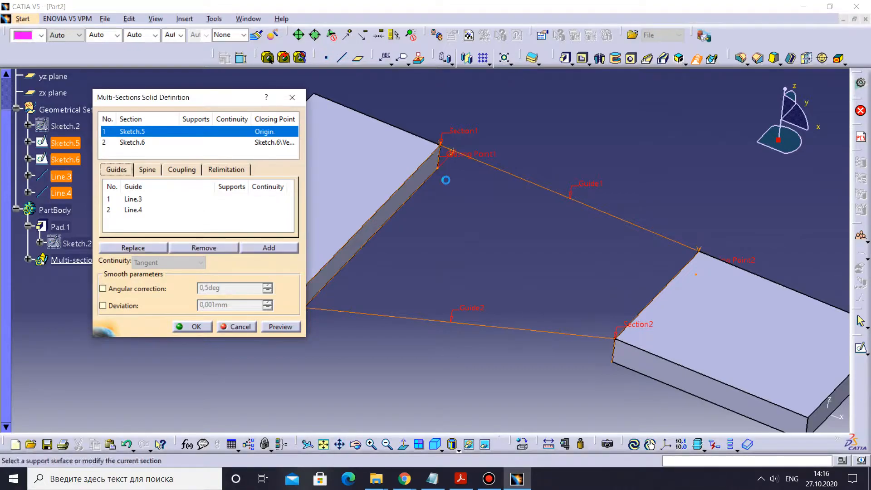
- Preview and create the multi-sections solid joining the two plates
middle_click_drag(564, 220, 502, 231)
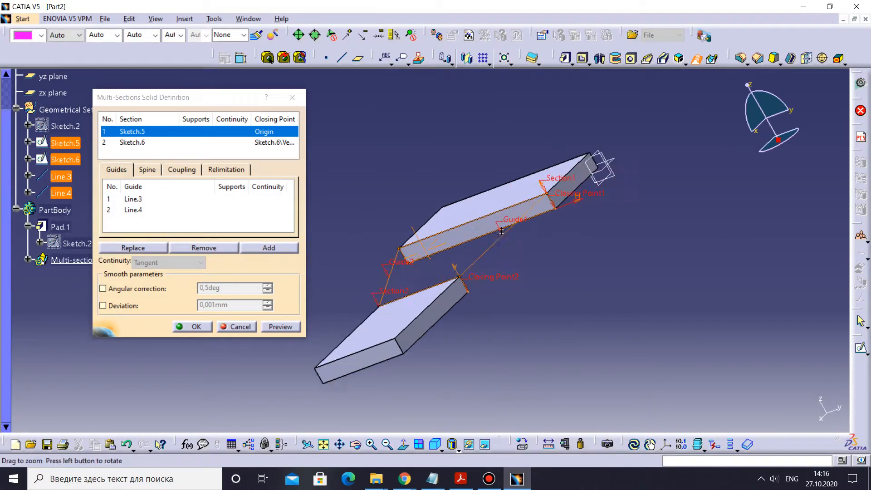
left_click(292, 327)
middle_click_drag(403, 276, 569, 221)
left_click(200, 327)
middle_click_drag(231, 306, 553, 249)
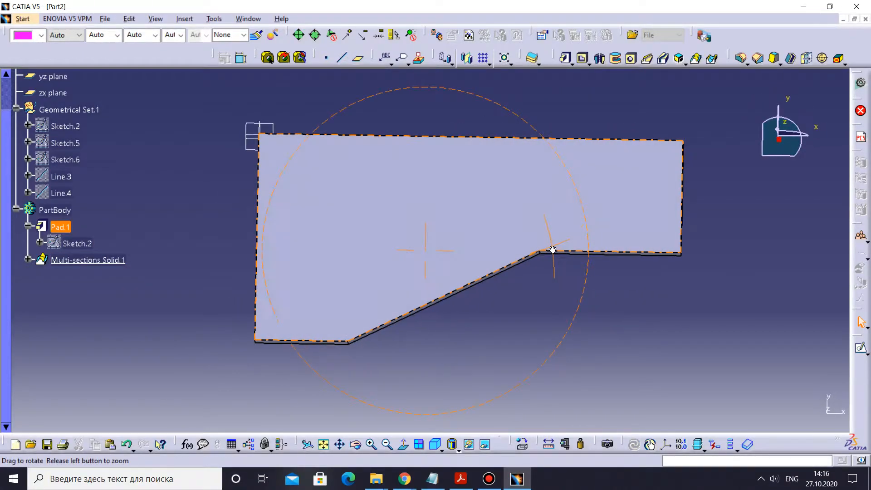
- Make Geometrical Set.1 the work object and project the top face's three straight outer edges into a new sketch on that face
right_click(83, 112)
left_click(130, 192)
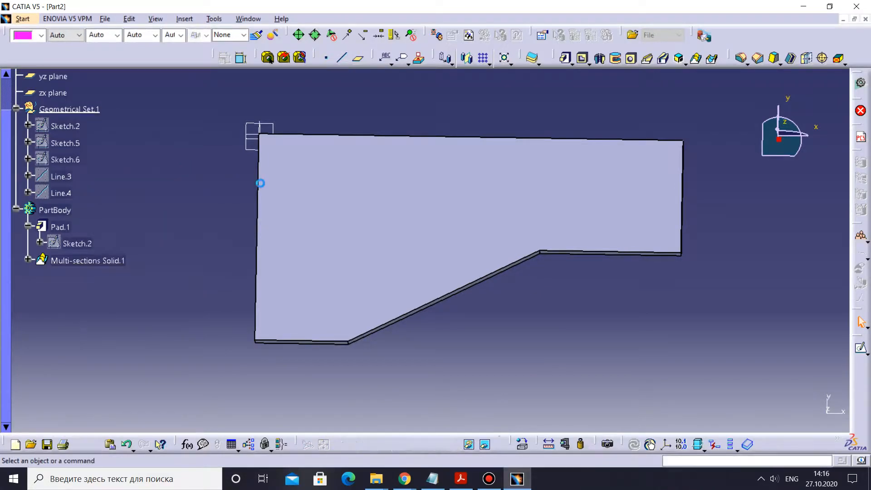
left_click(299, 187)
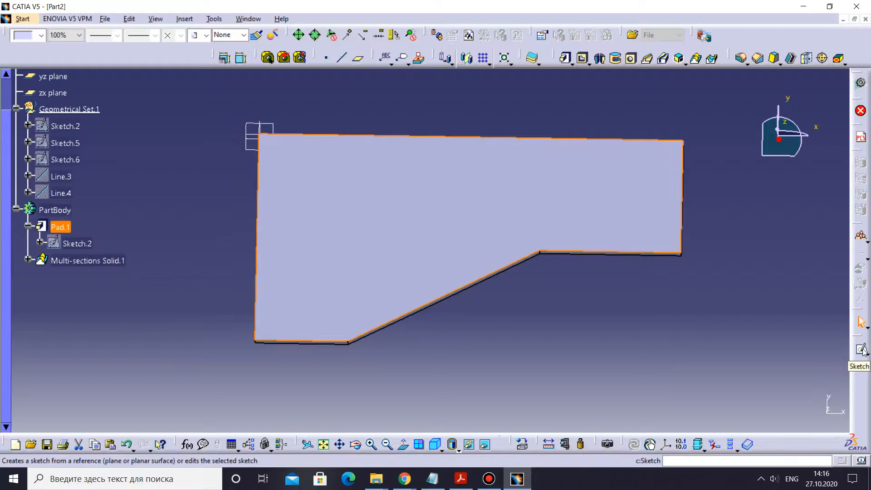
left_click(862, 349)
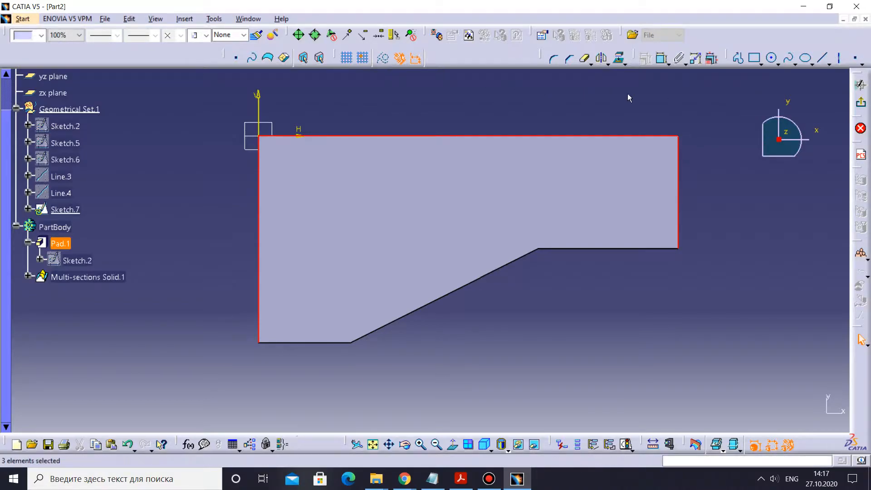
left_click(619, 58)
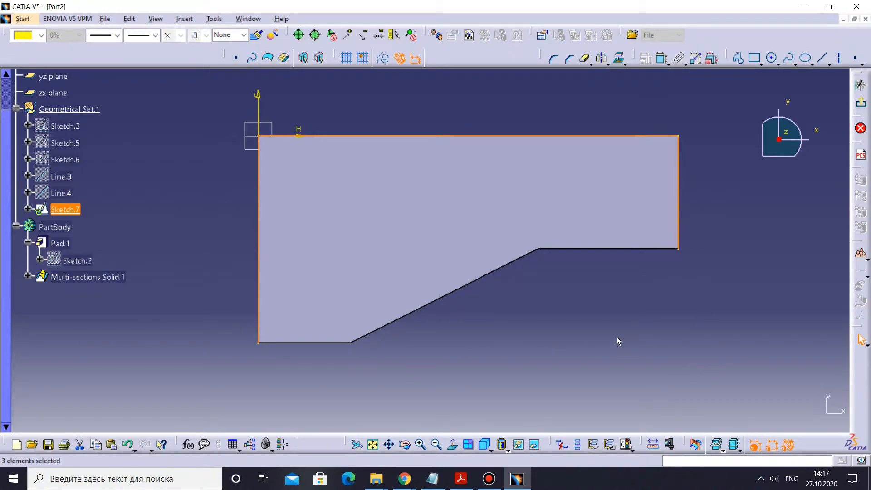
- Hide the solid through Pad.1, leaving the sketch's projected edges displayed
left_click(484, 444)
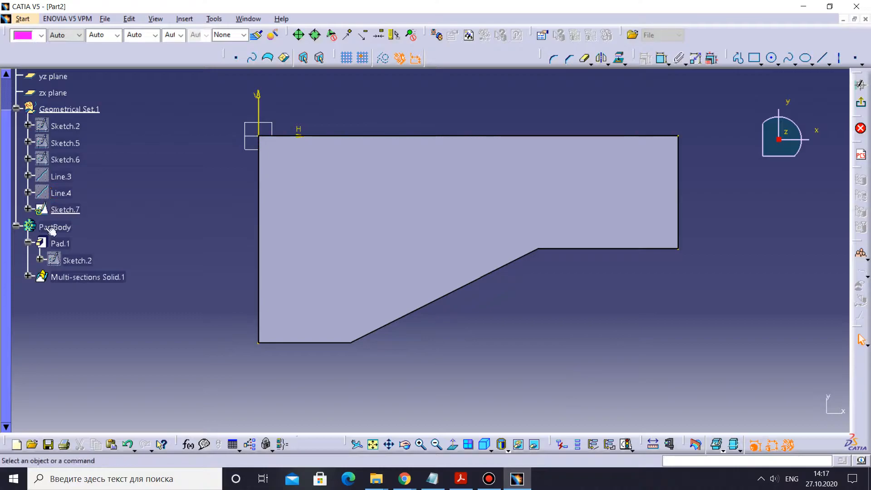
right_click(58, 246)
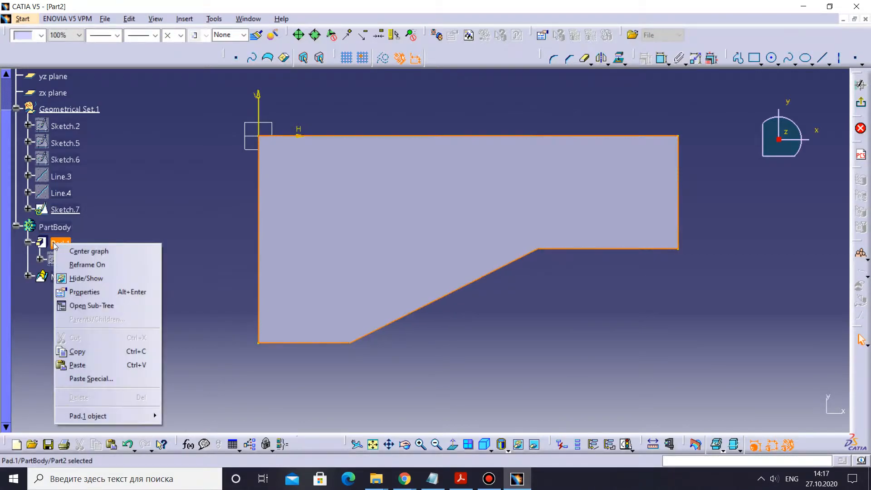
left_click(74, 279)
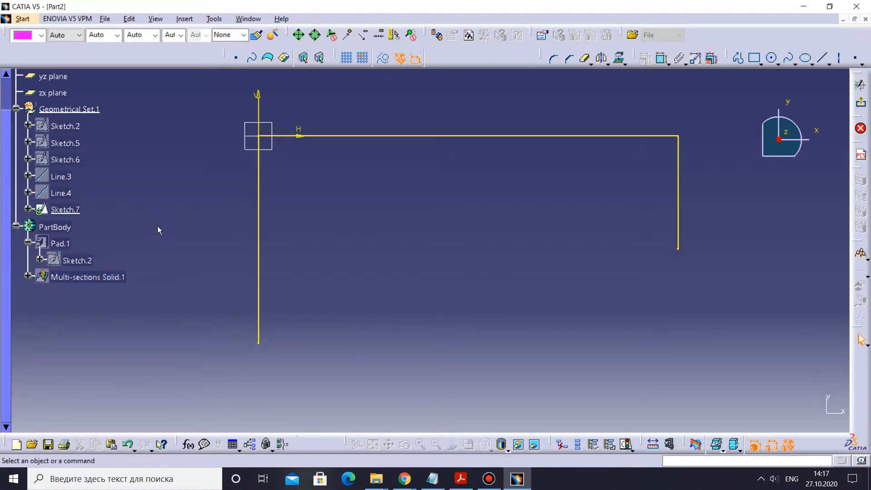
- Sketch a stepped profile from the left edge's lower end, about 3.9 mm inward, up beside that edge, inward, and up to the top edge
left_click(739, 58)
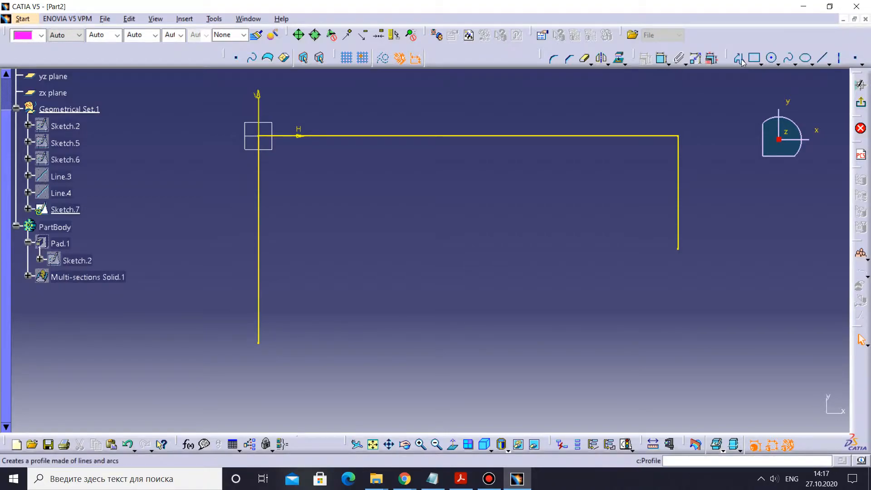
left_click(259, 343)
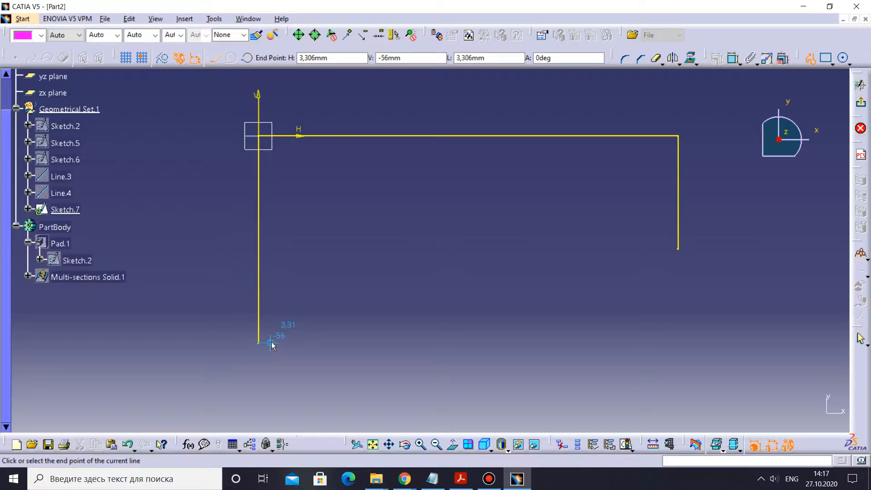
left_click(274, 343)
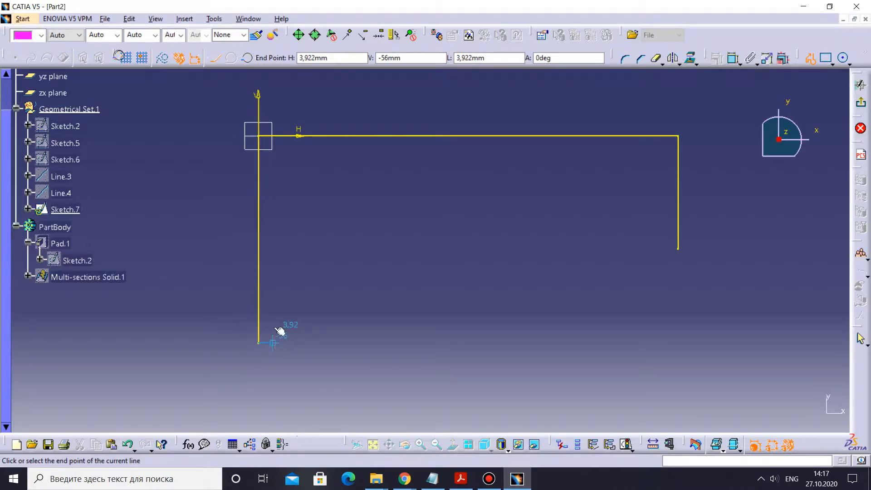
left_click(281, 150)
left_click(333, 148)
left_click(335, 136)
key("Escape")
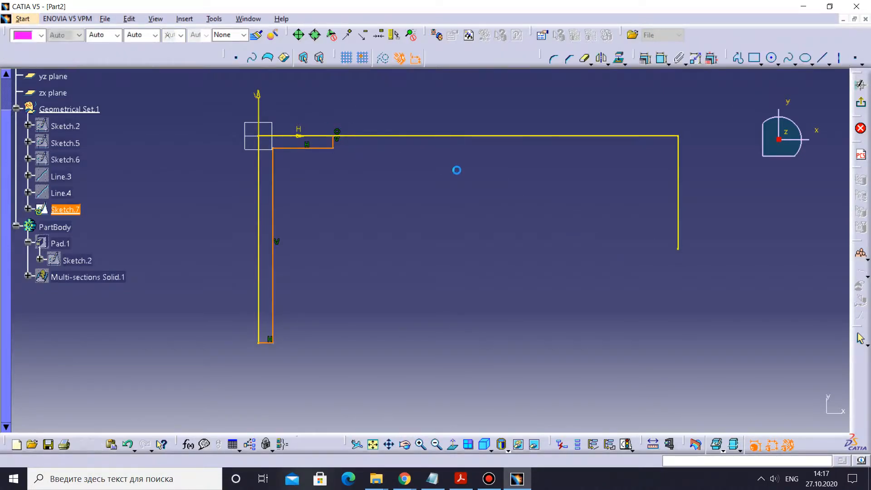
- Sketch a second stepped profile from the right edge's lower end, about 5.2 mm inward, enclosing an inner leg and ending on the top edge
left_click(738, 58)
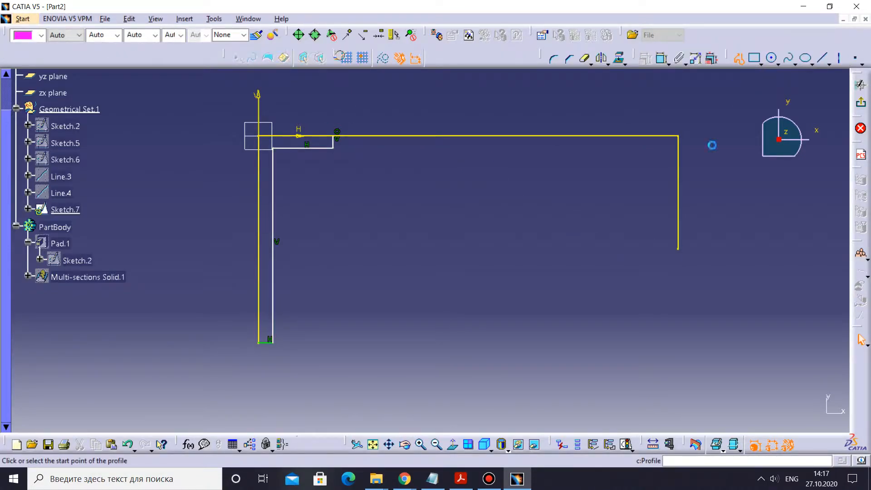
left_click(679, 249)
left_click(659, 249)
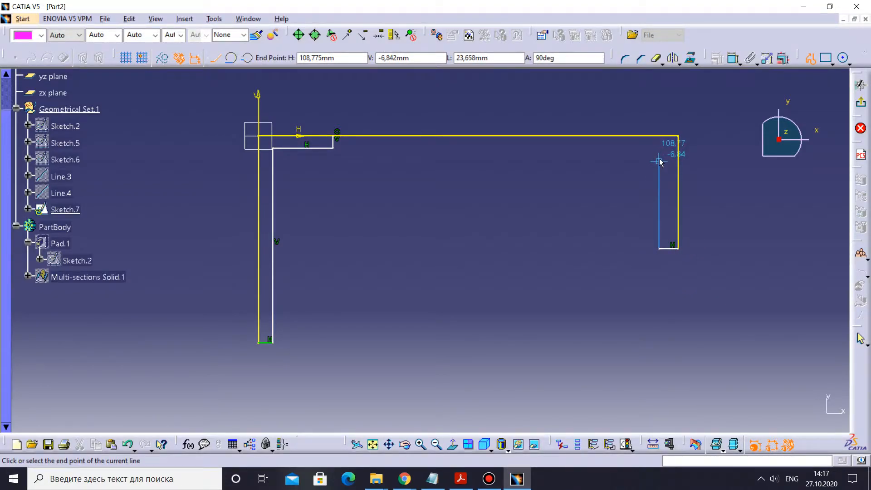
left_click(659, 157)
left_click(621, 157)
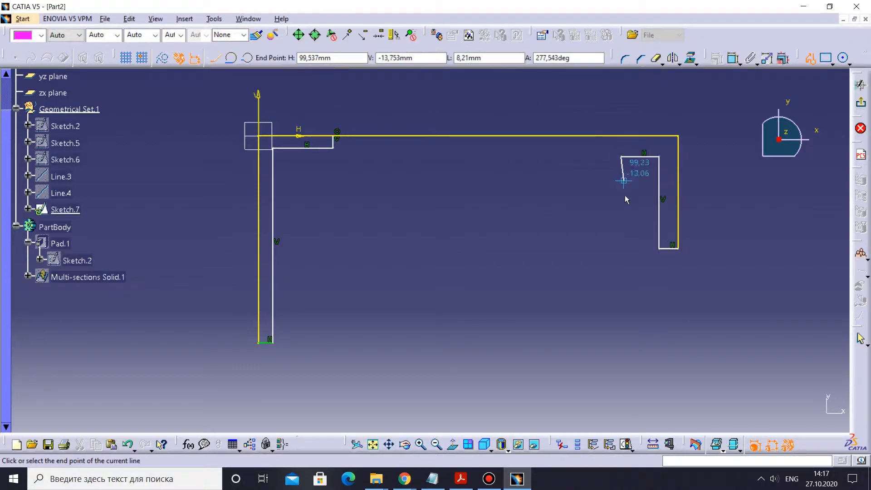
left_click(621, 249)
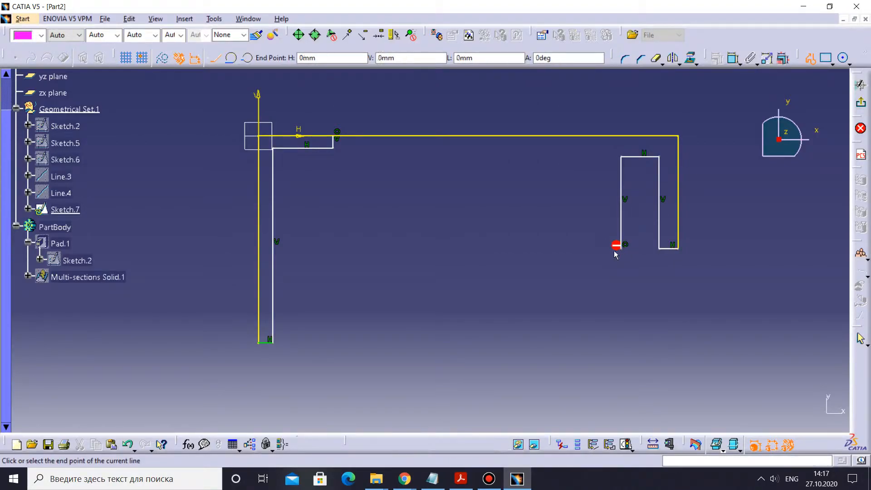
left_click(596, 248)
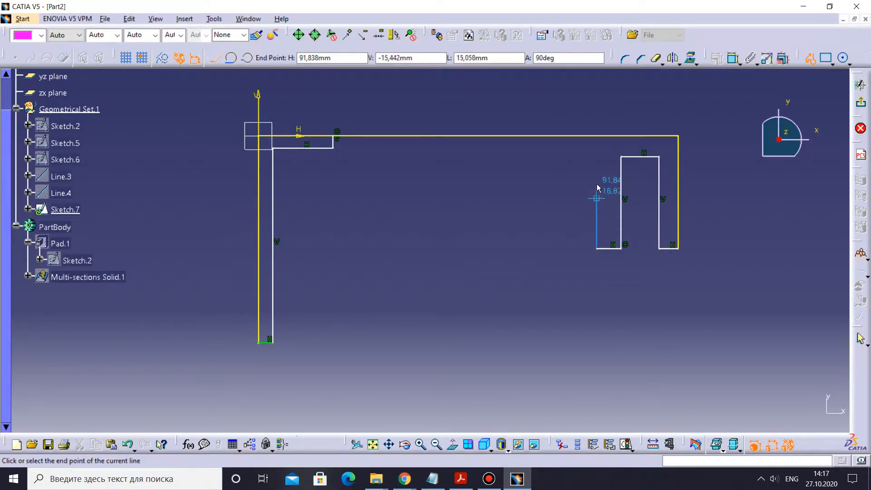
left_click(597, 157)
left_click(570, 157)
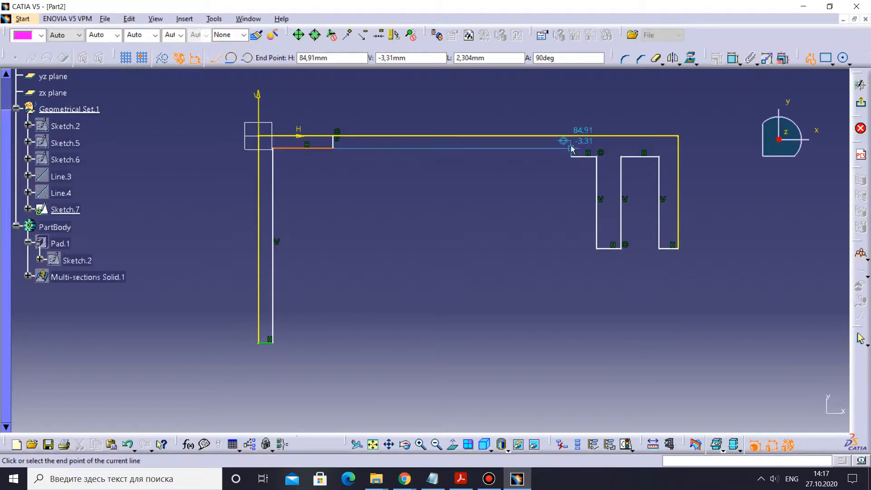
key("Escape")
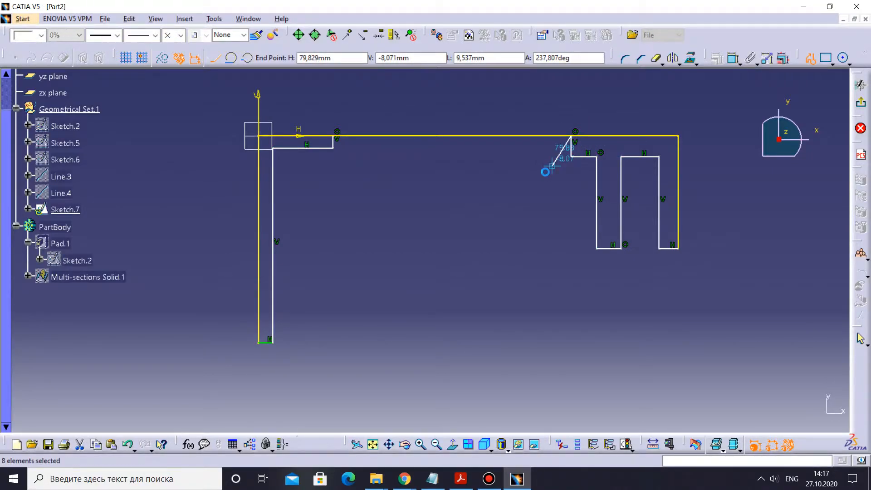
left_click(457, 220)
- Dimension the end of the left profile's upper arm at 25 mm from the left edge
left_click(662, 58)
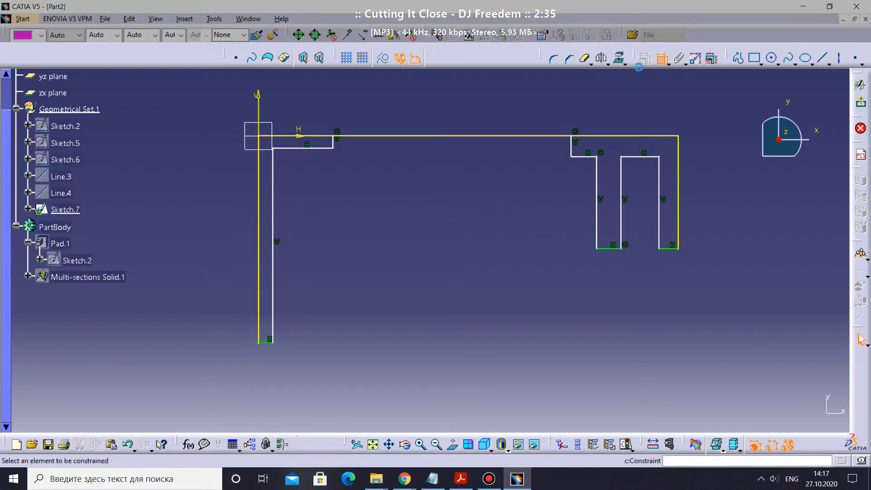
left_click(332, 144)
left_click(259, 183)
left_click(298, 101)
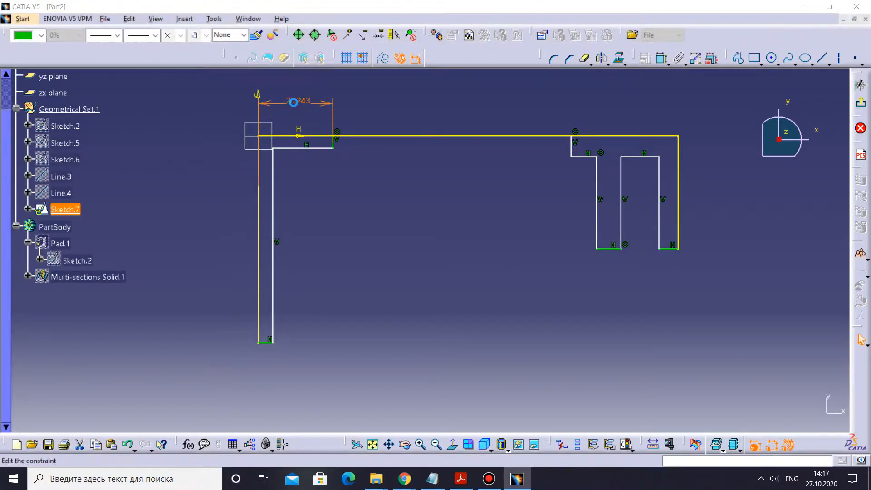
double_click(295, 105)
key("Return")
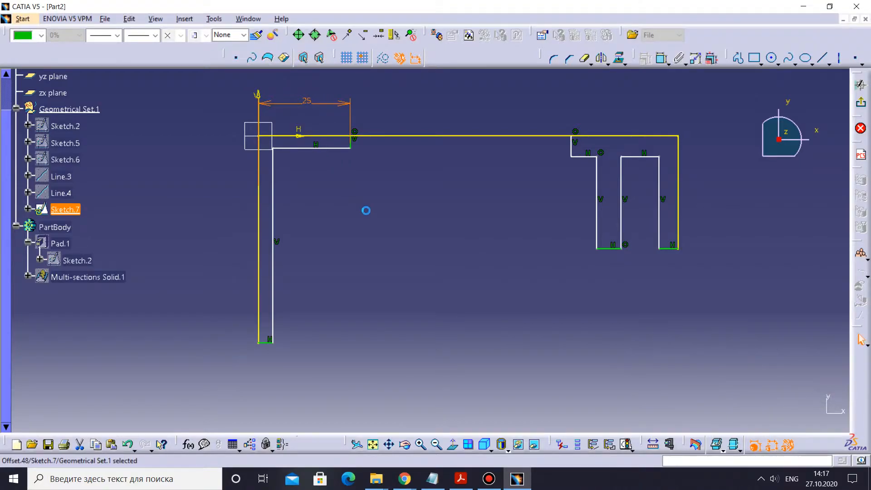
- Dimension the short vertical end line of the left profile's upper arm at 5 mm
left_click(659, 63)
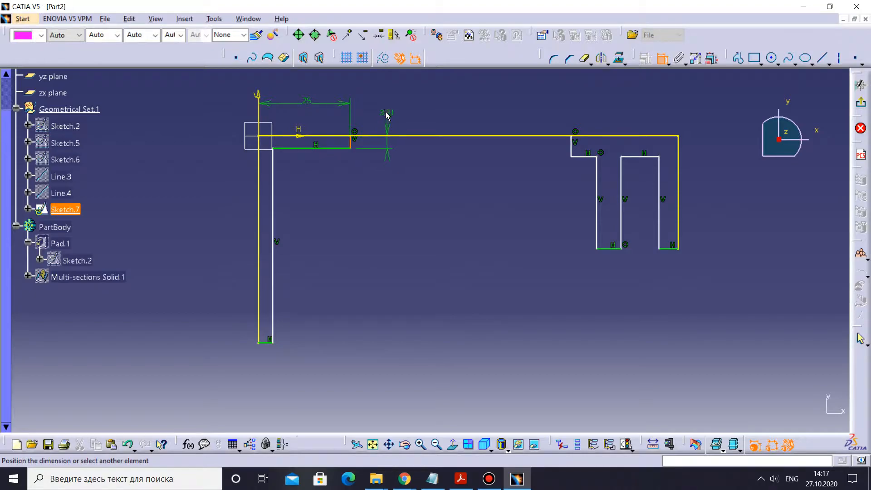
left_click(386, 116)
double_click(387, 114)
type("5mm")
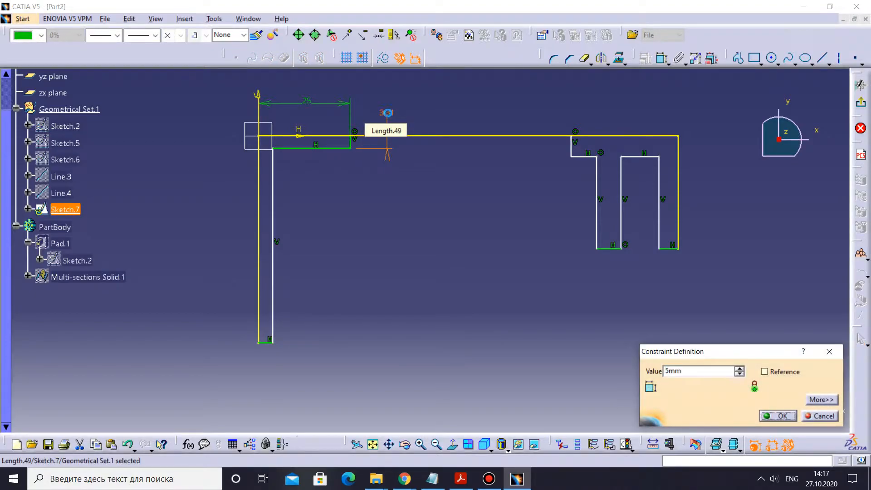
key("Return")
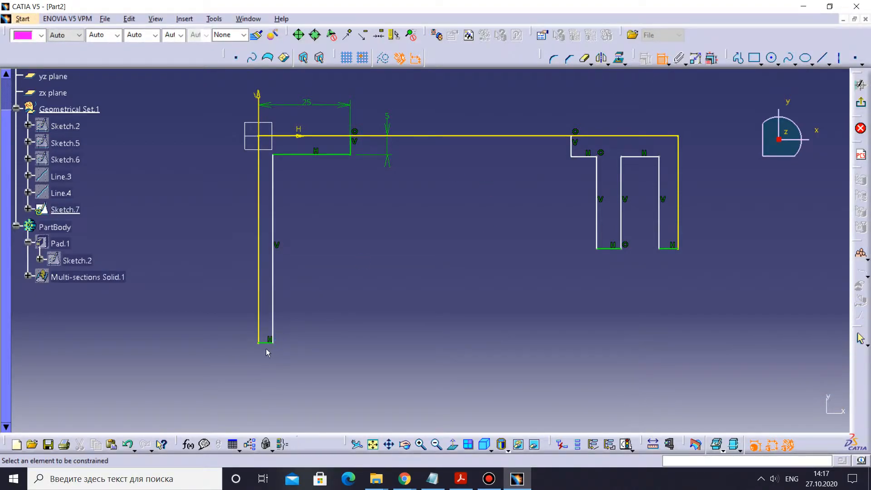
- Dimension the short horizontal line at the left profile's lower end at 5 mm
left_click(267, 343)
left_click(264, 364)
double_click(263, 363)
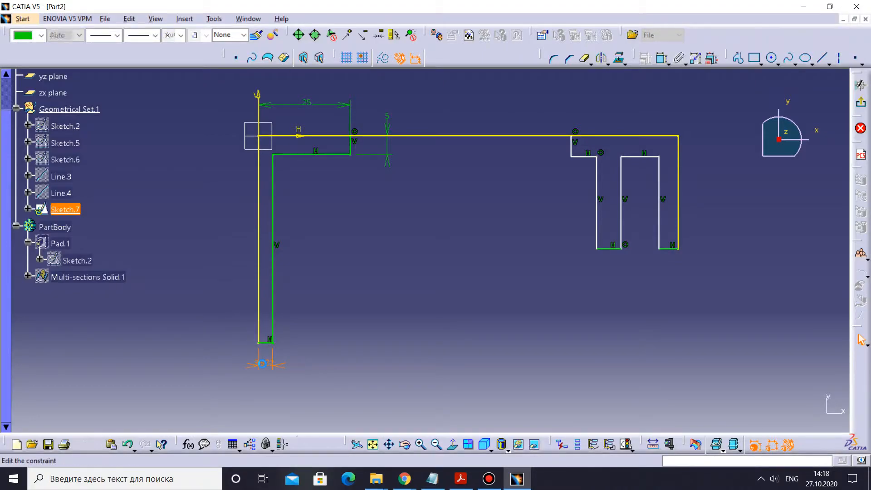
type("5mm")
key("Return")
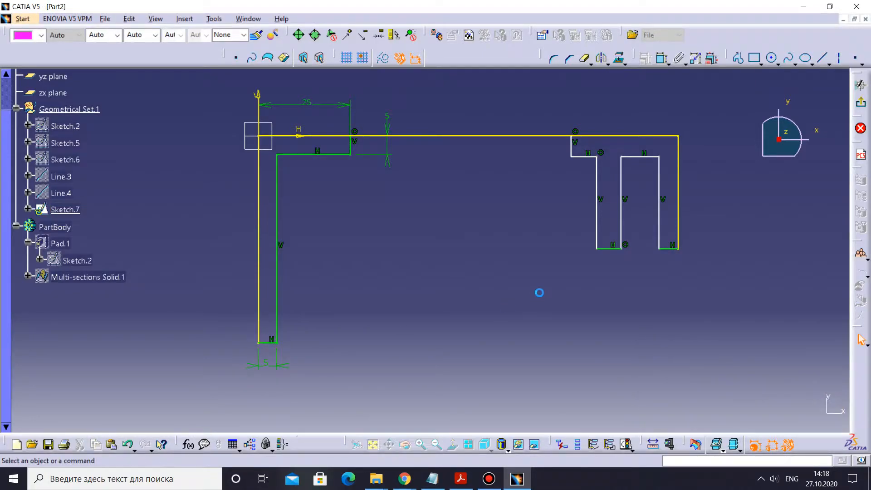
middle_click_drag(539, 293, 490, 314)
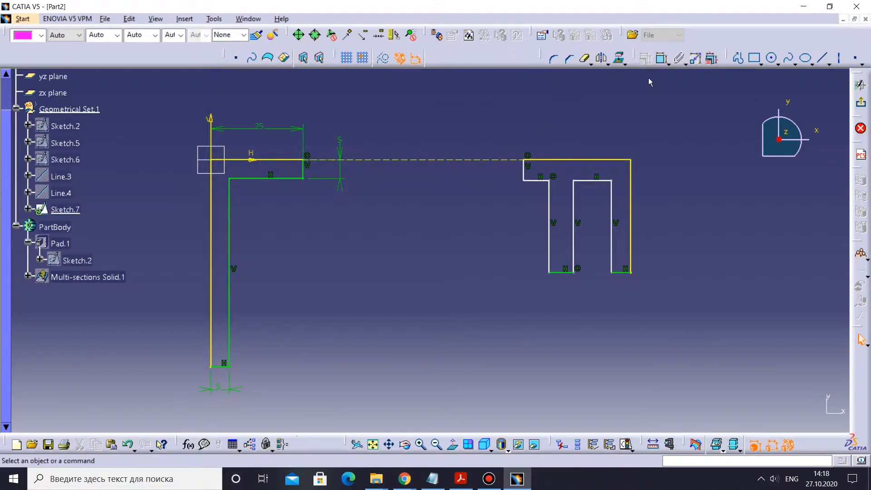
left_click(662, 58)
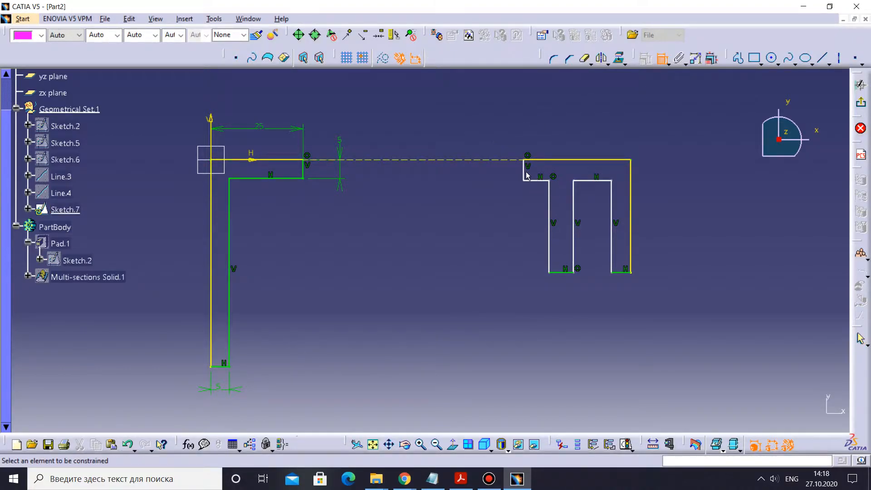
left_click(536, 180)
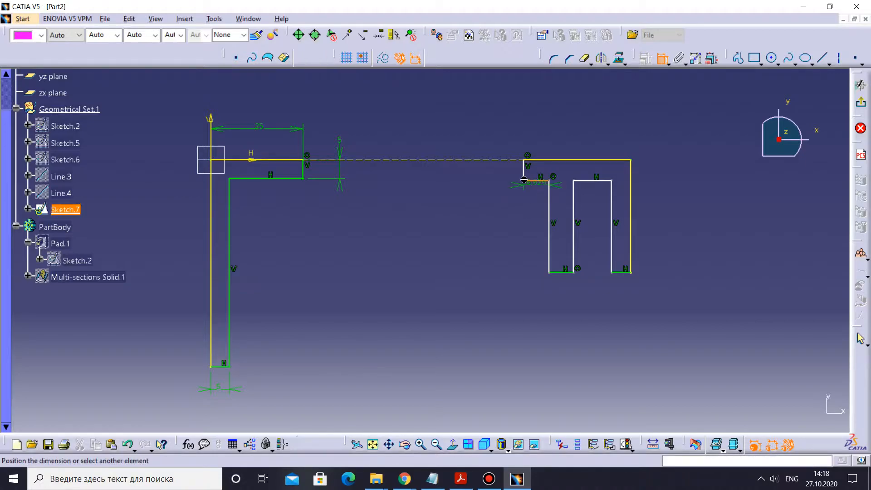
key("Escape")
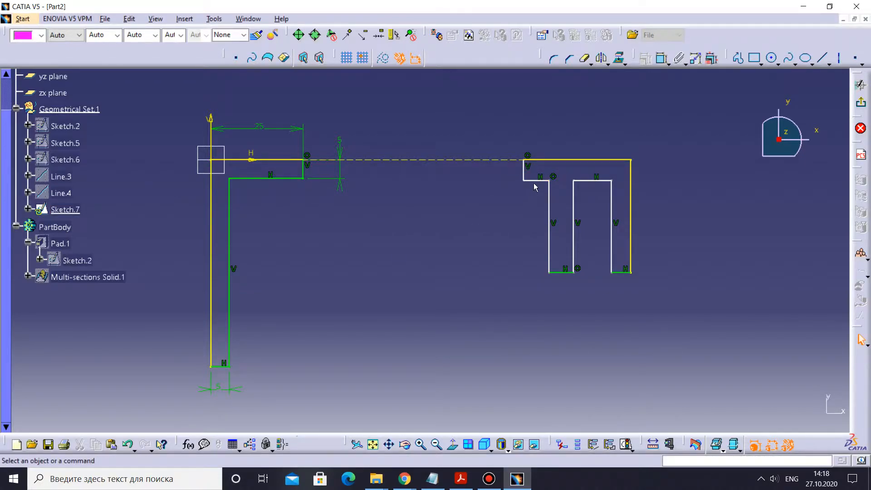
- Constrain the right profile's short horizontal step line coincident with the underside line of the left profile's upper arm
left_click(533, 180)
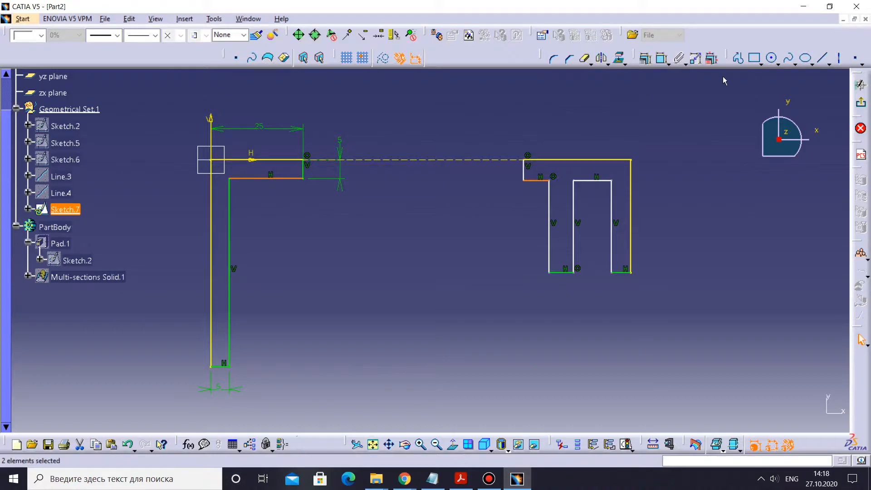
left_click(645, 58)
left_click(793, 305)
left_click(782, 416)
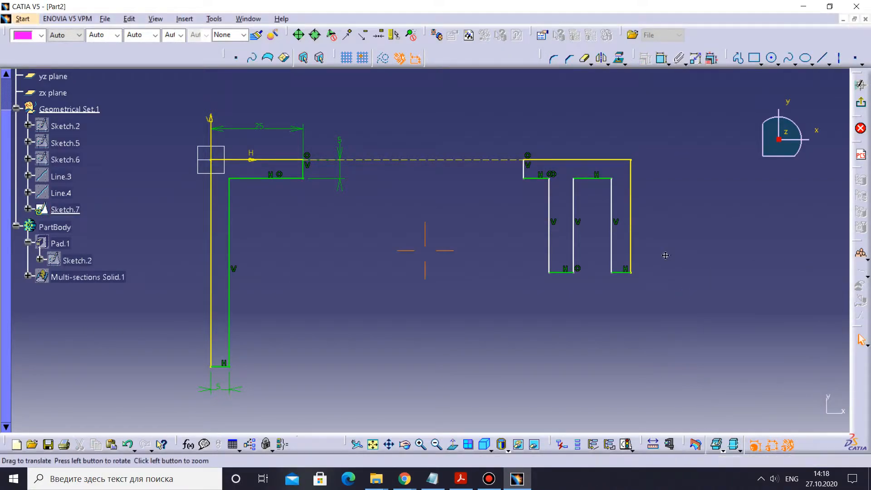
- Dimension the right profile's overall width from its free end to the right edge at 38 mm
middle_click_drag(661, 267, 645, 273)
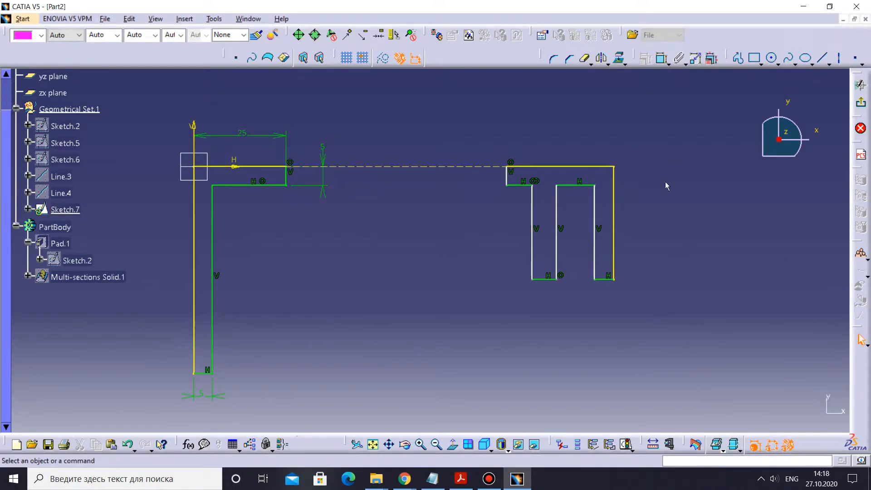
left_click(662, 59)
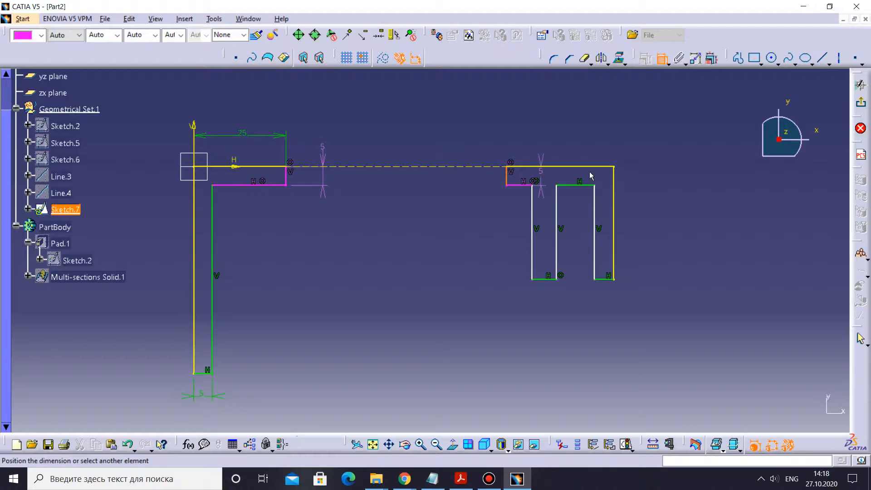
left_click(557, 128)
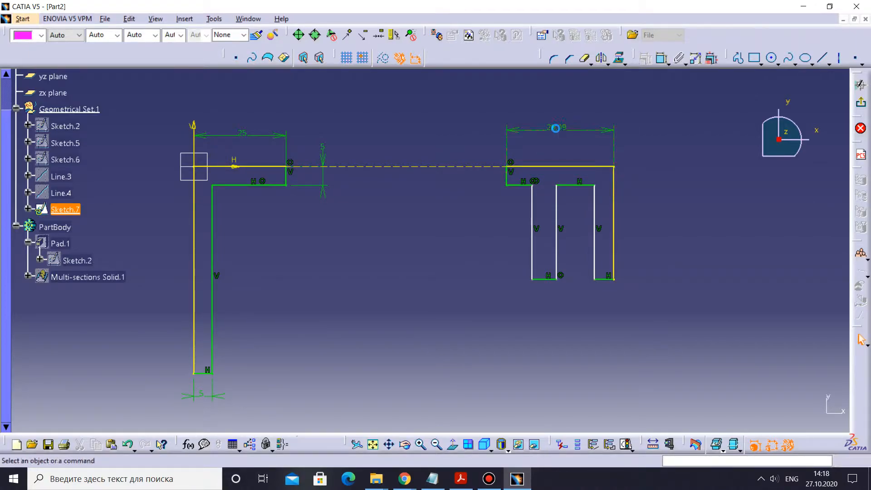
double_click(557, 128)
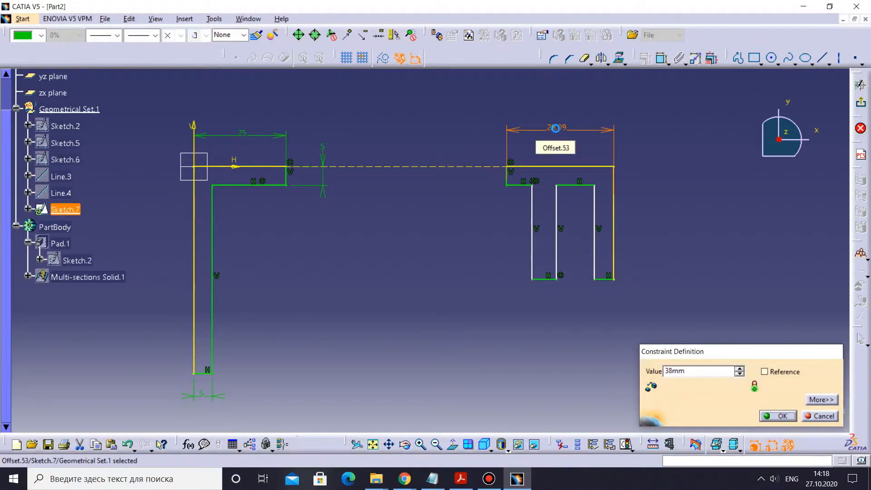
key("Return")
- Move the inner leg's two vertical lines away from the right edge and dimension its far side from that edge
left_click_drag(533, 203, 504, 206)
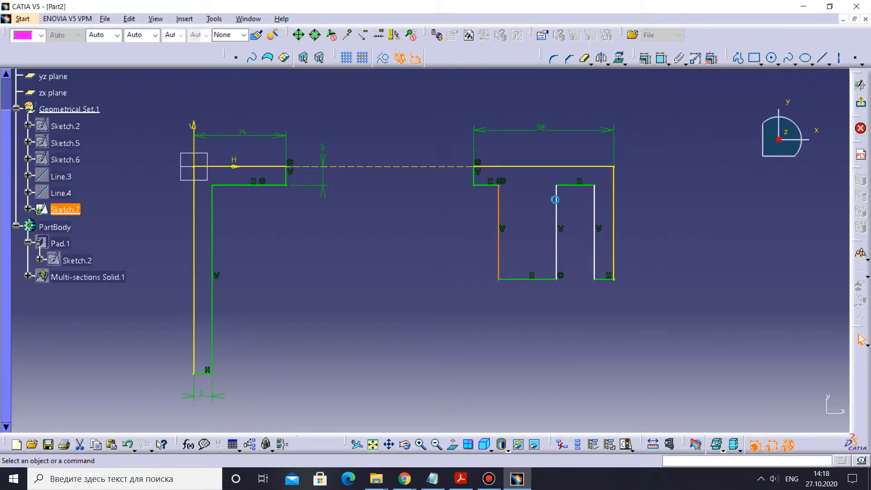
left_click_drag(556, 204, 519, 213)
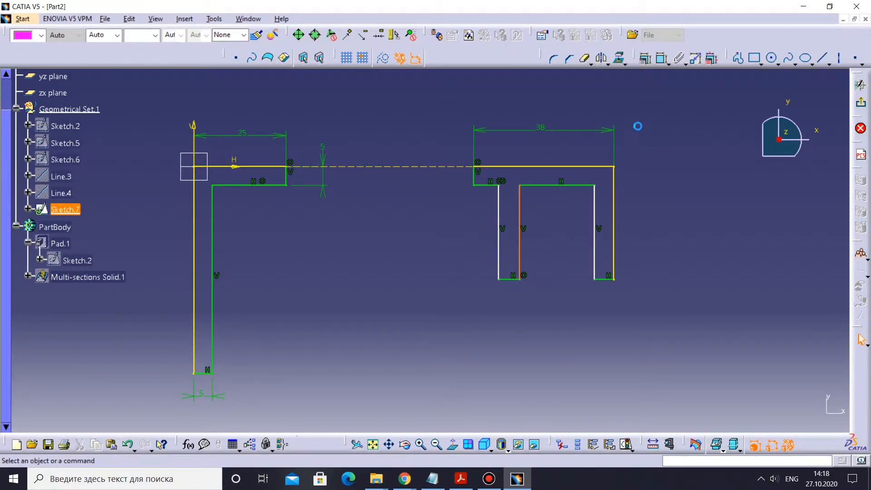
left_click(662, 58)
left_click(501, 199)
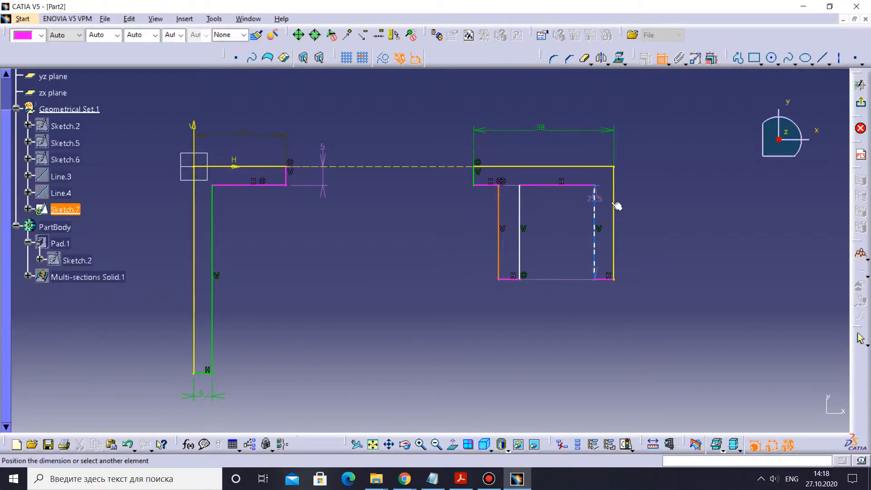
left_click(613, 199)
left_click(554, 152)
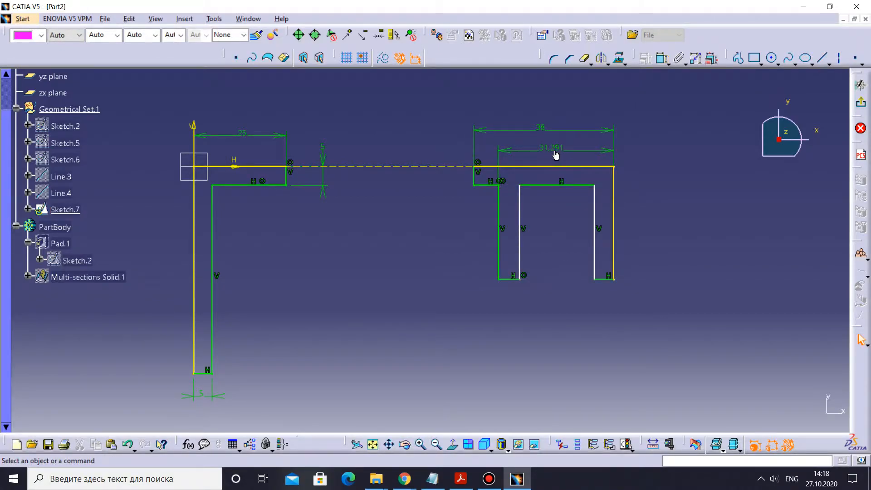
- Dimension the widths of the right profile's inner and outer legs at their lower ends and set both to 5 mm
left_click(663, 58)
left_click(513, 280)
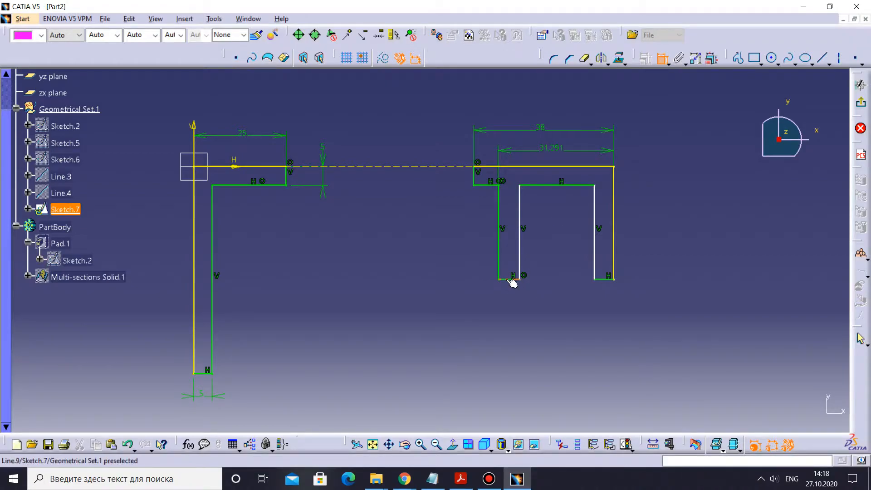
left_click(510, 309)
left_click(661, 58)
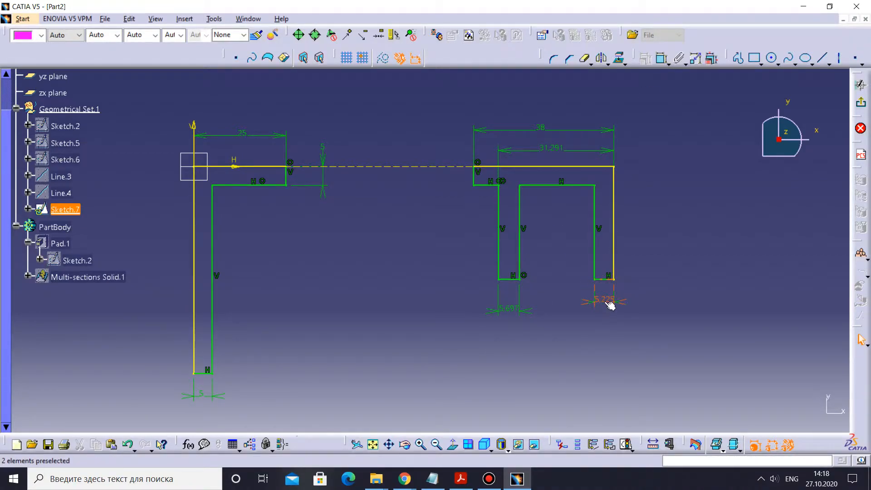
double_click(605, 300)
type("5")
key("Return")
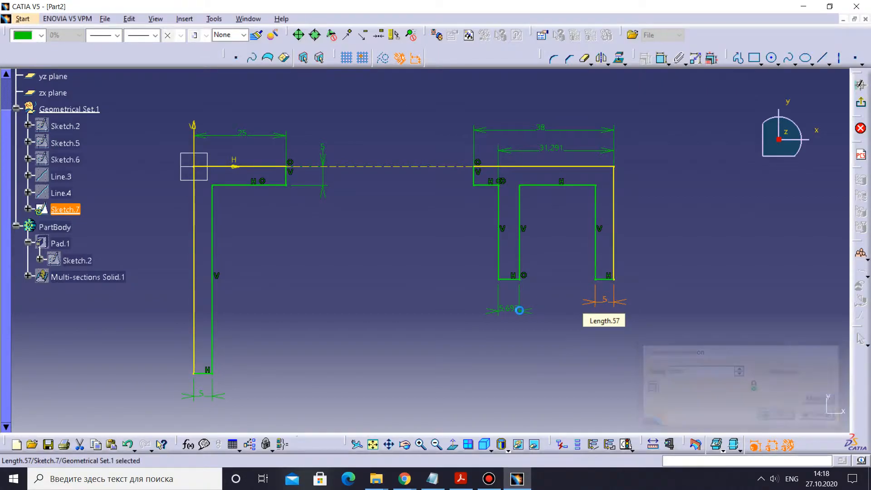
double_click(514, 310)
type("5mm")
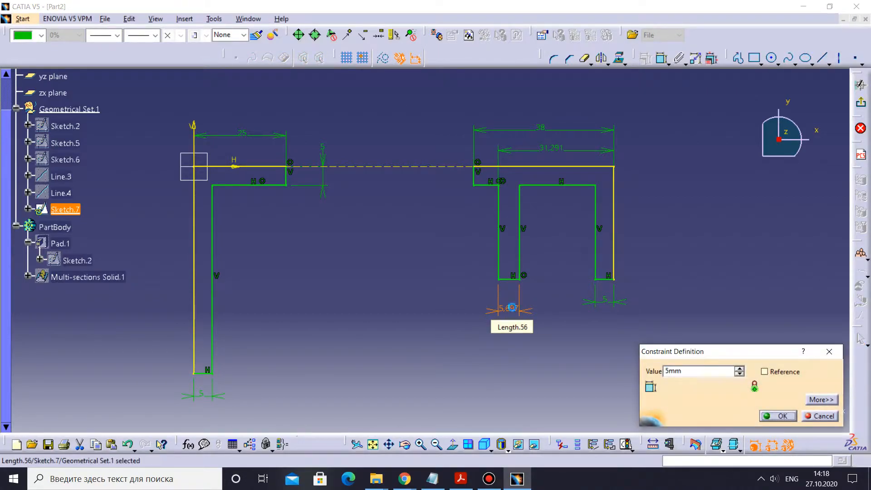
key("Return")
- Check the leg spacing in the drawing's top view and set the inner leg's far-side distance from the right edge to 30.5 mm
left_click(249, 19)
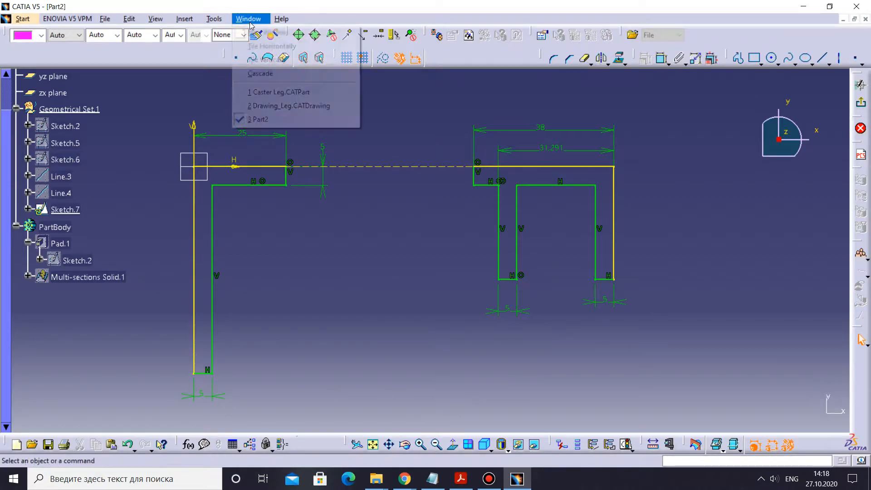
left_click(256, 106)
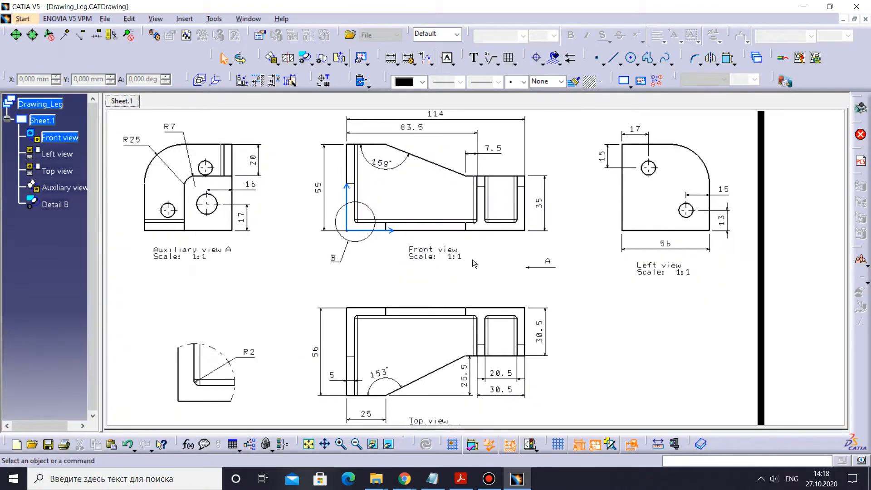
middle_click_drag(473, 260, 468, 213)
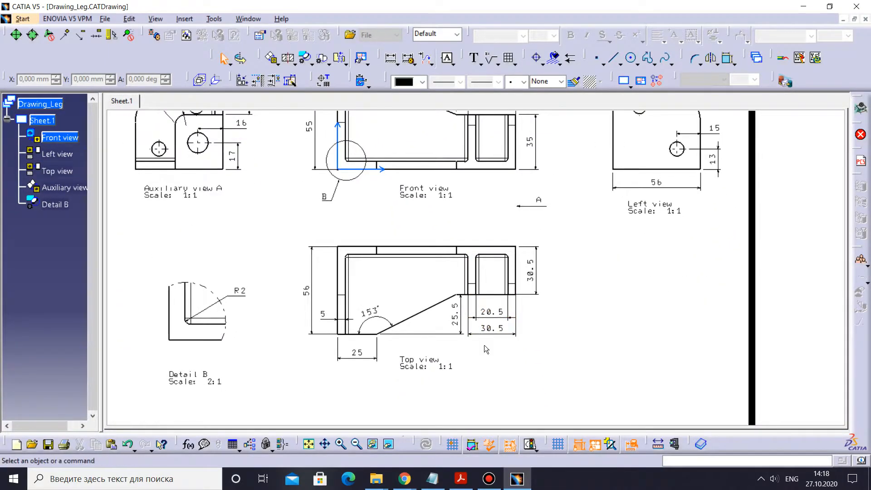
mouse_move(485, 345)
middle_mouse_down()
mouse_move(482, 303)
mouse_move(481, 311)
middle_mouse_up()
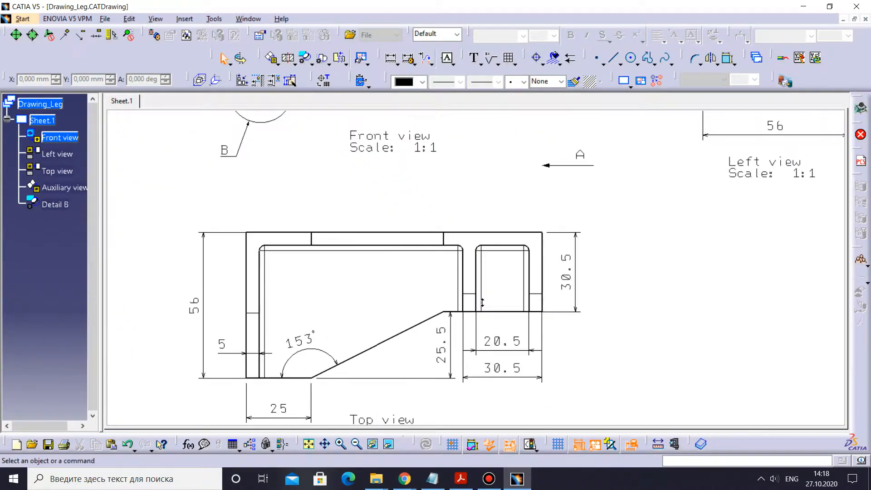
left_click(257, 19)
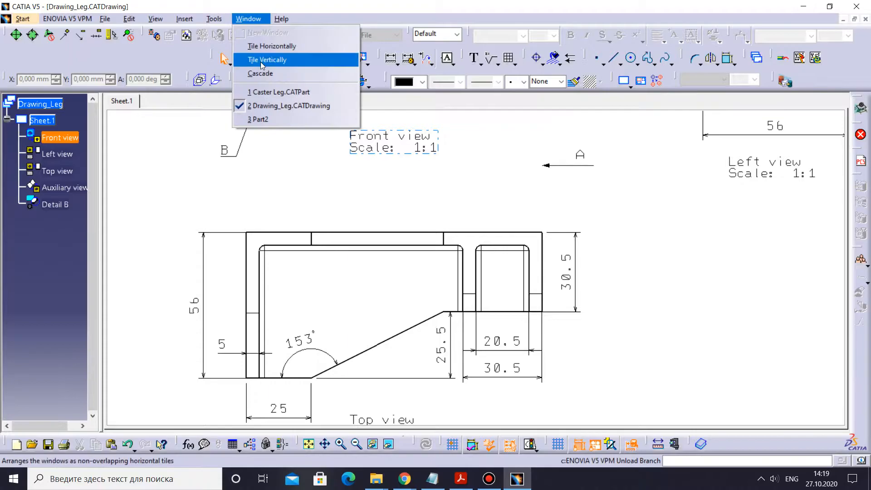
left_click(258, 120)
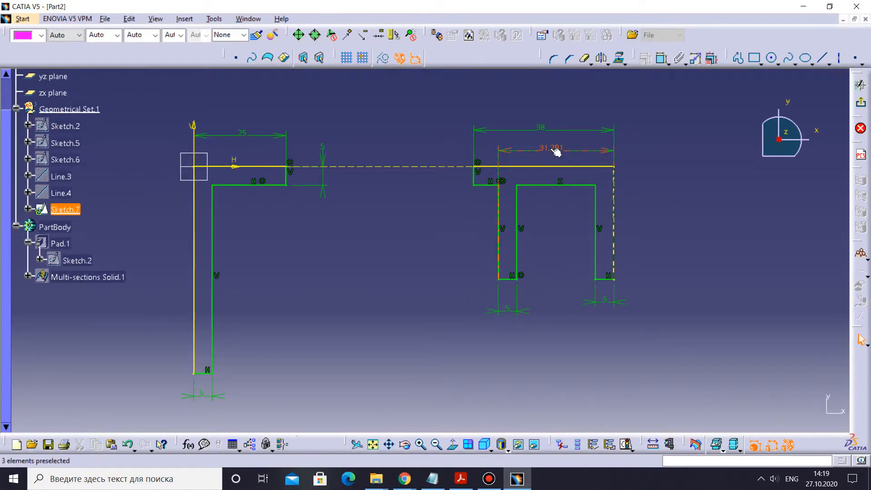
double_click(551, 148)
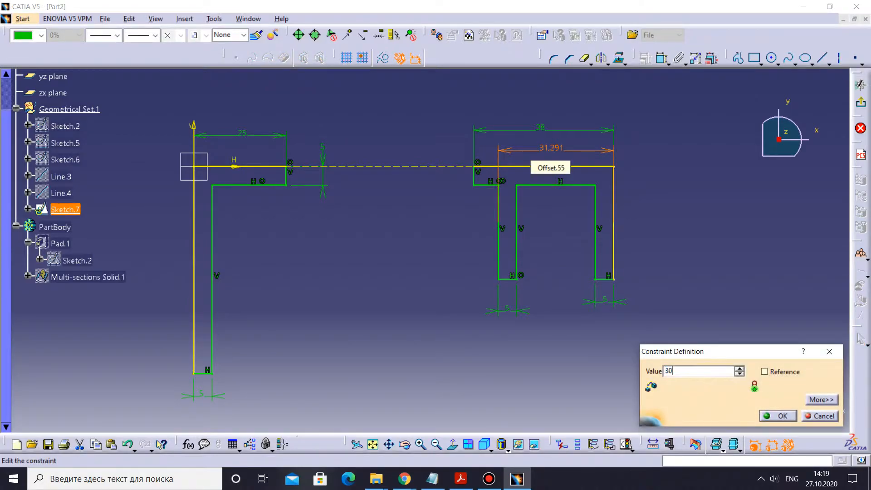
left_click(776, 416)
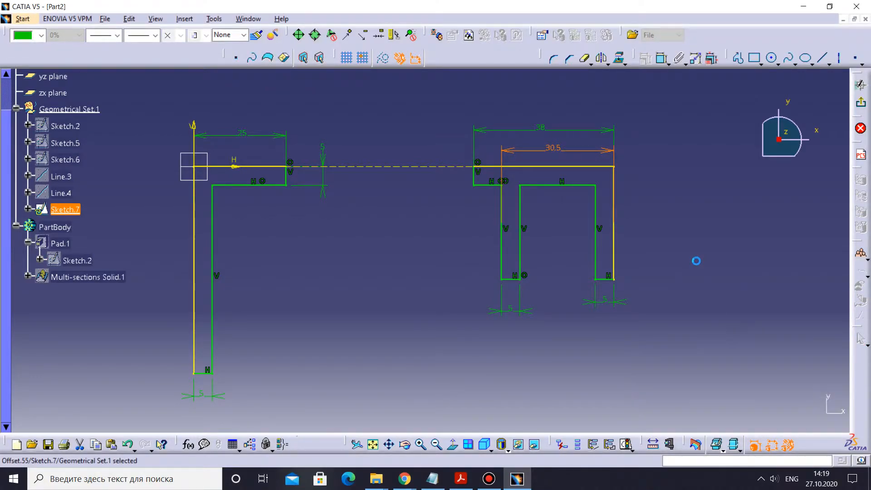
- Exit and reopen the wall profile sketch, and move the 30.5 mm dimension below the right profile
left_click(862, 105)
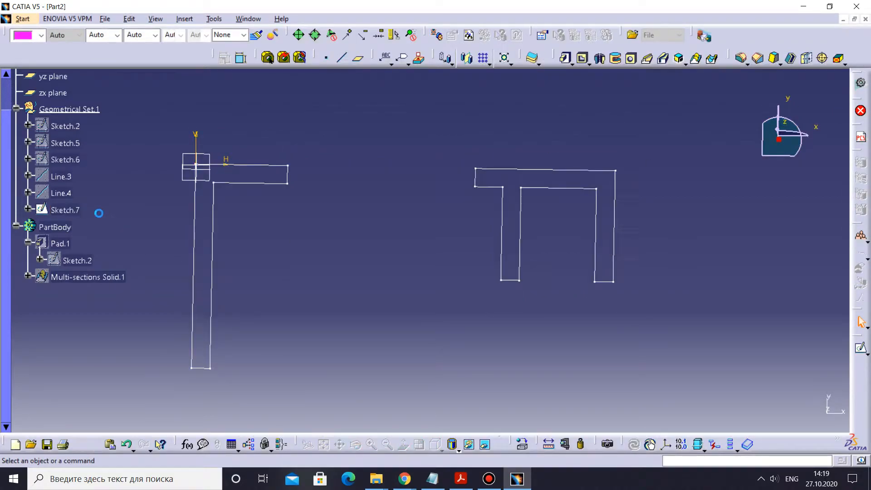
left_click(73, 211)
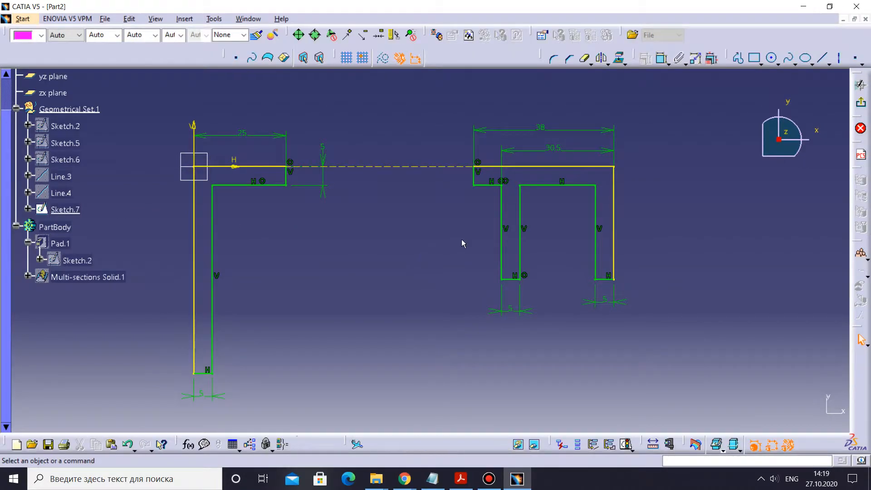
left_click(501, 212)
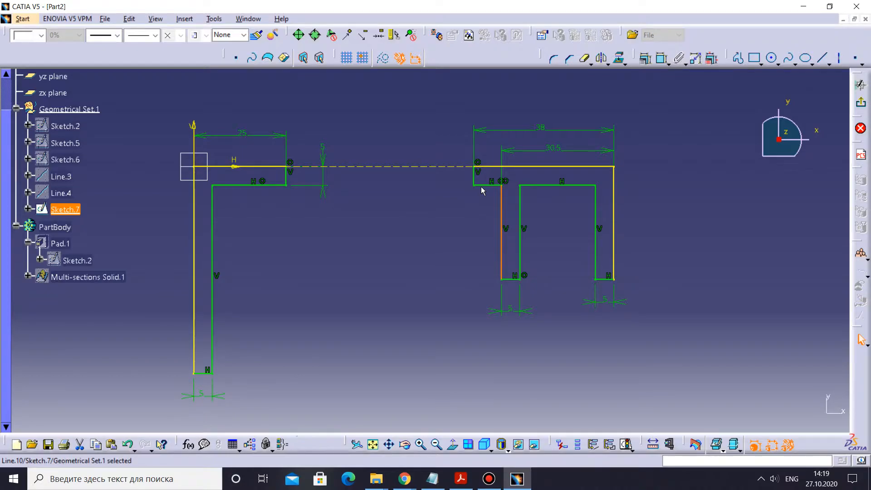
left_click(474, 176, "ctrl")
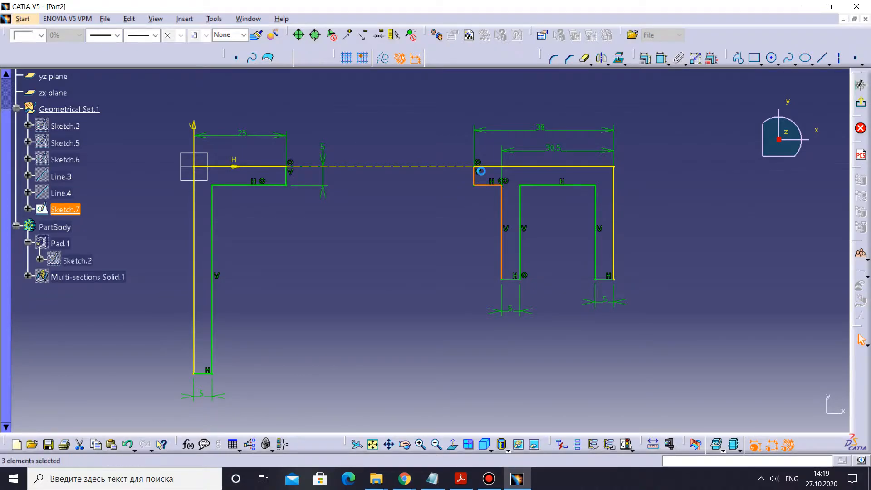
left_click(489, 167, "ctrl")
left_click(614, 193, "ctrl")
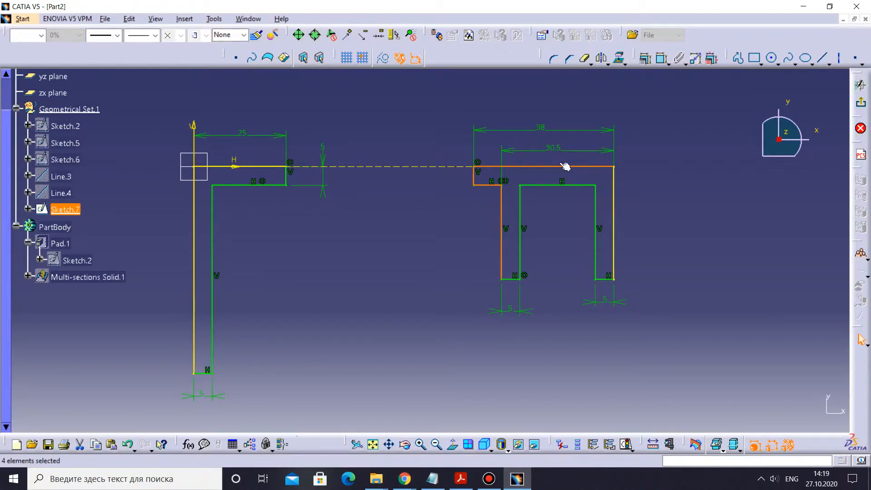
left_click(551, 148)
left_click_drag(509, 150, 554, 311)
- Convert all outline lines of the right profile to construction elements and exit the sketch
left_click(620, 185)
left_click(615, 185)
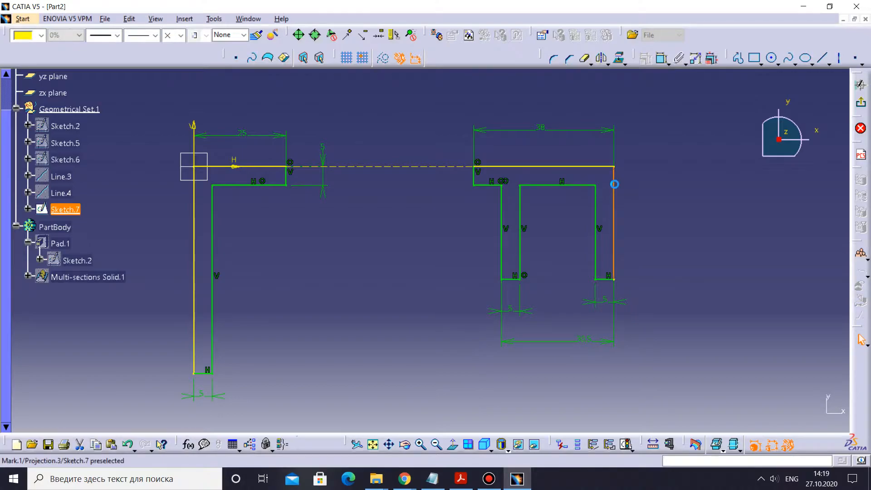
left_click(596, 168, "ctrl")
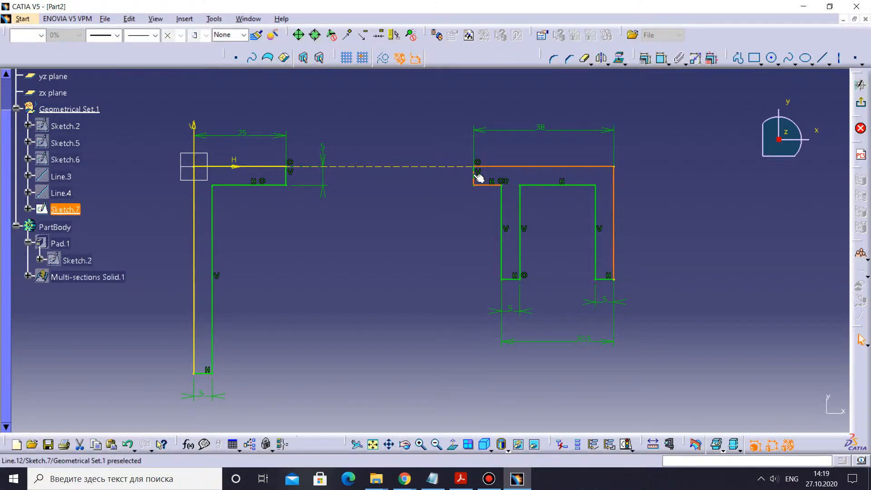
left_click(474, 175, "ctrl")
left_click(501, 227, "ctrl")
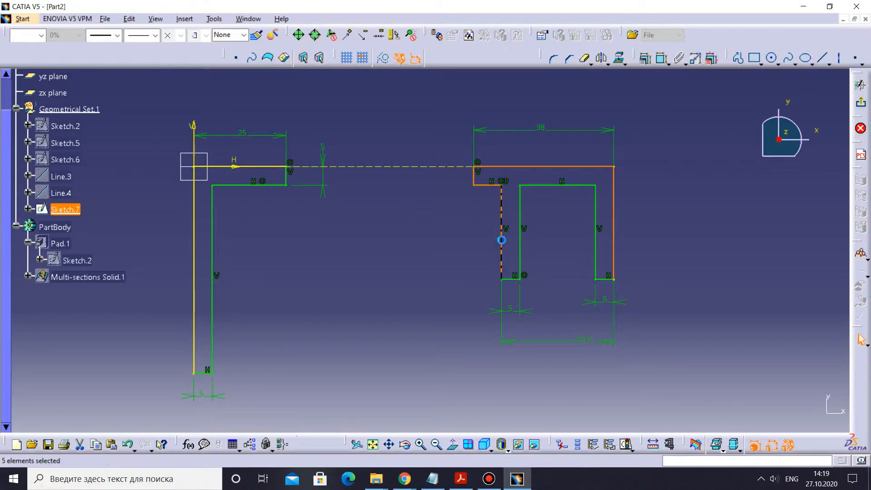
left_click(509, 278, "ctrl")
left_click(520, 214, "ctrl")
left_click(535, 185, "ctrl")
left_click(594, 232, "ctrl")
left_click(606, 280, "ctrl")
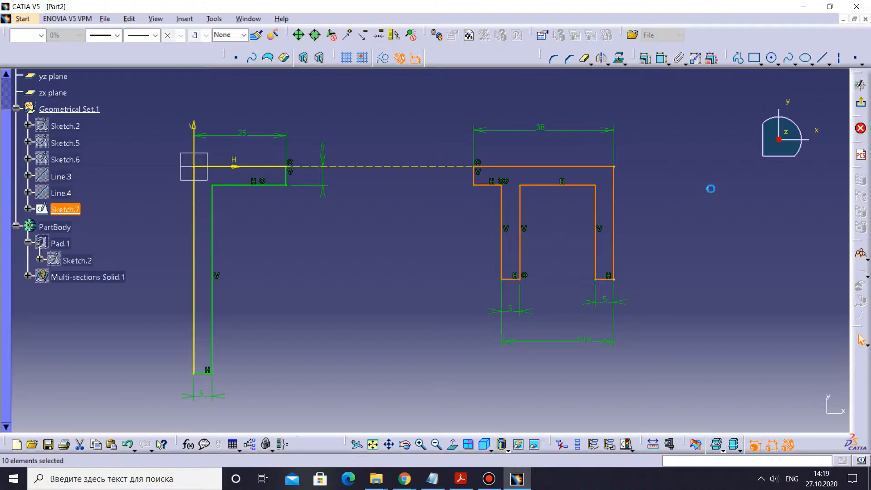
left_click(383, 58)
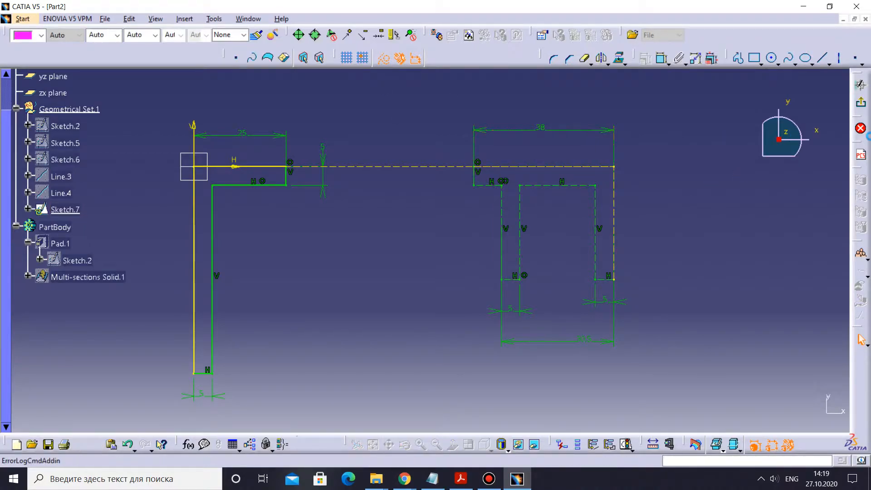
left_click(861, 105)
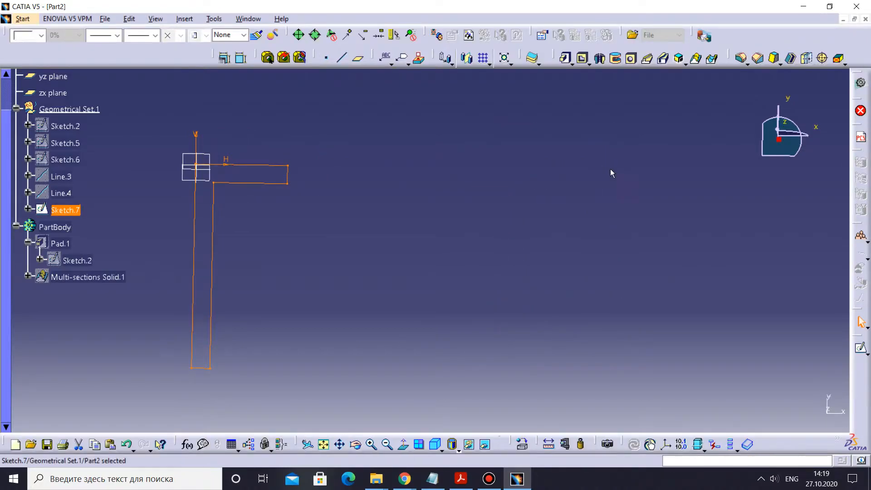
- Pad the left L-shaped wall profile of Sketch.7 to a length of 50 mm
left_click(378, 193)
mouse_move(241, 296)
middle_mouse_down()
mouse_move(251, 224)
mouse_move(276, 218)
mouse_move(380, 302)
mouse_move(426, 232)
mouse_move(422, 187)
middle_mouse_up()
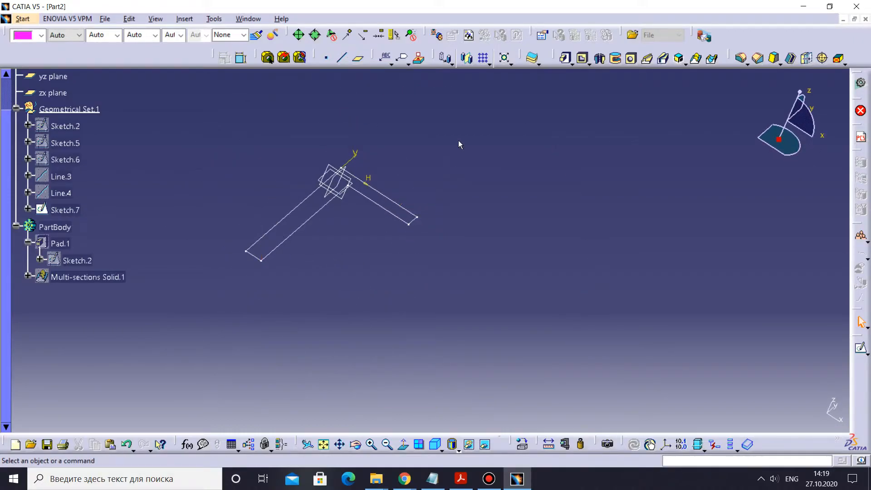
left_click(565, 58)
left_click(519, 265)
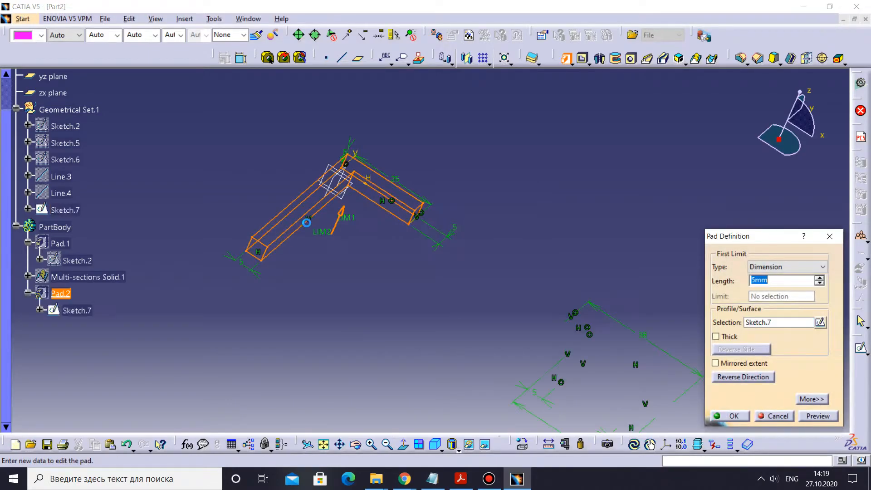
type("50")
left_click(522, 219)
left_click(730, 416)
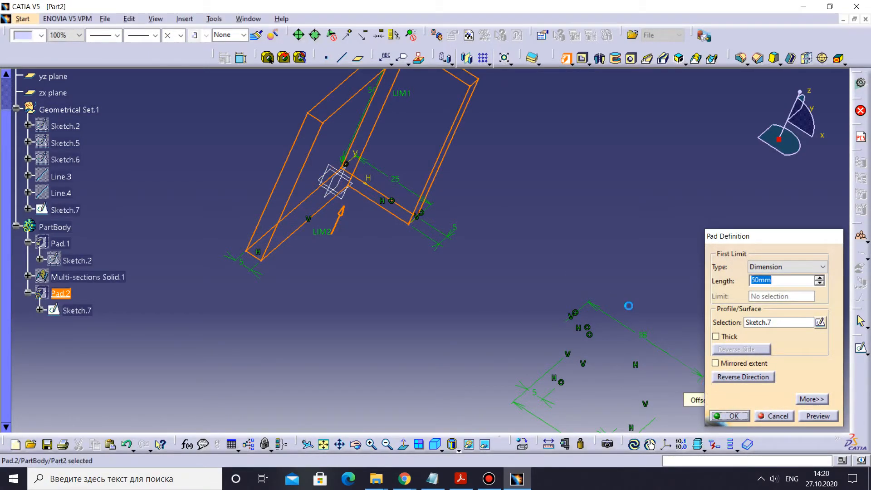
- Show the hidden part body by switching the visibility of Pad.1
right_click(66, 245)
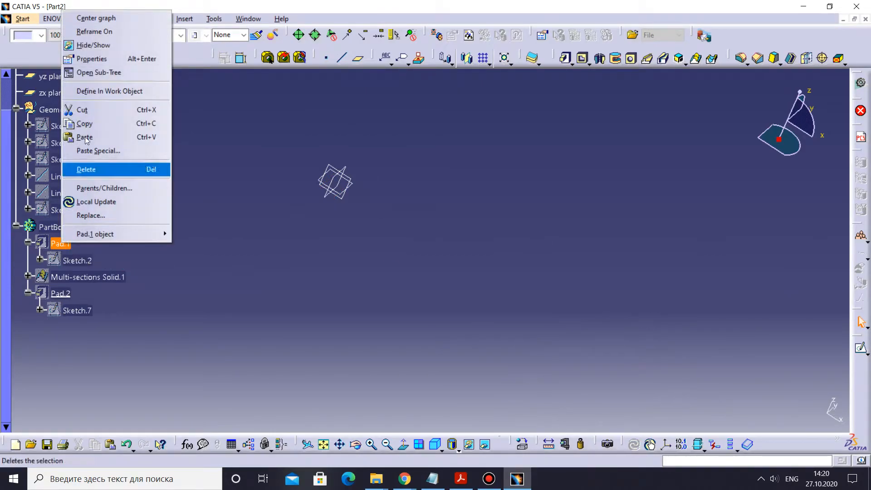
left_click(105, 46)
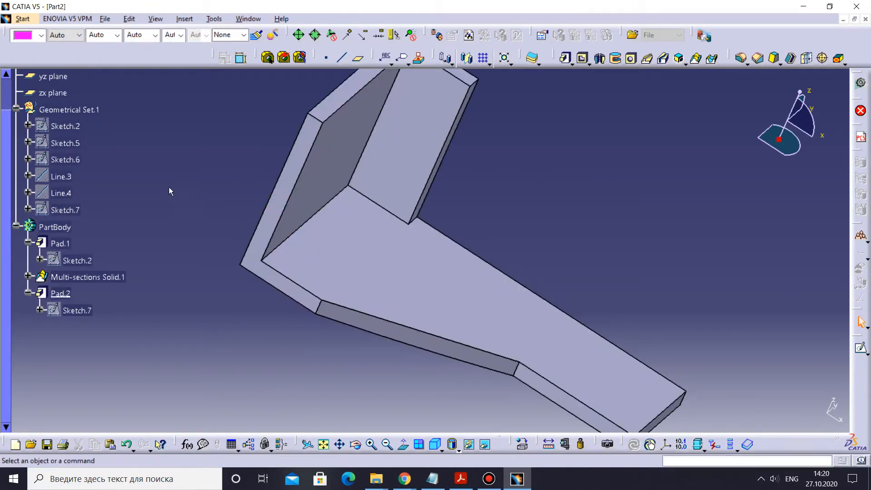
middle_click_drag(412, 379, 372, 377)
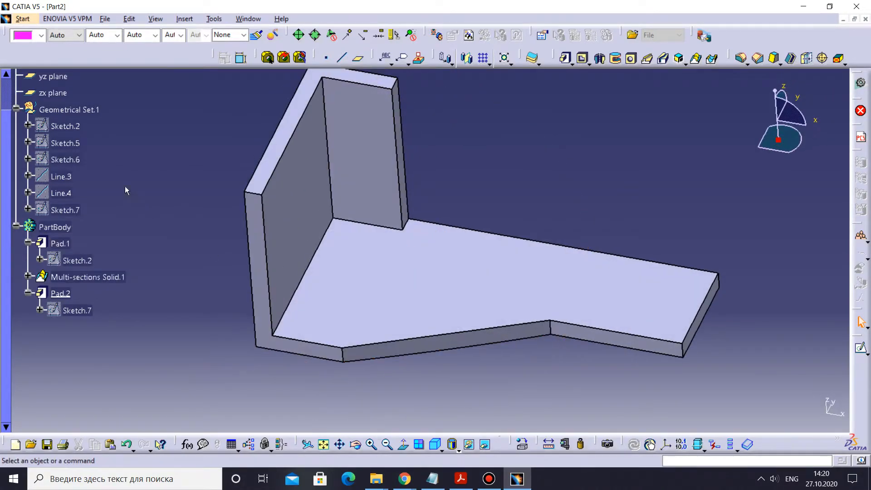
- Make Geometrical Set.1 the work object and paste a copy of Sketch.7 into it
left_click(81, 111)
right_click(81, 111)
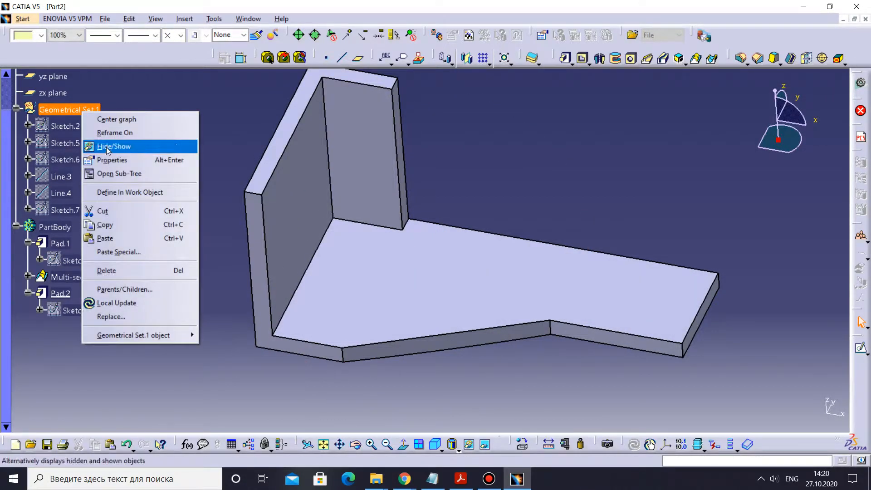
left_click(128, 195)
left_click(68, 210)
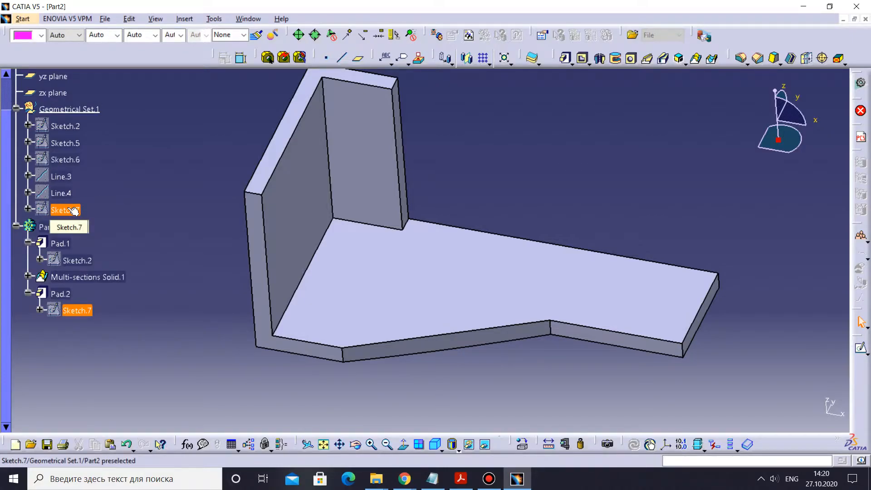
right_click(70, 211)
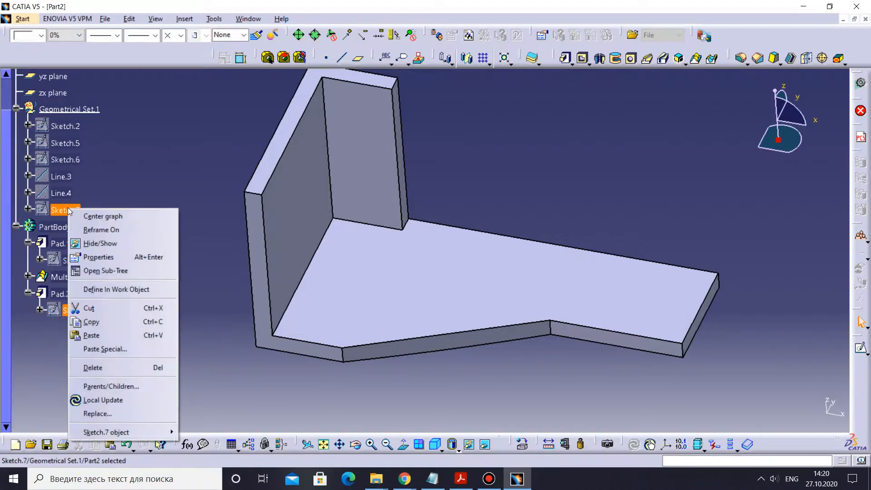
left_click(91, 321)
right_click(68, 111)
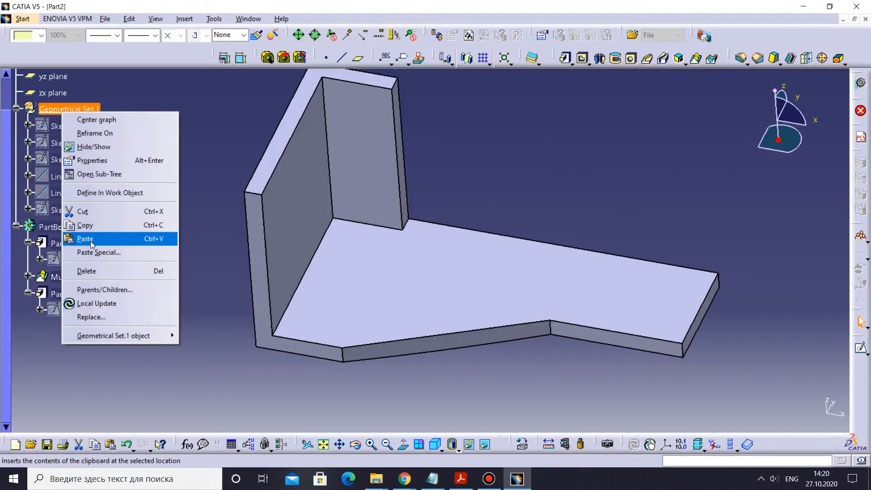
left_click(104, 235)
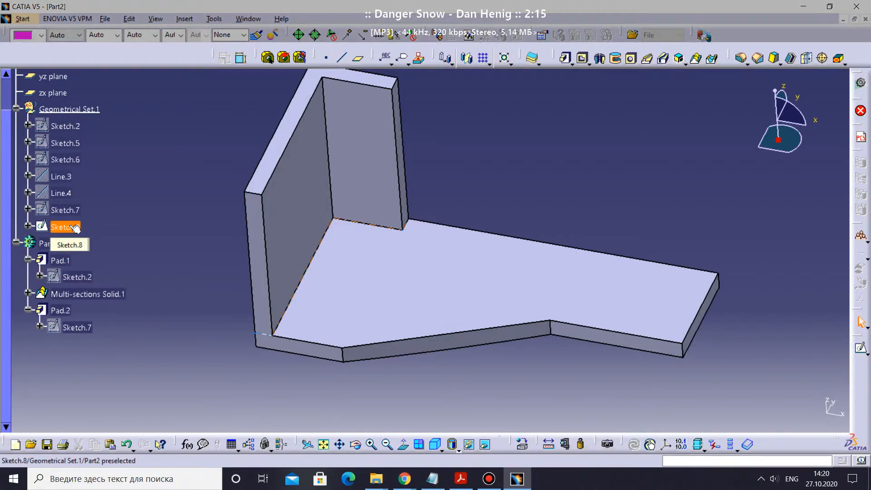
- Open the copied sketch for editing and hide the solid body through Pad.1
double_click(65, 227)
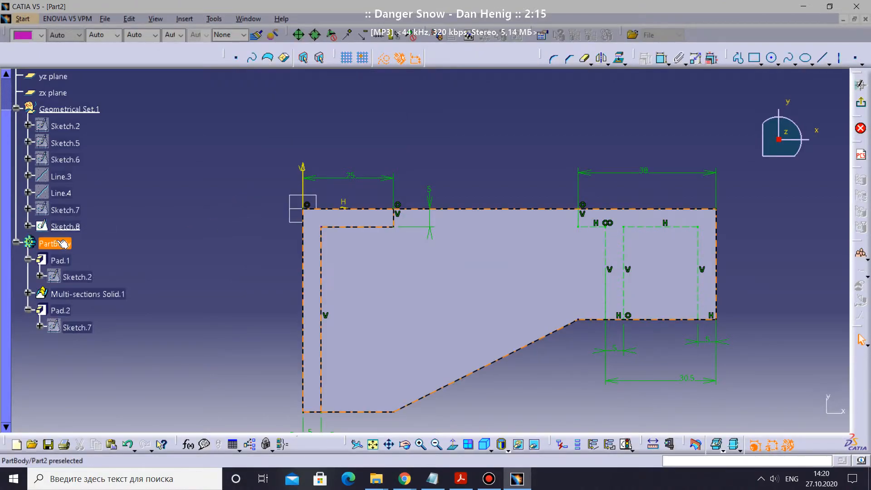
right_click(61, 264)
left_click(79, 295)
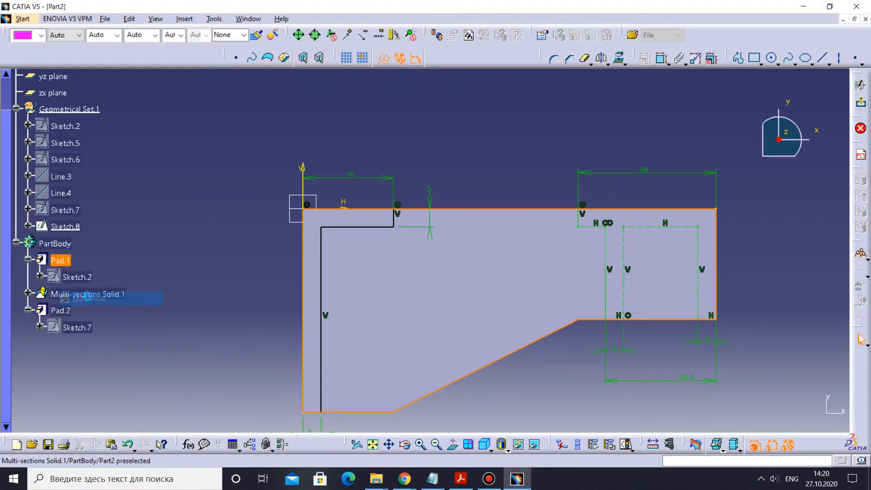
middle_click_drag(241, 255, 215, 227)
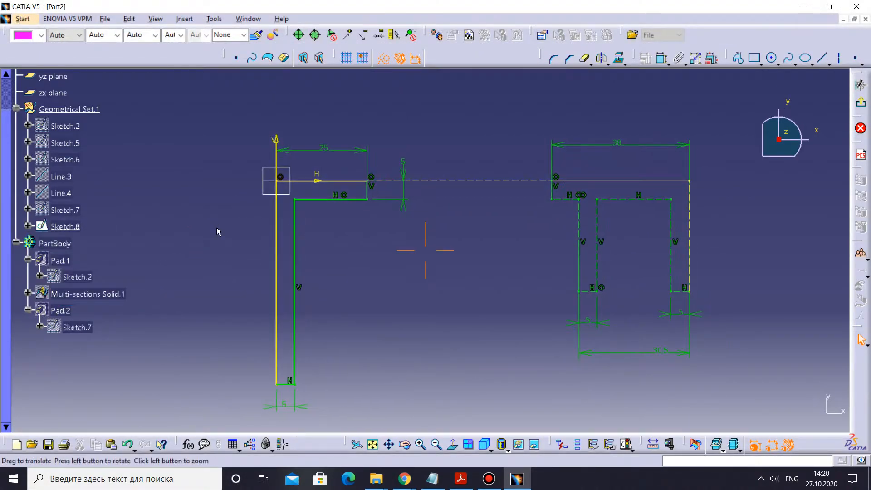
- Convert the construction lines of the right-hand double-wall profile in Sketch.8 into standard elements
left_click(554, 196)
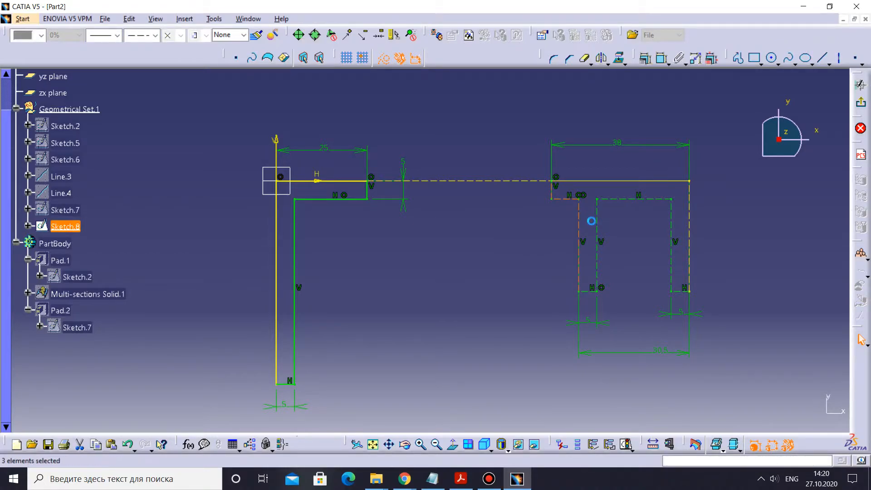
left_click(593, 289, "ctrl")
left_click(677, 285, "ctrl")
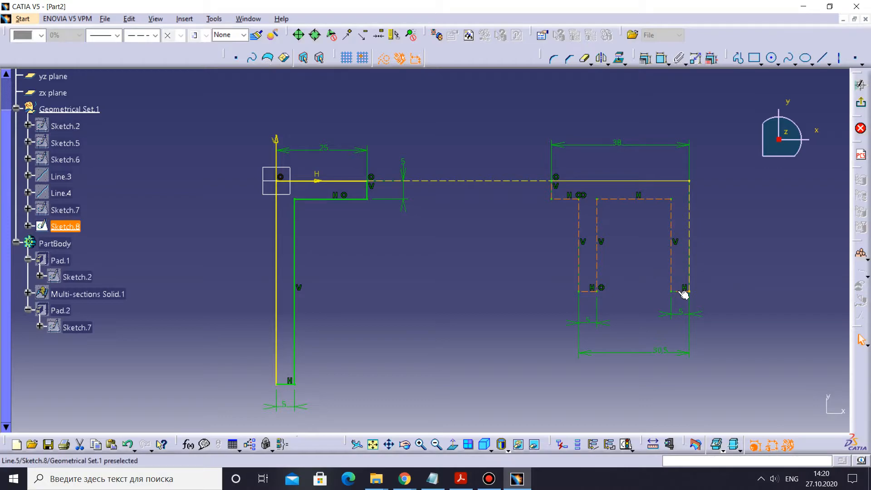
left_click(689, 258, "ctrl")
left_click(644, 183, "ctrl")
left_click(384, 58)
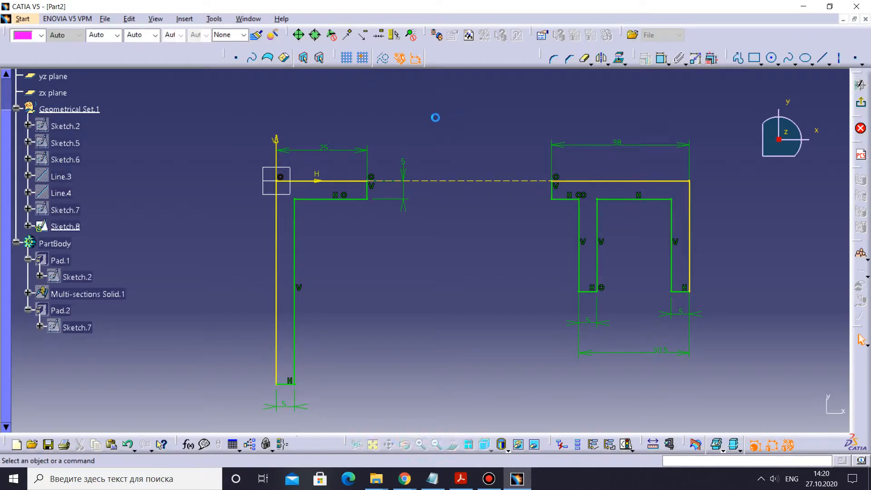
- Switch the left L-shaped wall profile in Sketch.8 to construction elements
left_click(363, 199)
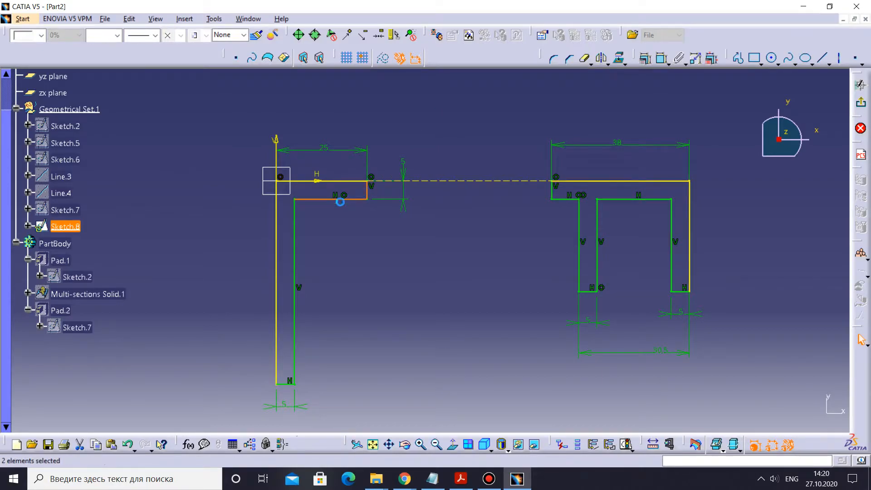
left_click(293, 219, "ctrl")
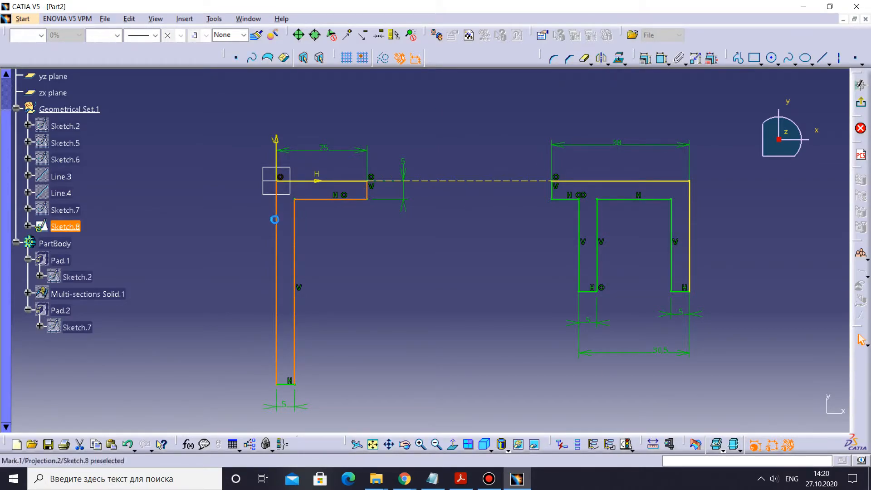
left_click(276, 220, "ctrl")
left_click(349, 185, "ctrl")
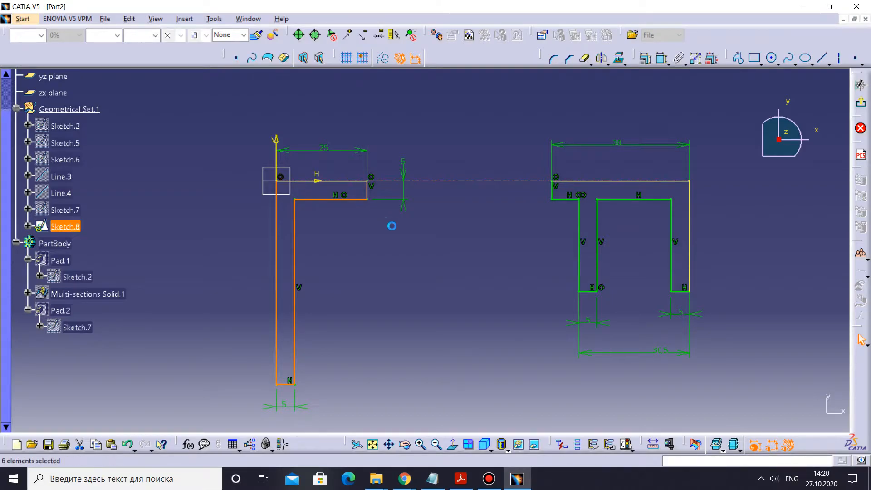
left_click(380, 61)
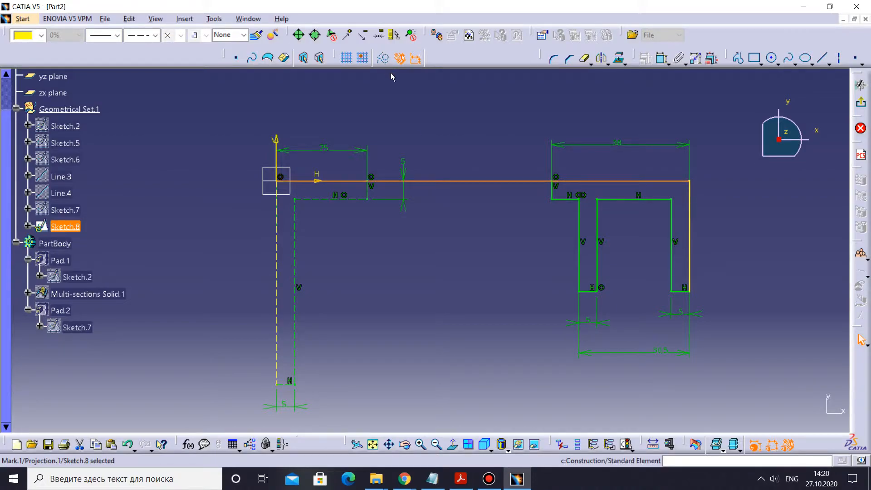
- Make the remaining projected rear edge segments outside the right-hand profile construction elements and exit Sketch.8
left_click(382, 58)
left_click(346, 186)
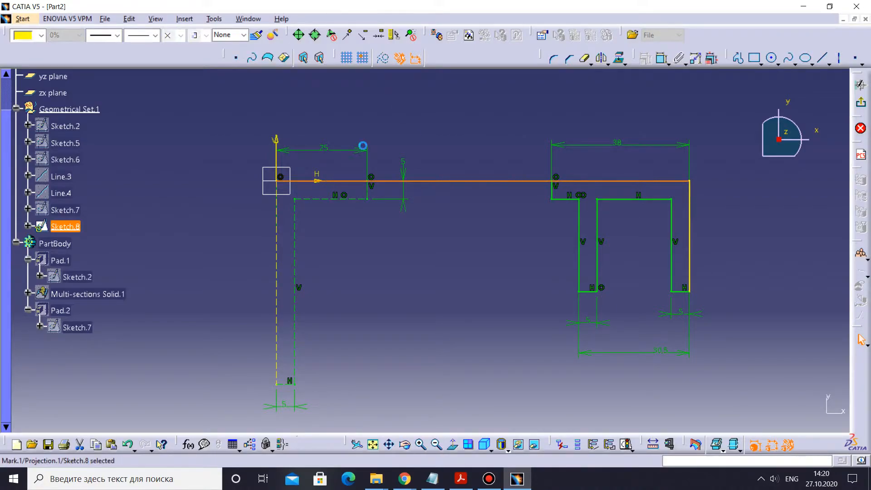
left_click(383, 58)
middle_click_drag(359, 222, 299, 156)
middle_click_drag(295, 156, 497, 275)
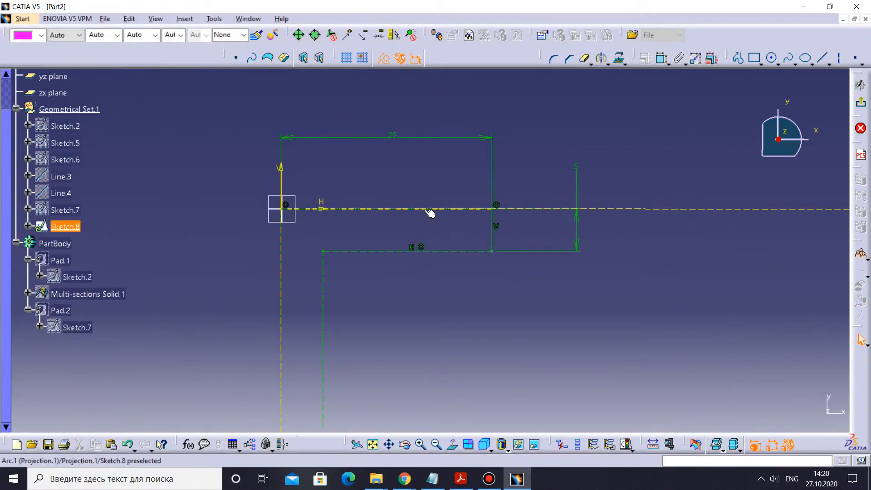
left_click(425, 210)
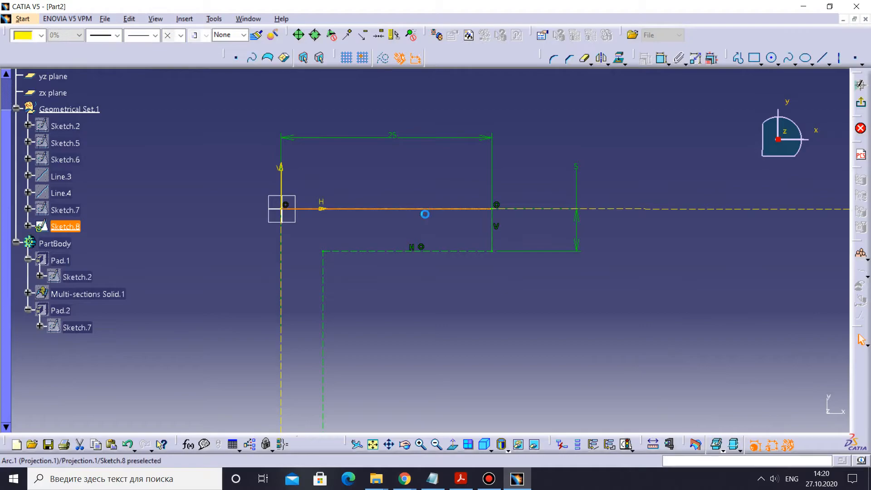
left_click(384, 59)
middle_click_drag(553, 160, 565, 213)
left_click(860, 85)
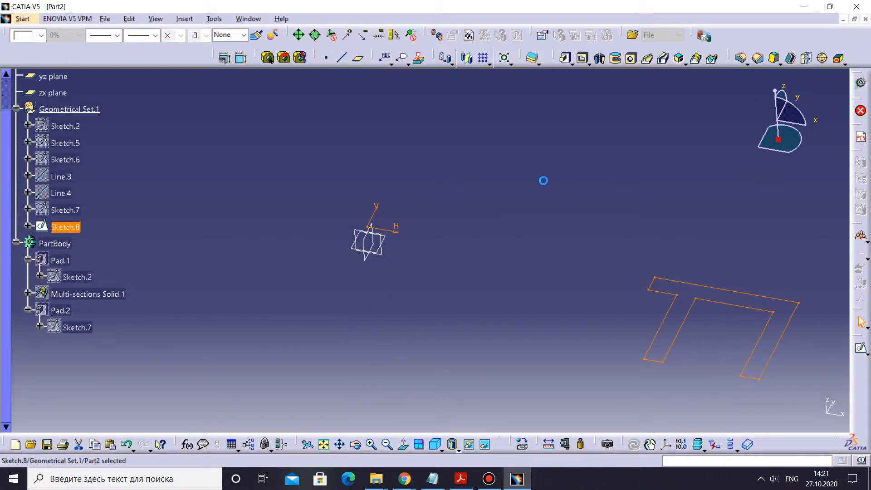
- Check the right-hand wall height in Drawing_Leg and the wall shape in the Caster Leg model, returning to Part2
left_click(249, 18)
left_click(272, 105)
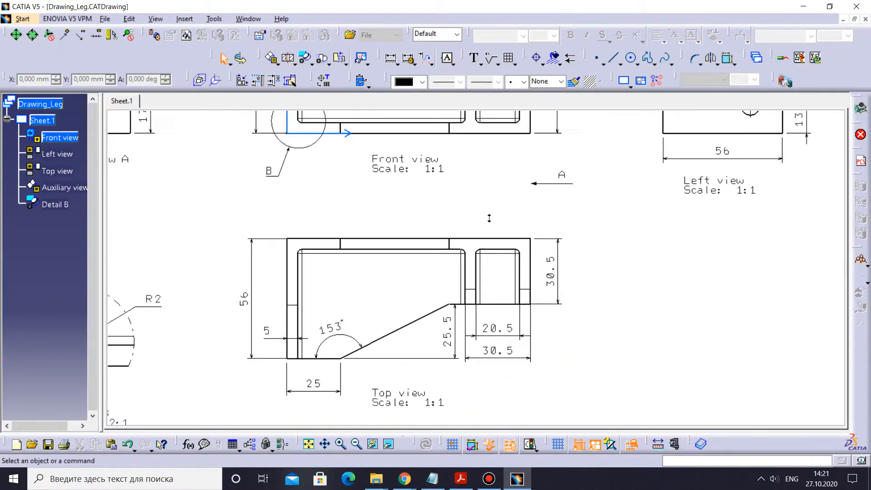
mouse_move(489, 219)
middle_mouse_down()
mouse_move(498, 241)
mouse_move(497, 225)
mouse_move(511, 229)
mouse_move(490, 232)
middle_mouse_up()
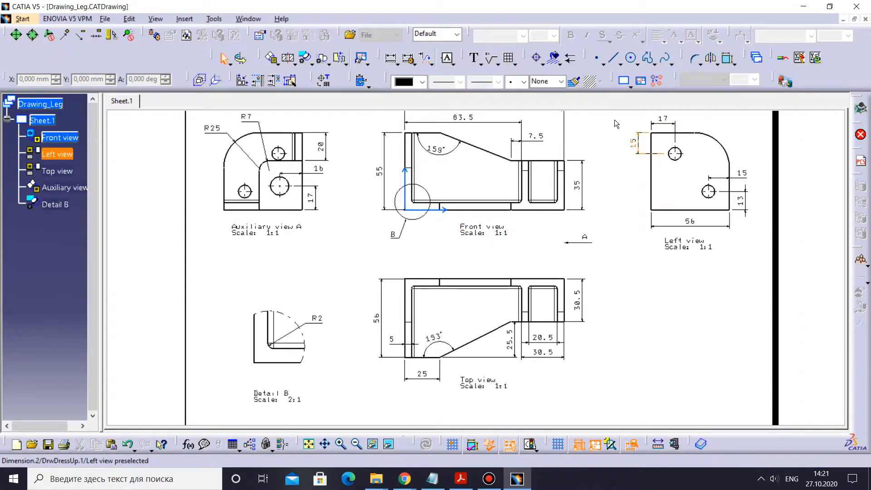
left_click(248, 19)
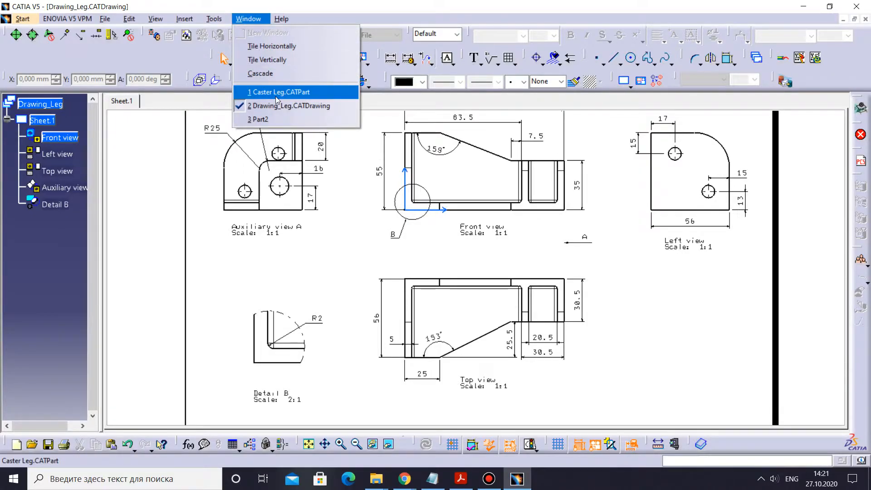
left_click(276, 93)
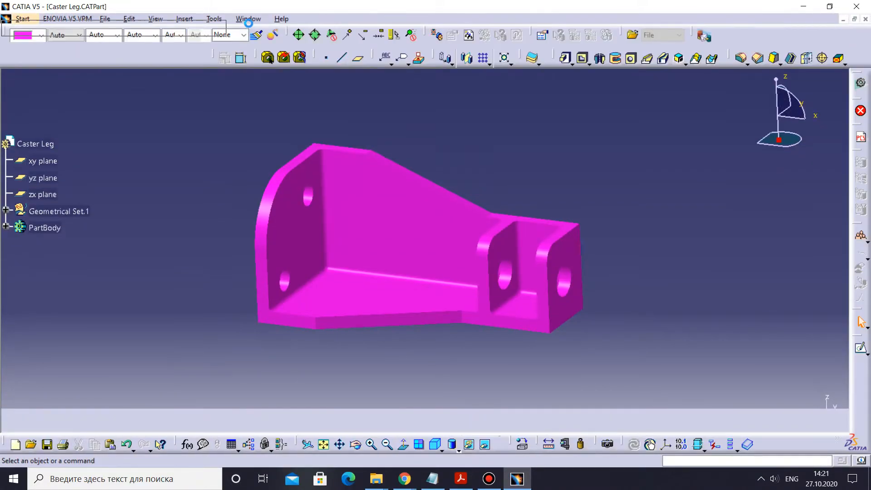
left_click(248, 19)
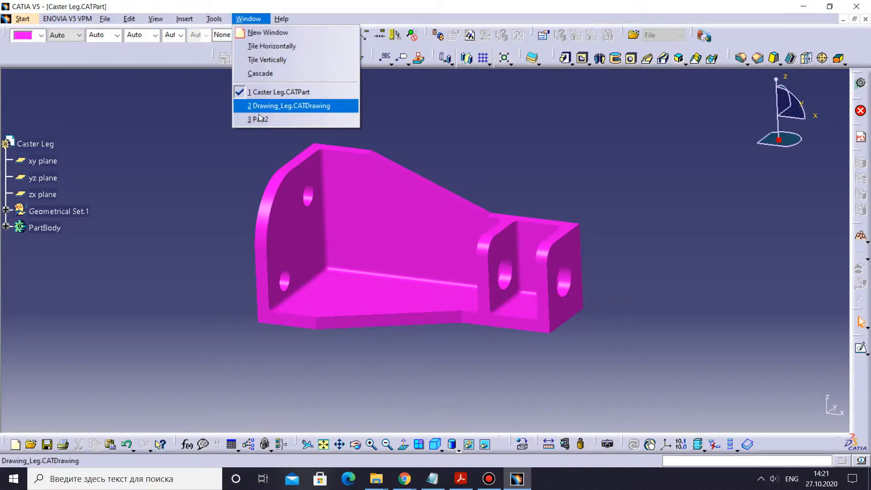
left_click(281, 119)
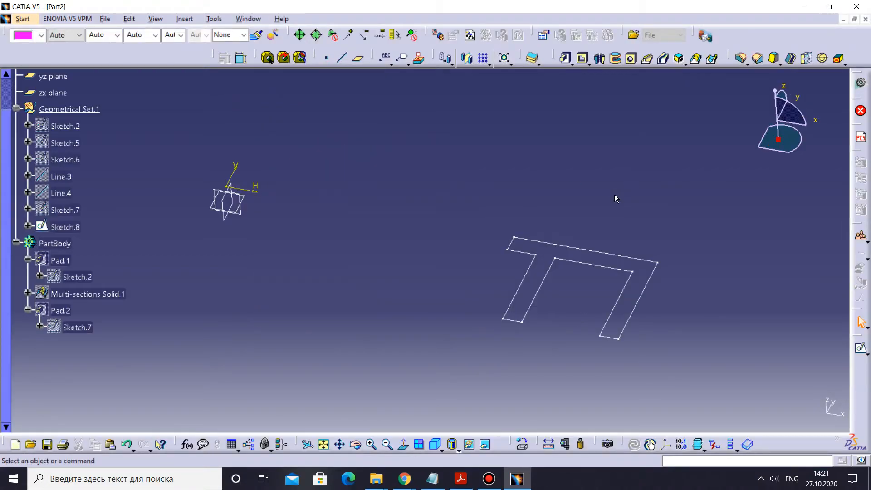
- Pad the right-hand wall profile of Sketch.8 to a length of 30 mm
left_click(565, 58)
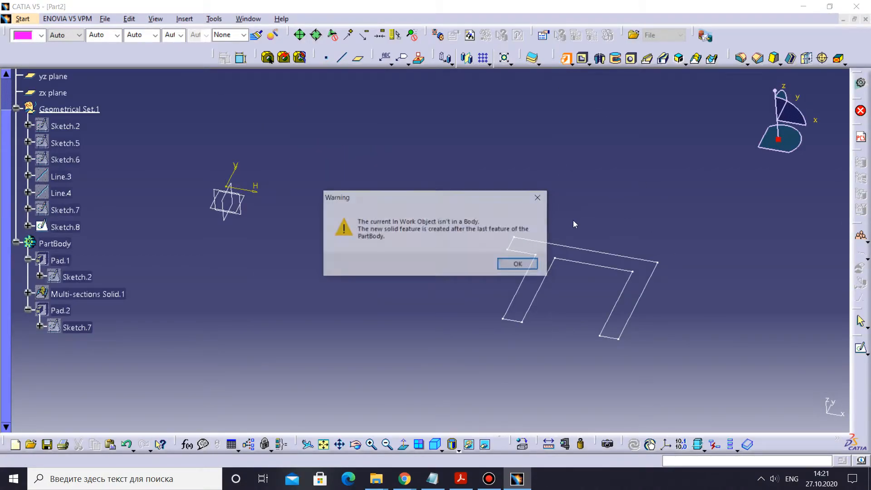
key("Return")
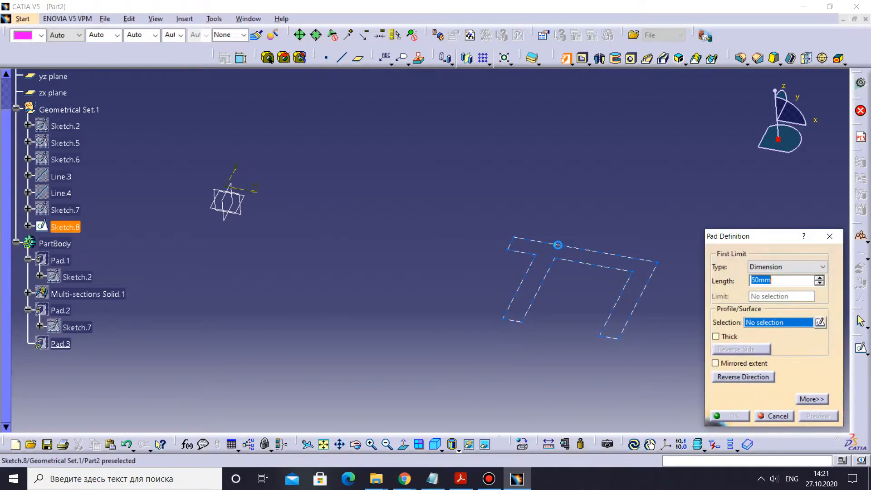
left_click(663, 267)
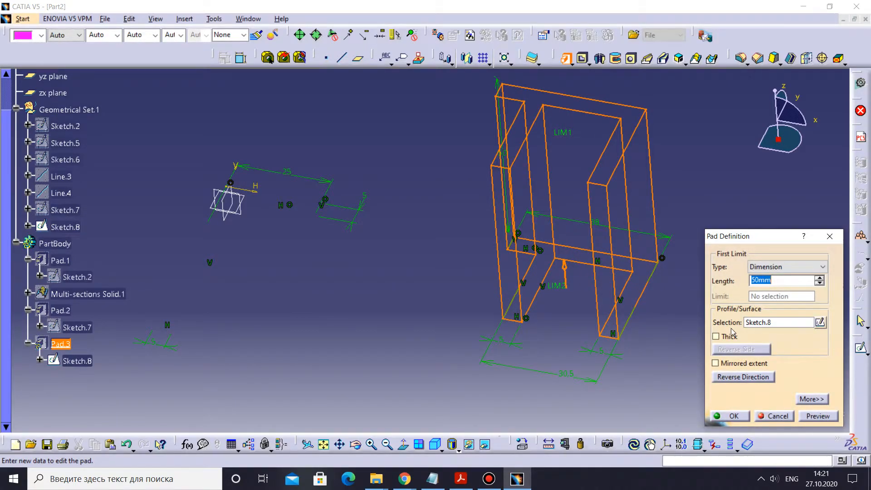
left_click(400, 244)
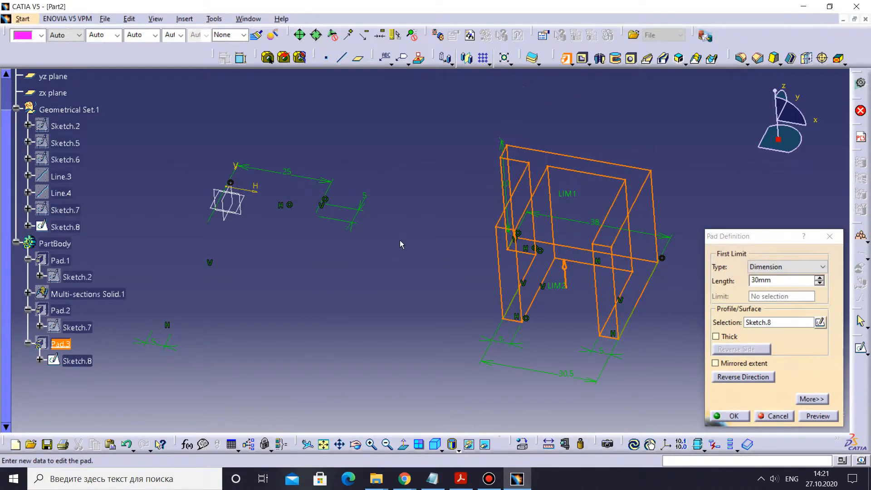
left_click(745, 418)
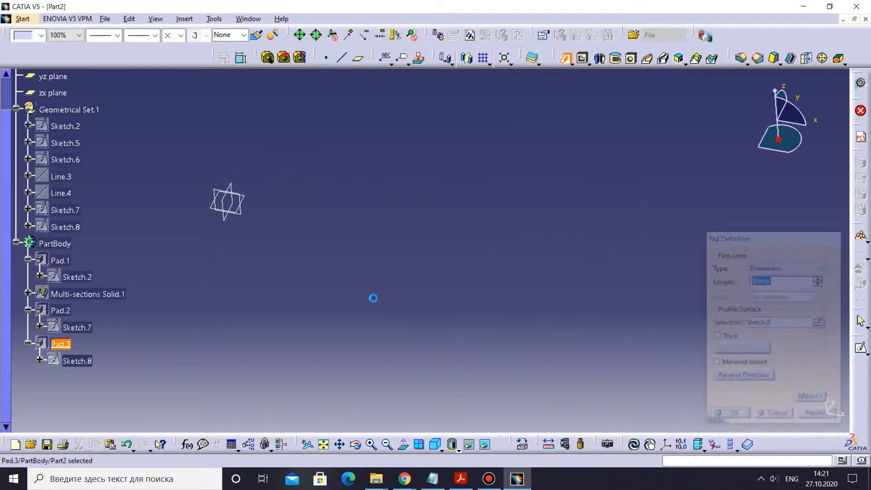
- Show the hidden part body through Pad.1 and make Geometrical Set.1 the work object
right_click(55, 275)
left_click(86, 63)
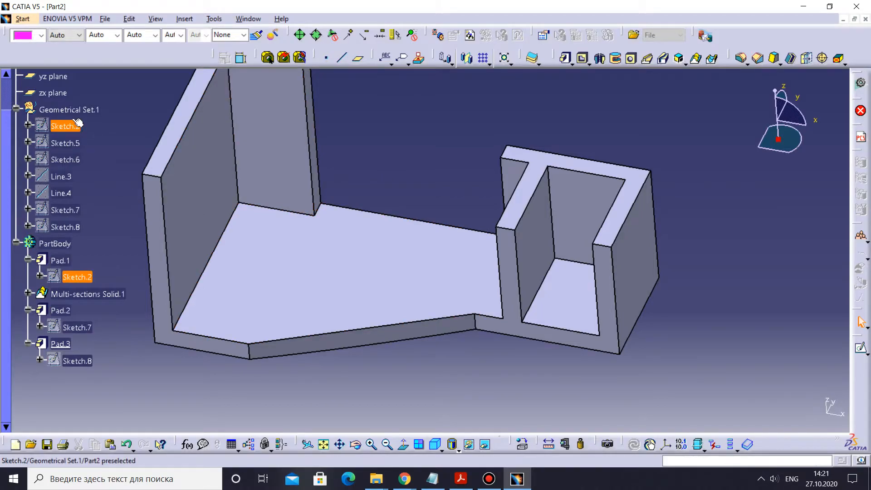
right_click(70, 111)
left_click(118, 195)
- Sketch on the narrow end face of Pad.2's rear wall, project the face outline into it, and exit the sketch
left_click(381, 142)
middle_click_drag(399, 160, 327, 243)
left_click(327, 244)
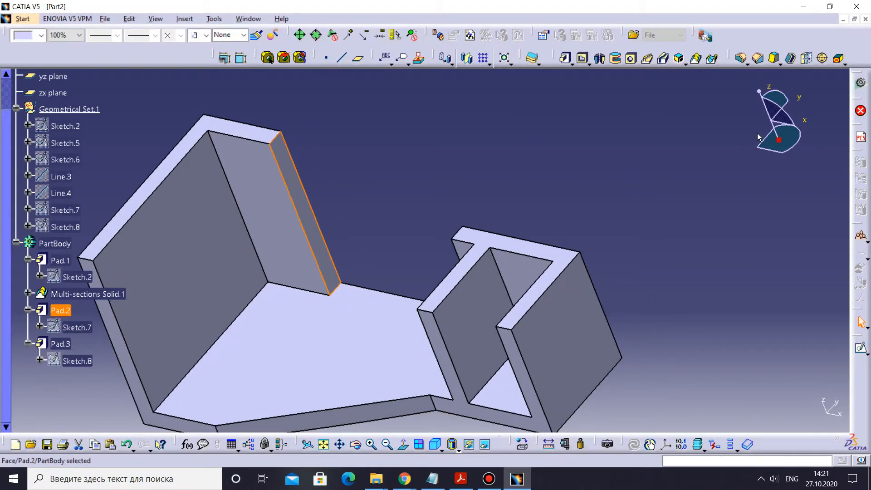
left_click(861, 347)
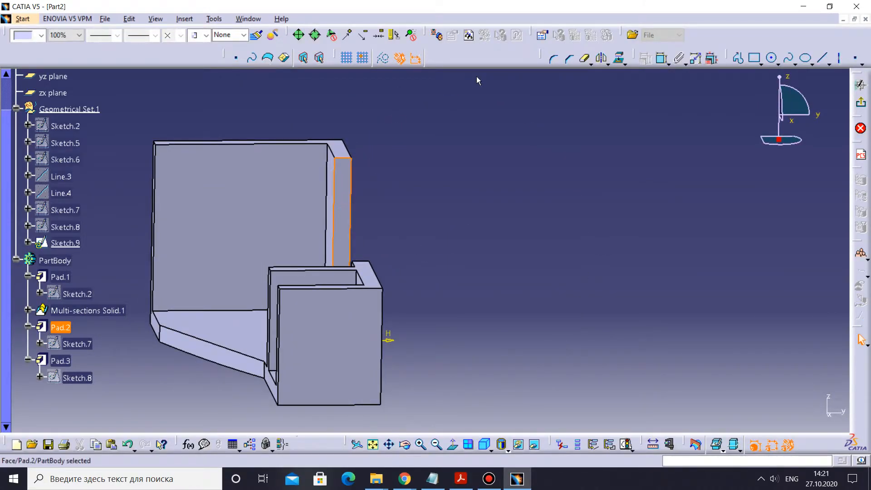
left_click(618, 59)
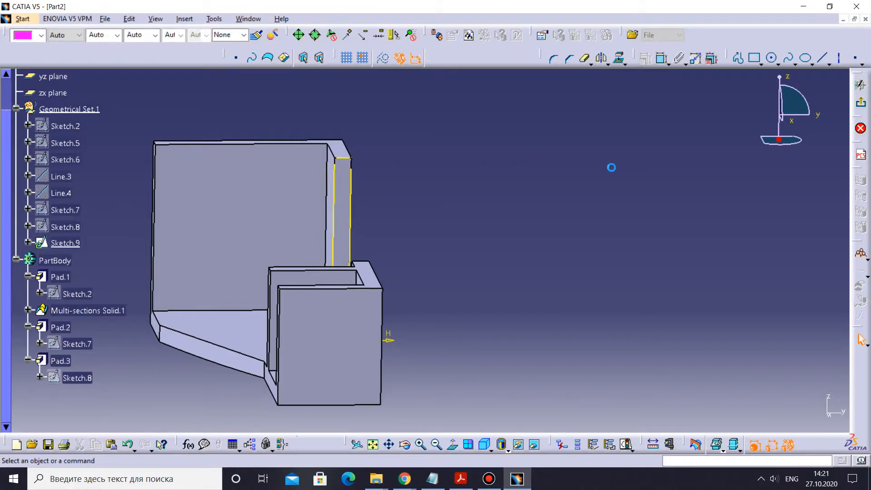
left_click(861, 104)
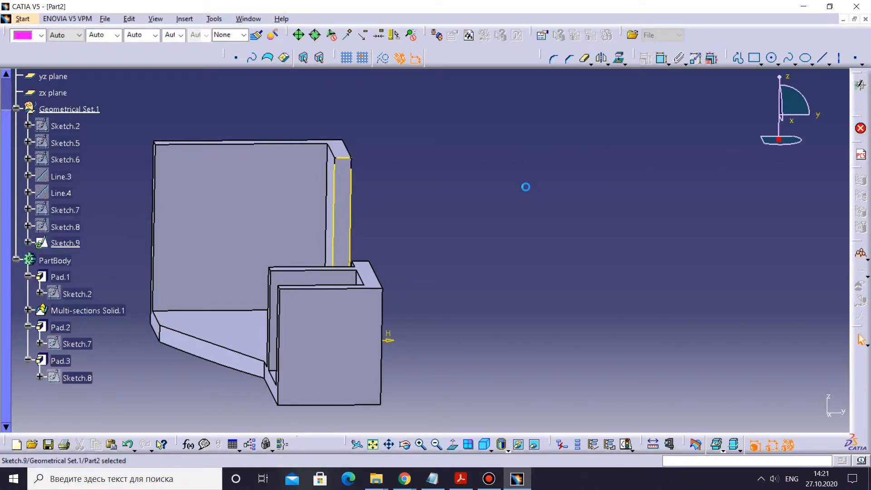
- Sketch on Pad.3's narrow rear-wall end face facing Pad.2, project the face outline, and exit the sketch
mouse_move(430, 231)
middle_mouse_down()
mouse_move(547, 233)
mouse_move(631, 247)
middle_mouse_up()
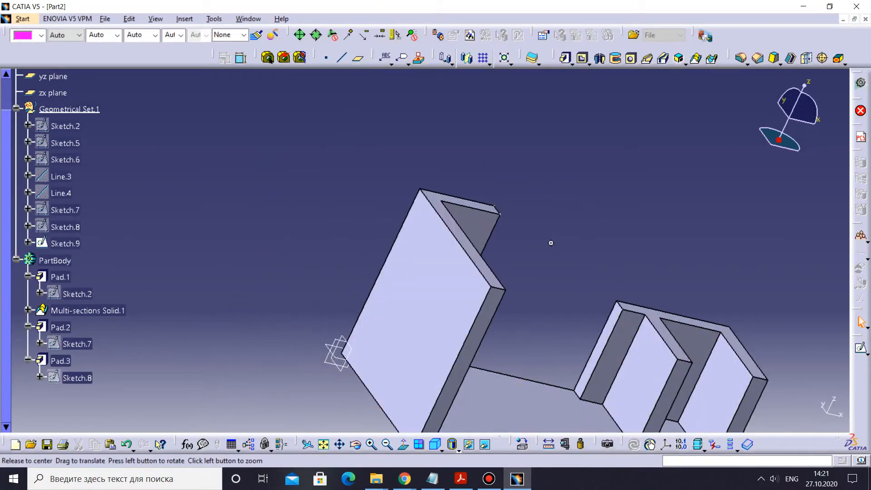
middle_click_drag(551, 243, 531, 250)
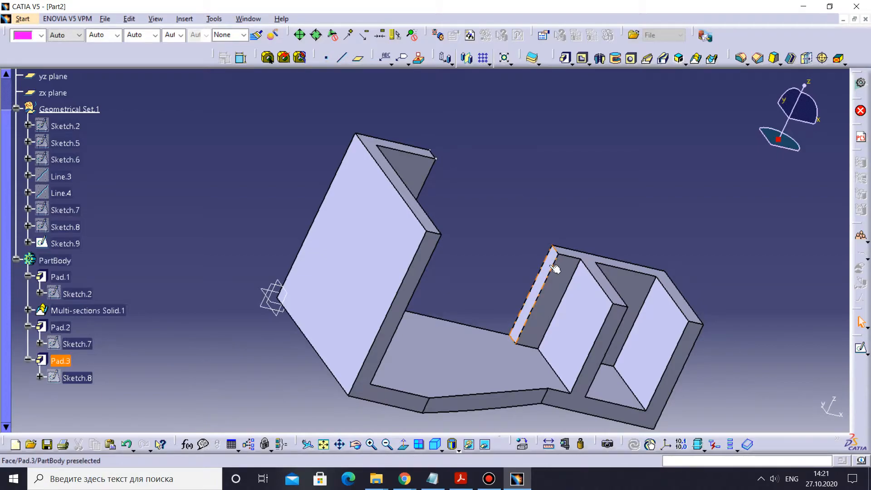
left_click(544, 263)
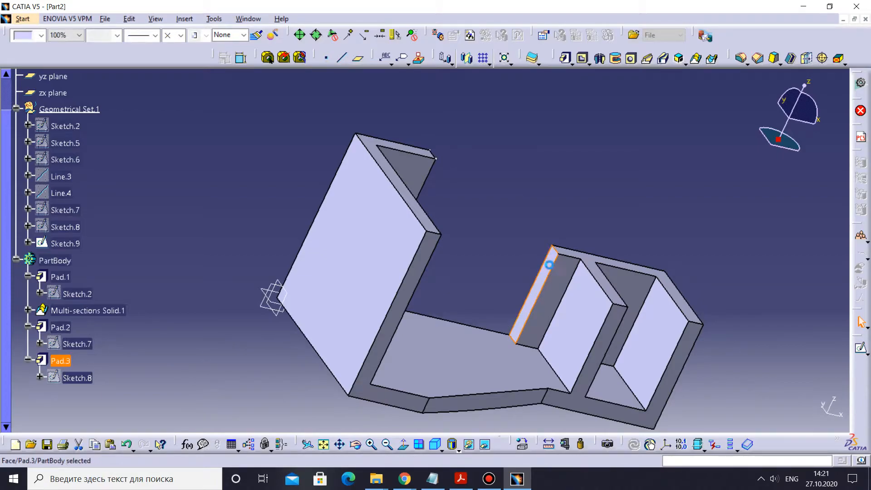
left_click(860, 351)
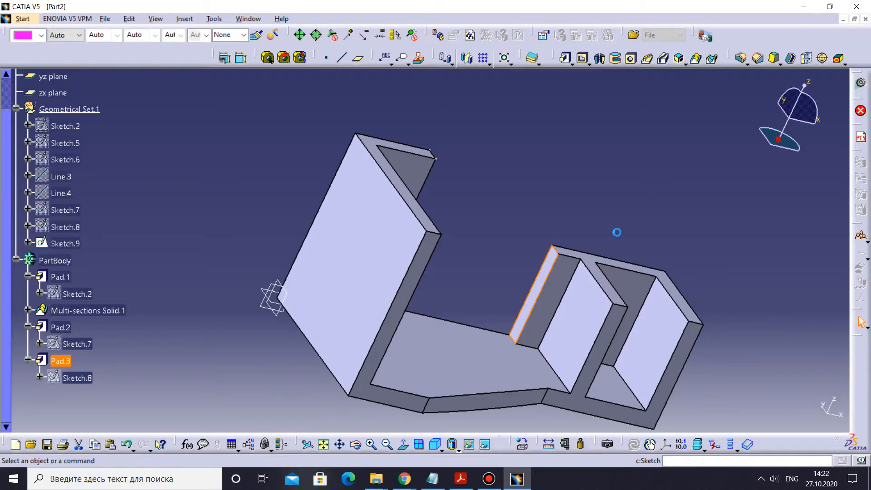
middle_click_drag(526, 136, 458, 263)
left_click(485, 236)
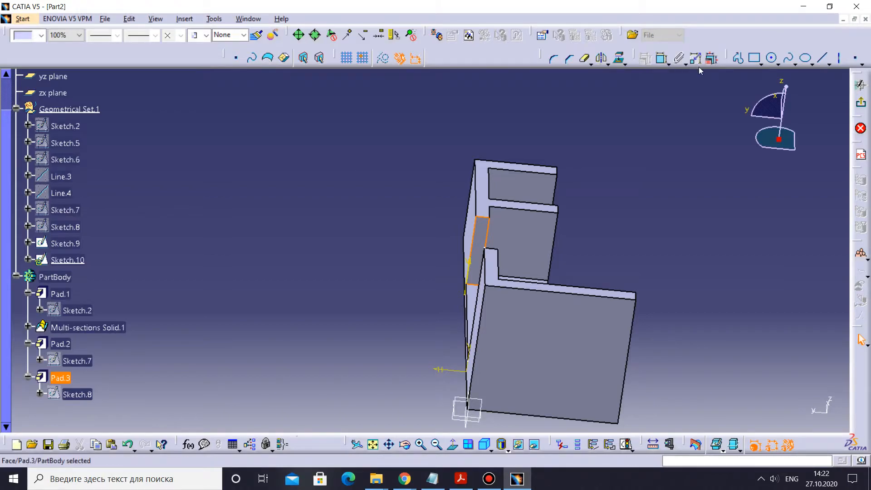
left_click(620, 59)
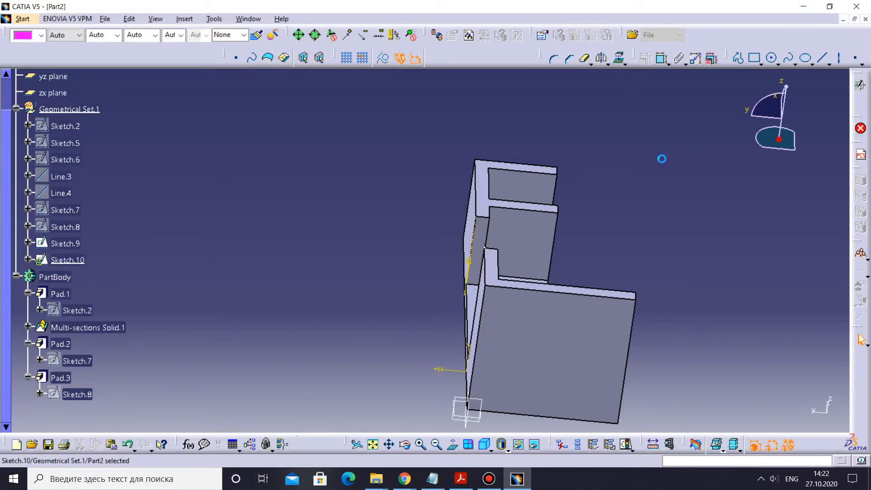
mouse_move(500, 205)
middle_mouse_down()
mouse_move(413, 208)
mouse_move(395, 234)
mouse_move(340, 214)
mouse_move(337, 159)
mouse_move(470, 162)
middle_mouse_up()
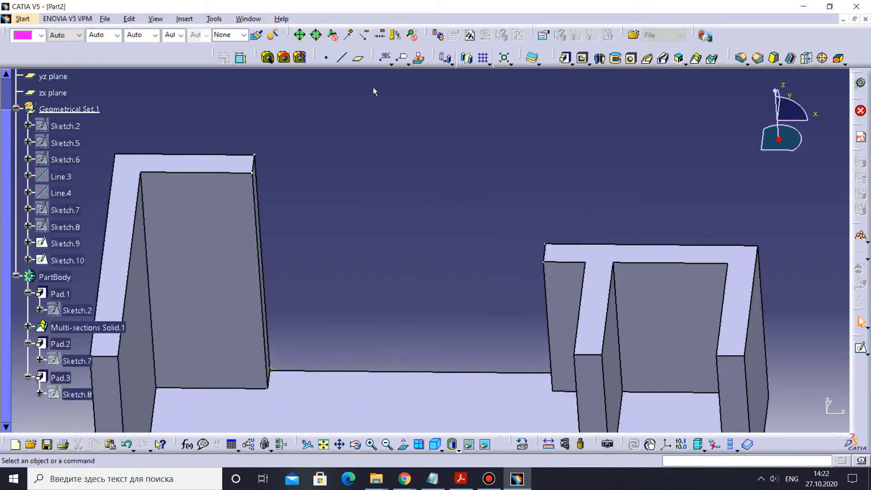
- Create a point-point line joining the upper outer corner of Sketch.9 to the matching corner of Sketch.10
left_click(340, 58)
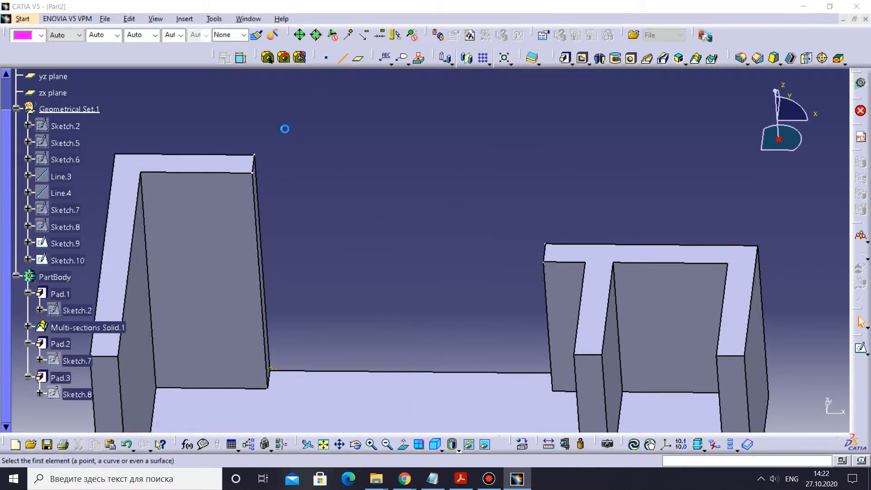
left_click(255, 155)
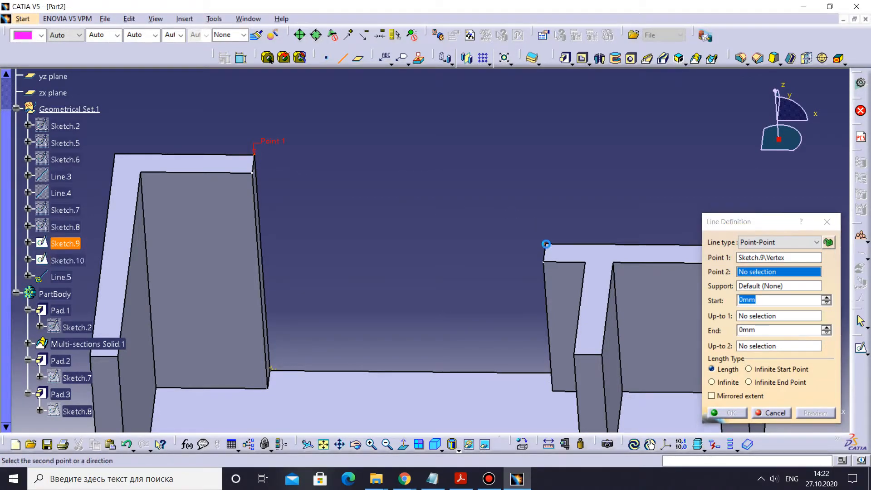
left_click(545, 242)
left_click(732, 413)
- Make PartBody the work object and tidy the expanded Pad.2 and Pad.3 branches in the specification tree
middle_click_drag(572, 156, 557, 238)
middle_click_drag(517, 178, 666, 174)
right_click(55, 294)
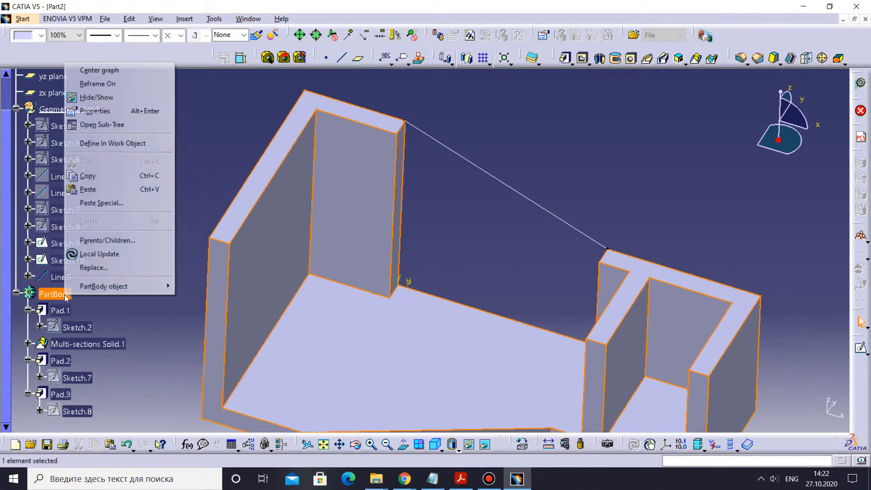
left_click(106, 144)
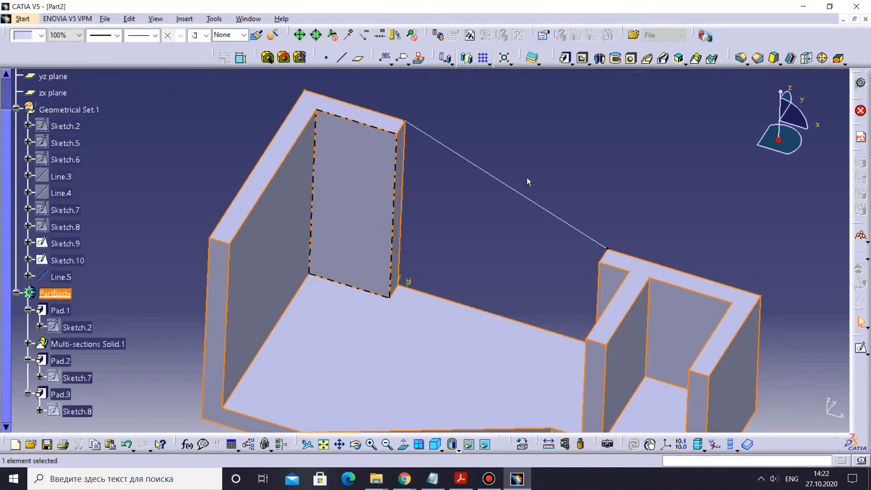
left_click(528, 181)
left_click(28, 361)
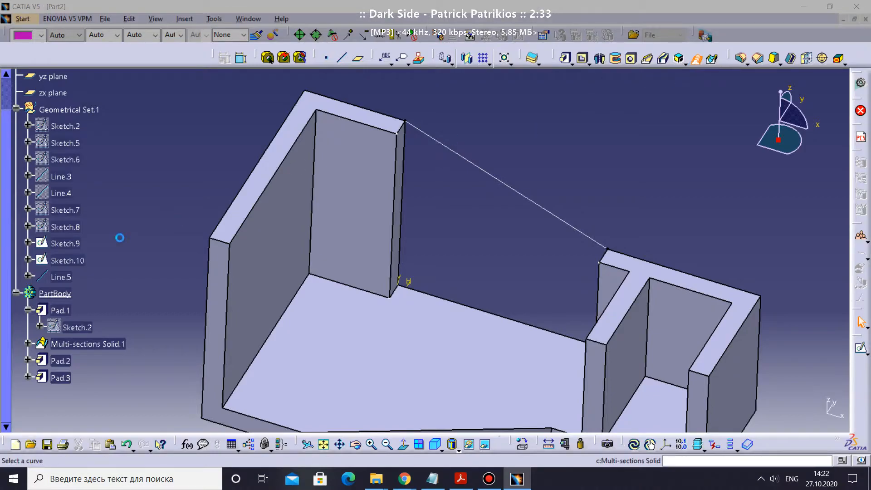
left_click(63, 244)
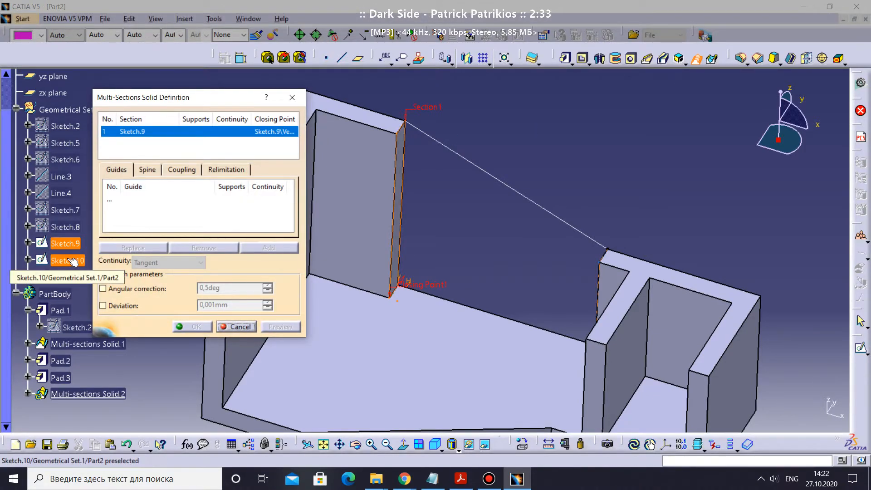
left_click(73, 261)
left_click(123, 200)
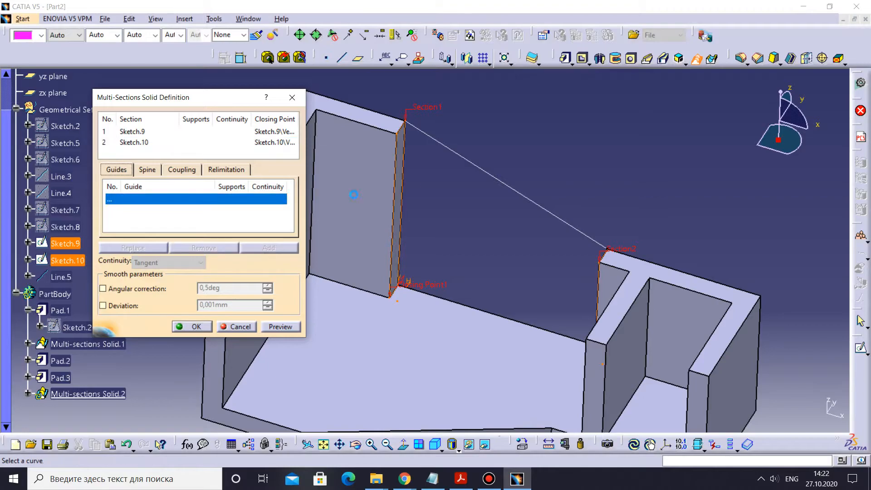
left_click(467, 161)
middle_click_drag(469, 263, 429, 244)
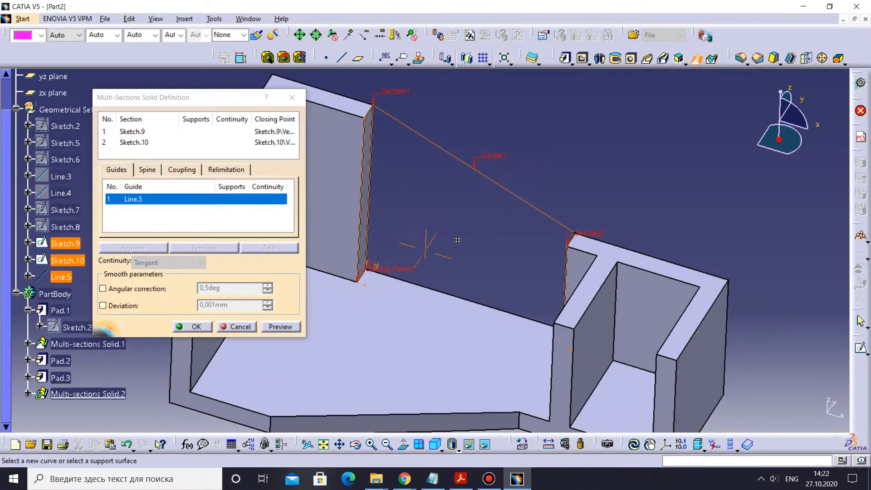
middle_click_drag(469, 273, 383, 264)
left_click(363, 250)
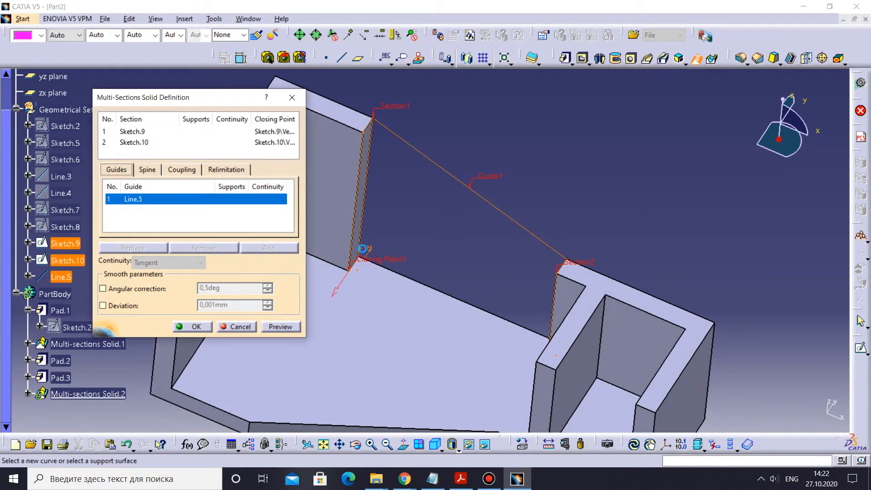
left_click(289, 325)
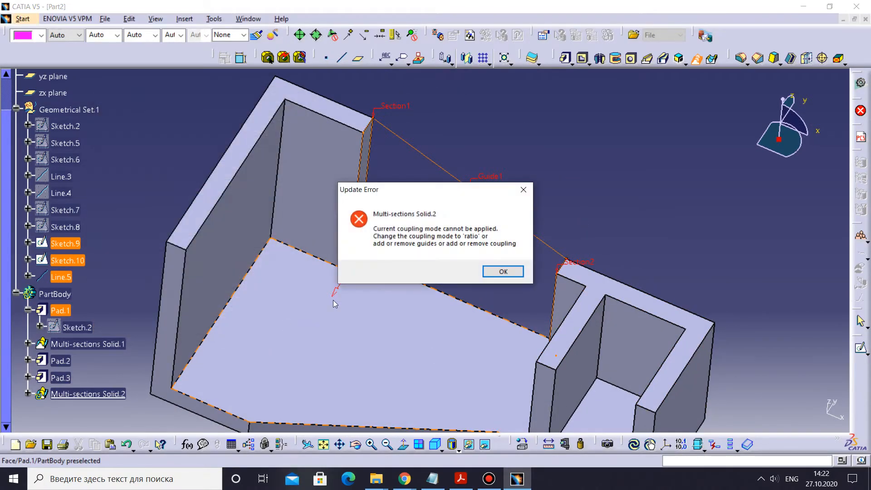
left_click(502, 271)
middle_click_drag(499, 268, 446, 208)
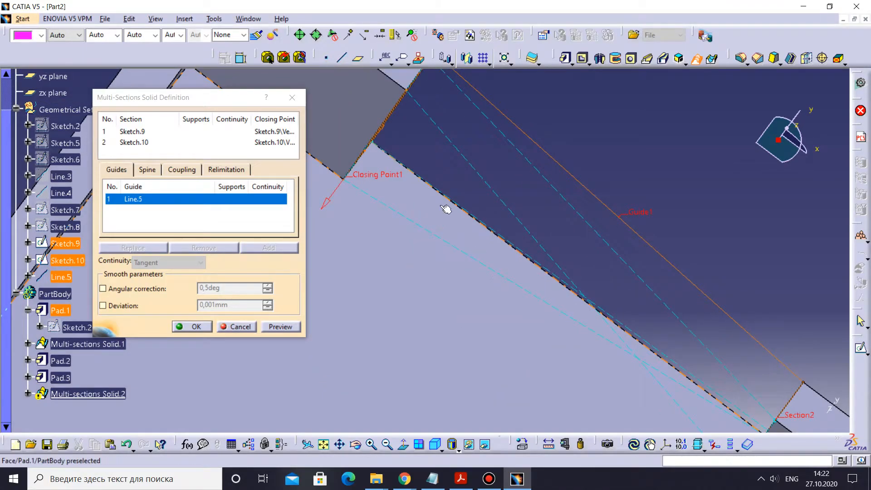
right_click(376, 177)
left_click(399, 241)
mouse_move(400, 241)
middle_mouse_down()
mouse_move(406, 178)
mouse_move(391, 159)
middle_mouse_up()
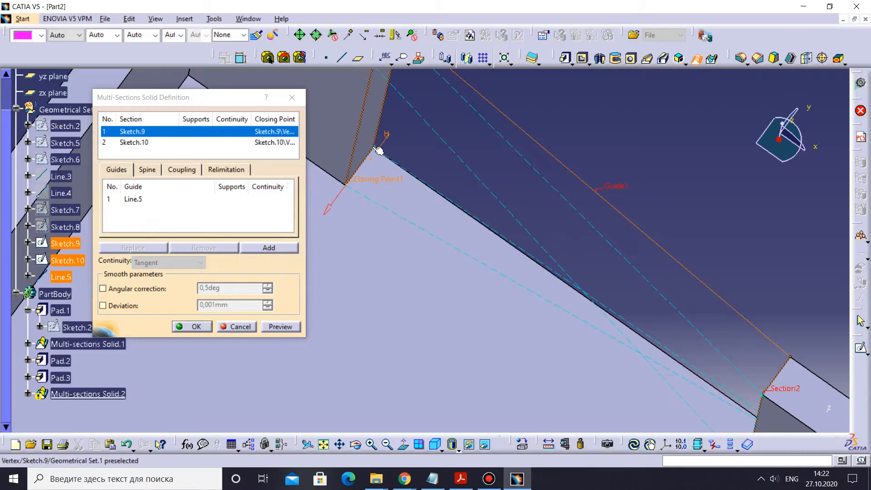
left_click(378, 149)
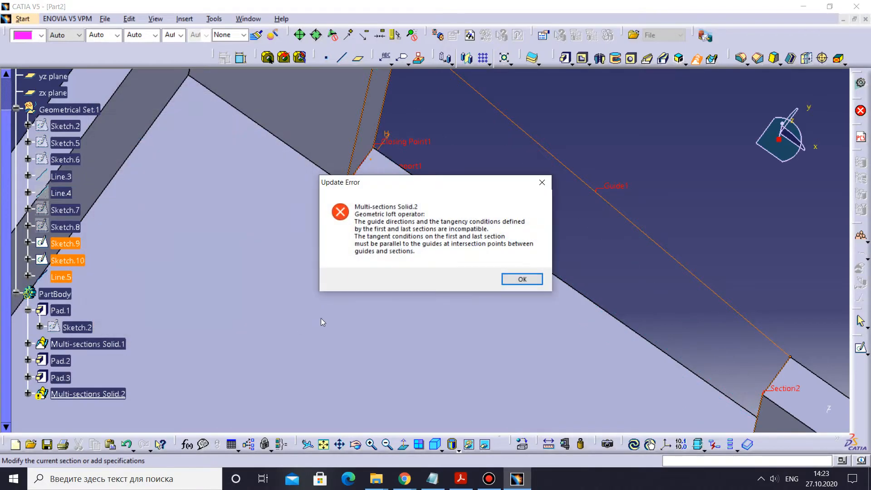
left_click(522, 279)
middle_click_drag(605, 202, 542, 257)
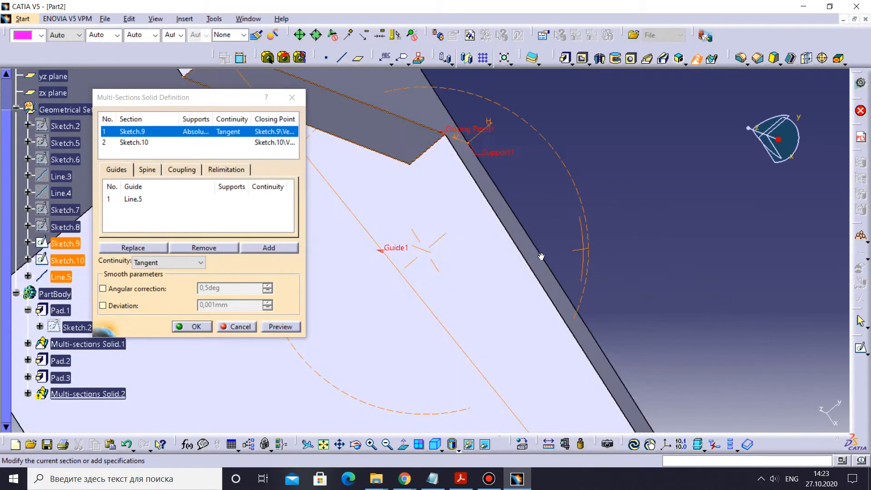
middle_click_drag(536, 178, 508, 173)
middle_click_drag(449, 182, 443, 246)
left_click(286, 329)
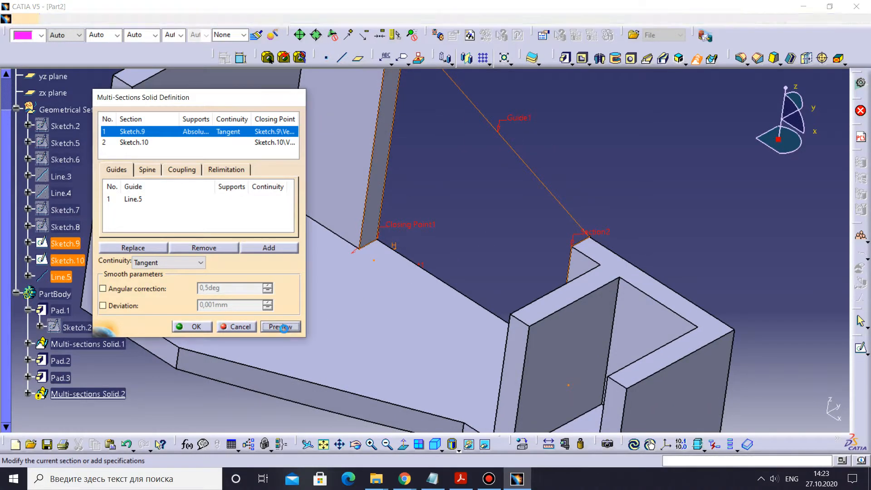
left_click(522, 279)
middle_click_drag(443, 214, 311, 315)
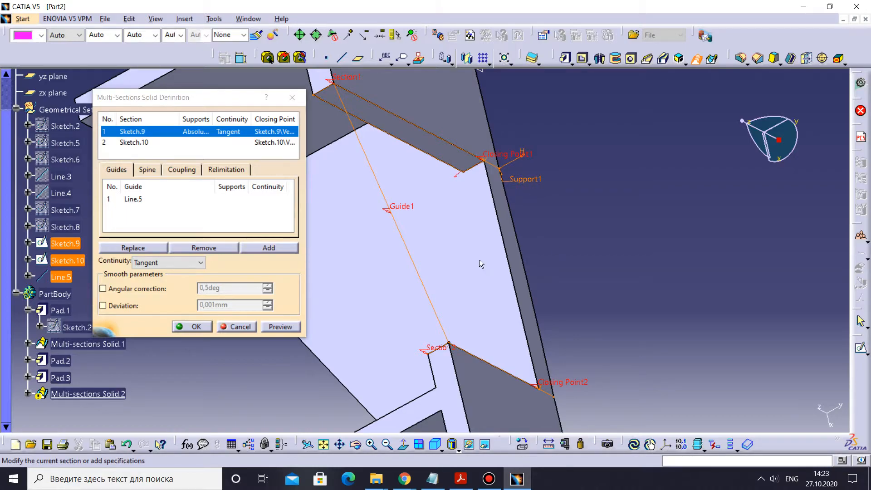
left_click(286, 326)
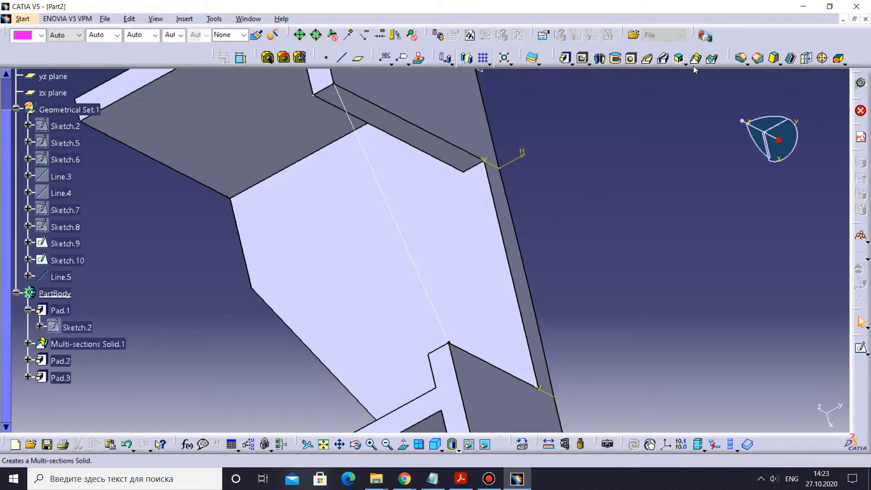
- Start a Multi-sections Solid with Sketch.9 and Sketch.10 as sections and Line.5 as the guide
left_click(696, 58)
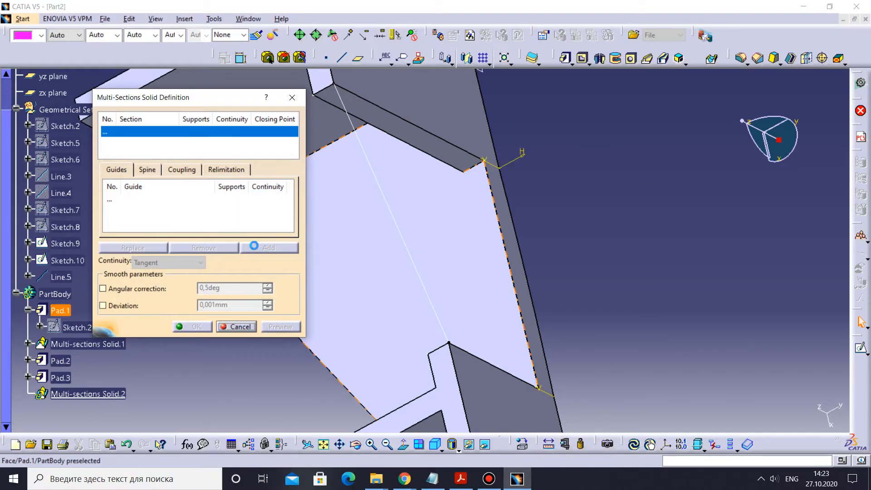
left_click(75, 247)
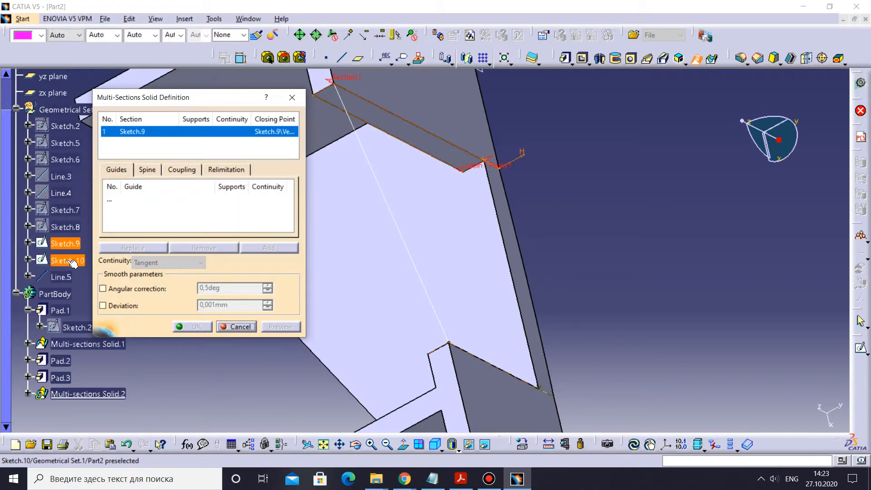
left_click(72, 262)
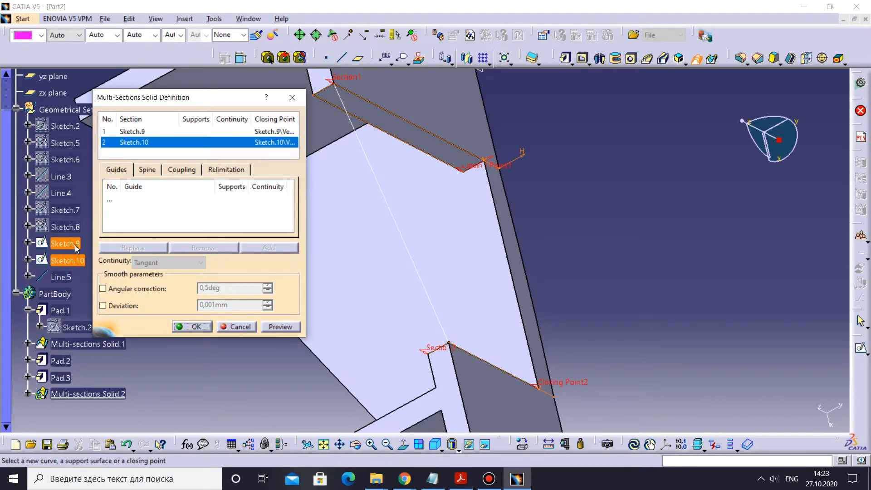
left_click(110, 200)
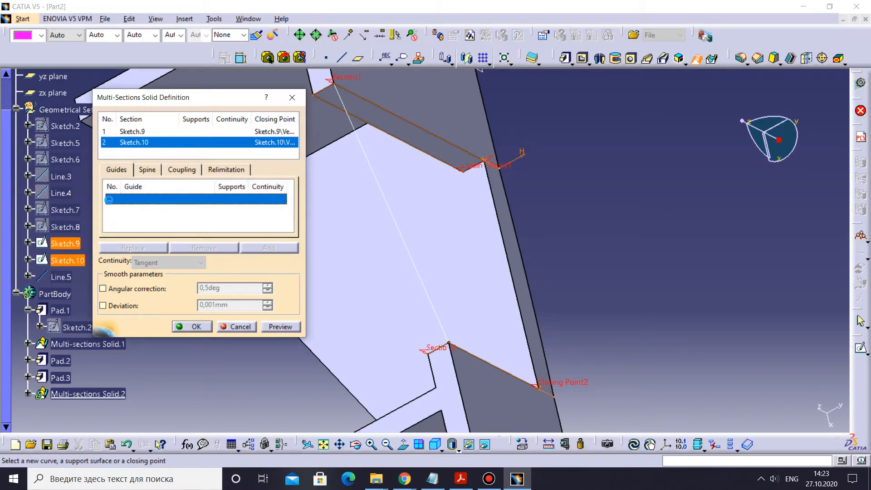
left_click(370, 157)
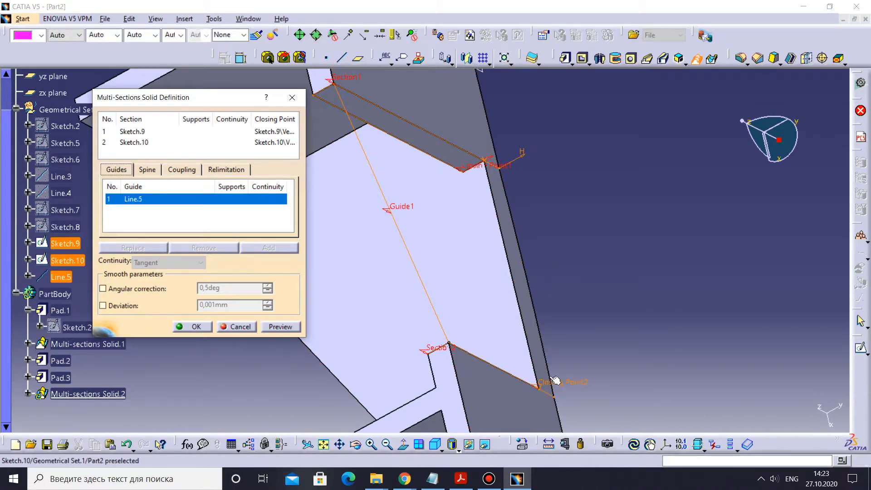
- Replace Sketch.10's closing point with its lower inner corner to match Sketch.9, and create the multi-sections solid
middle_click_drag(641, 266, 437, 155)
right_click(436, 155)
left_click(463, 223)
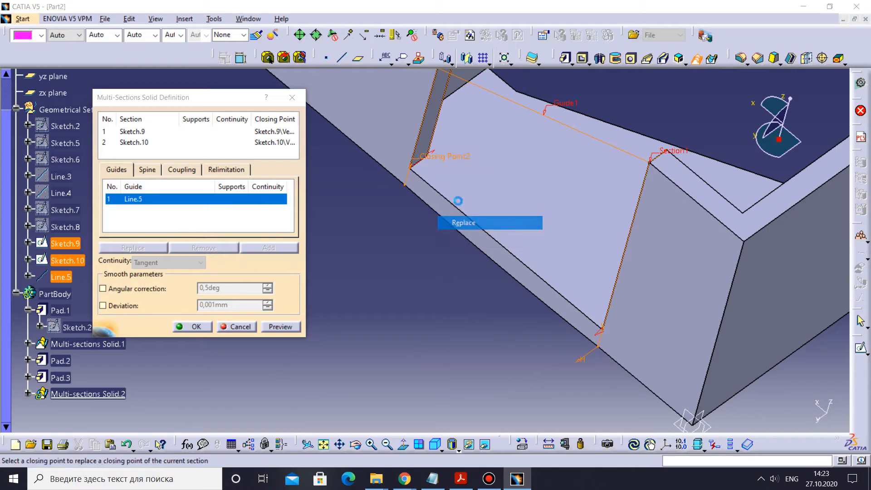
left_click(429, 161)
mouse_move(440, 179)
middle_mouse_down()
mouse_move(444, 233)
mouse_move(437, 164)
mouse_move(459, 156)
mouse_move(438, 189)
middle_mouse_up()
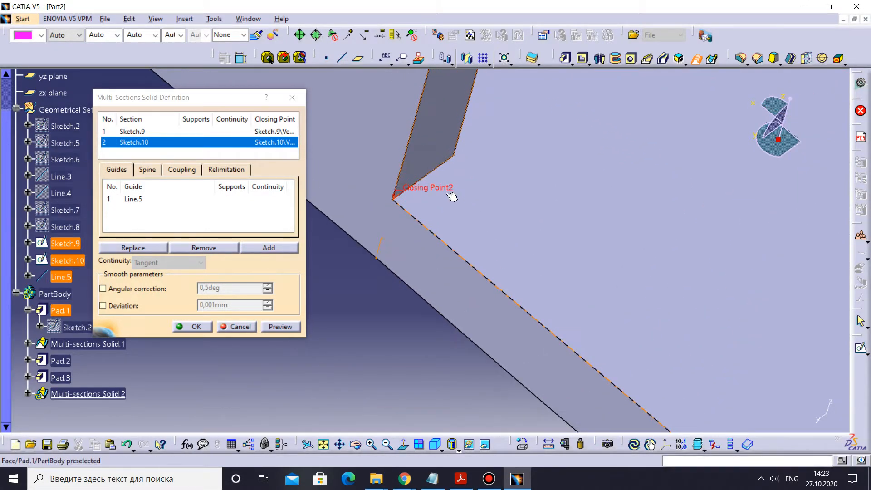
right_click(437, 189)
left_click(466, 256)
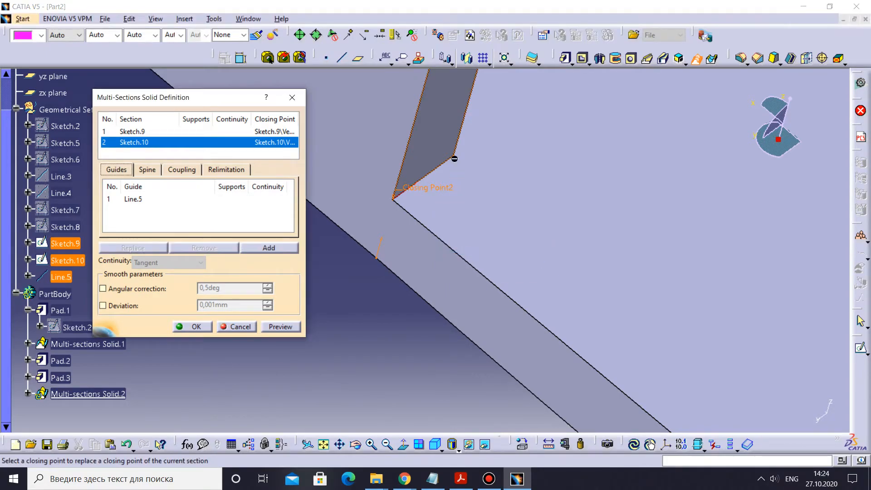
left_click(460, 160)
middle_click_drag(502, 194, 590, 287)
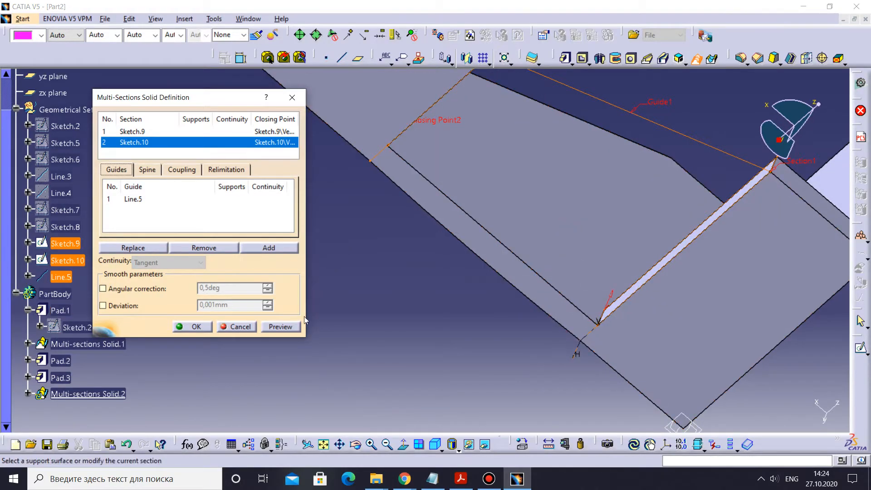
middle_click_drag(483, 262, 397, 314)
left_click(201, 326)
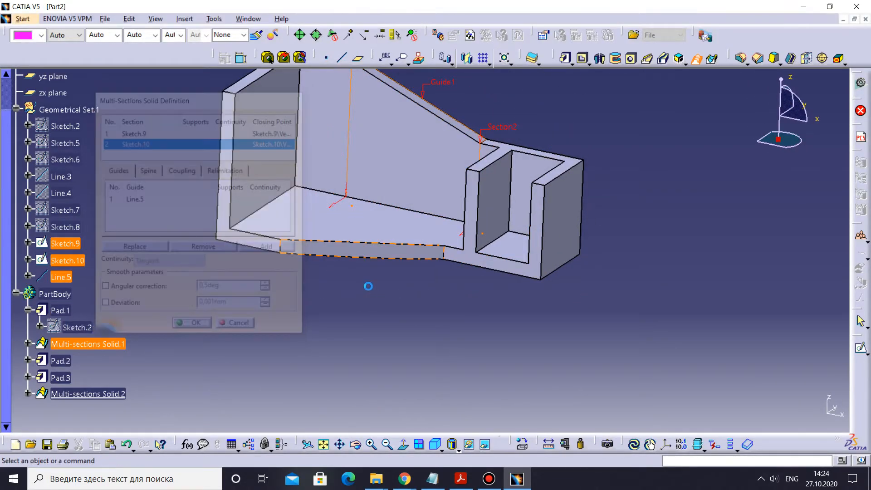
- Hide Sketch.9, Sketch.10 and Line.5 used for the rear-wall transition
middle_click_drag(353, 238, 359, 282)
middle_click_drag(447, 226, 568, 289)
left_click(607, 320)
right_click(605, 320)
- Round the upper front edge of Pad.2's tall side wall with a 25 mm edge fillet
middle_click_drag(608, 319, 466, 253)
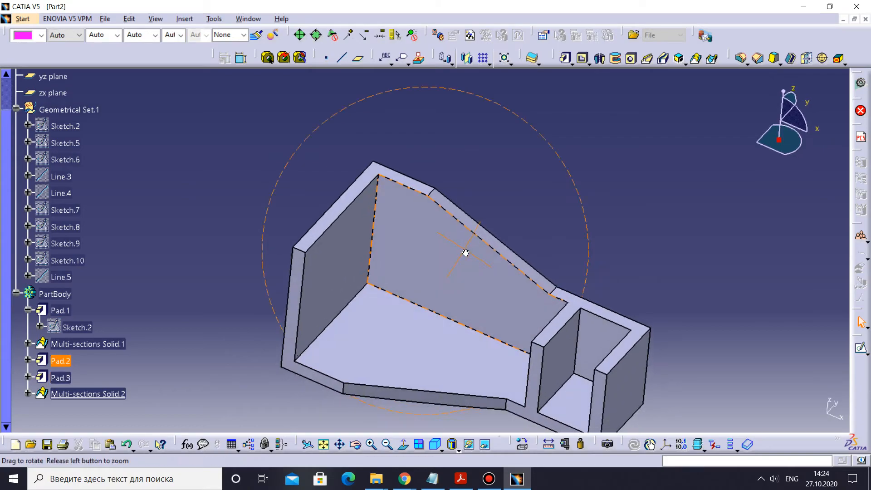
middle_click_drag(336, 259, 328, 235)
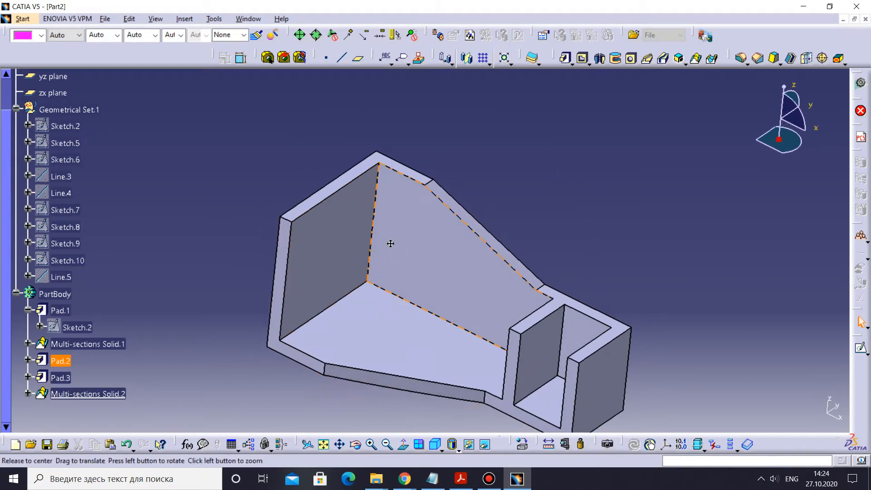
middle_click_drag(390, 243, 408, 225)
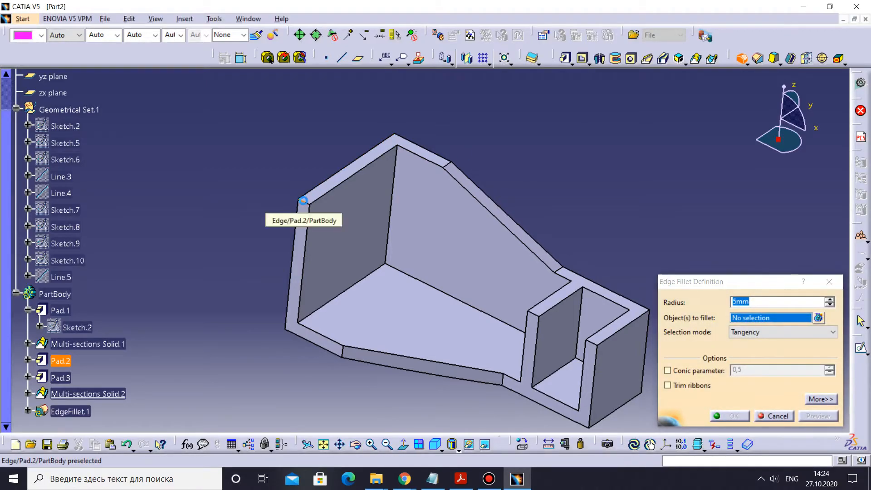
left_click(302, 200)
type("25")
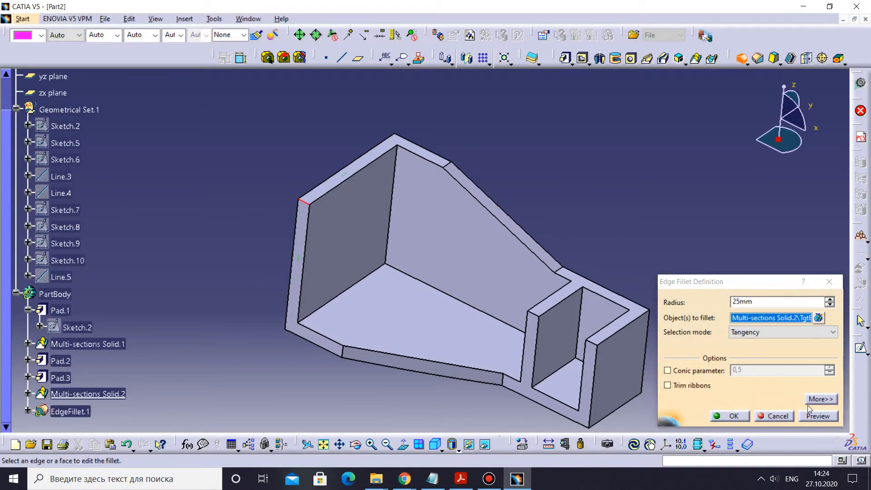
left_click(731, 416)
- Apply a 7 mm edge fillet to the upper front edges of Pad.3's two parallel walls
middle_click_drag(627, 268, 585, 235)
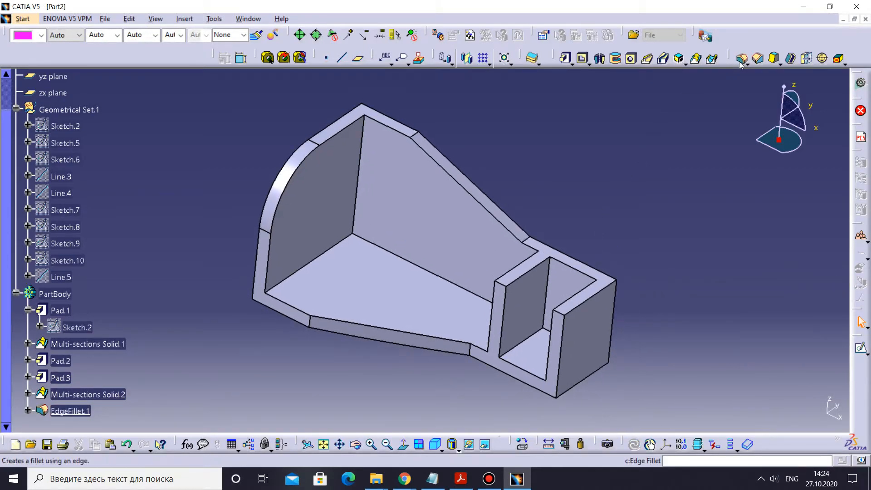
left_click(550, 309)
left_click(566, 313)
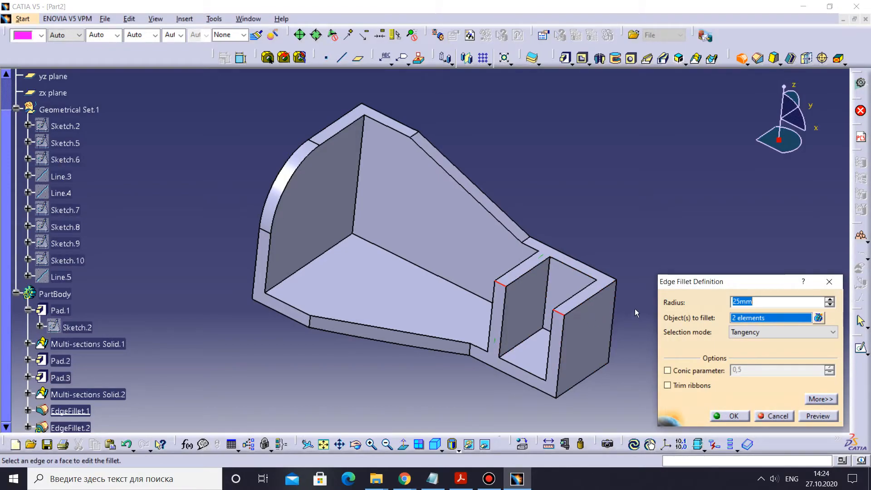
type("7.")
left_click(619, 215)
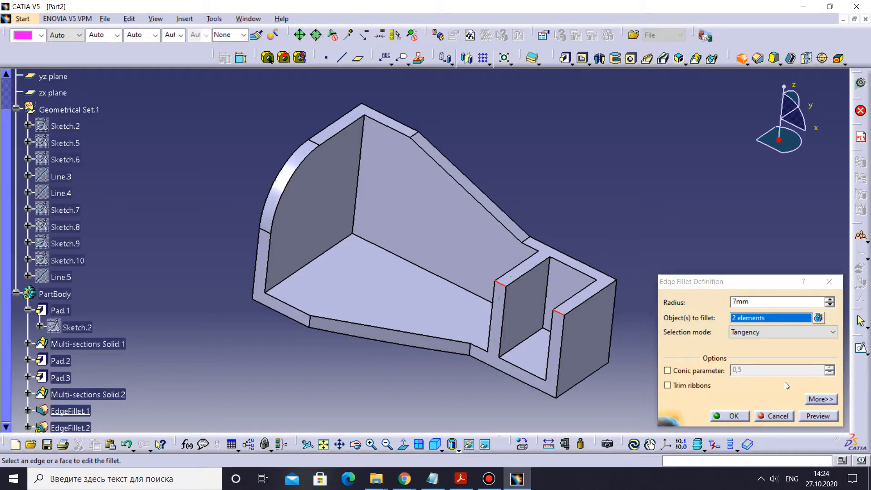
left_click(817, 416)
left_click(740, 419)
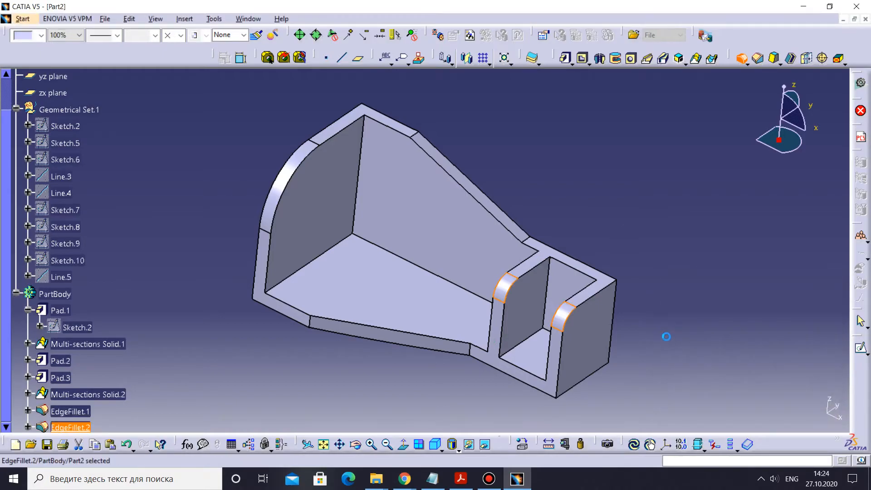
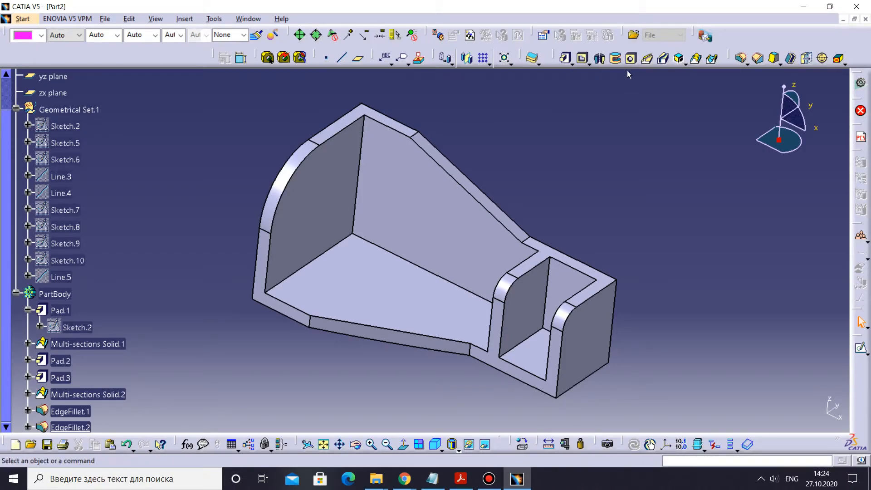
- Start an edge fillet with the five inner corner edges of the large compartment, along its walls and floor, selected
left_click(742, 58)
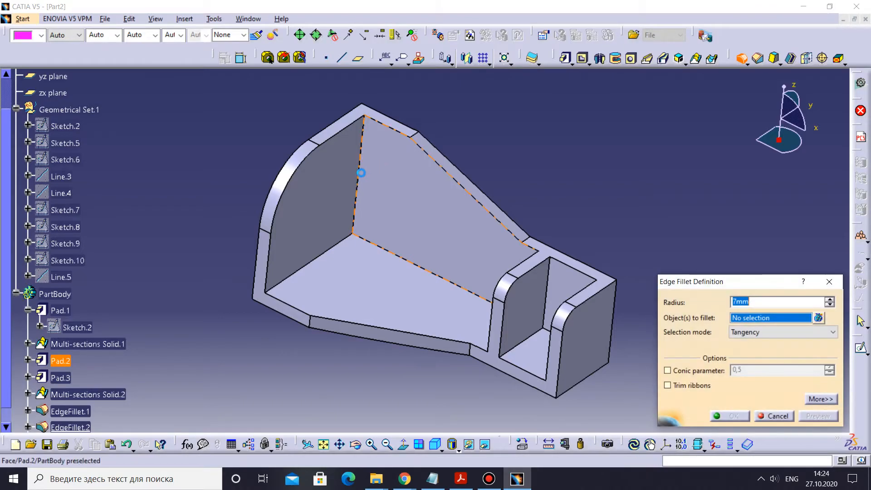
left_click(361, 179)
left_click(342, 248)
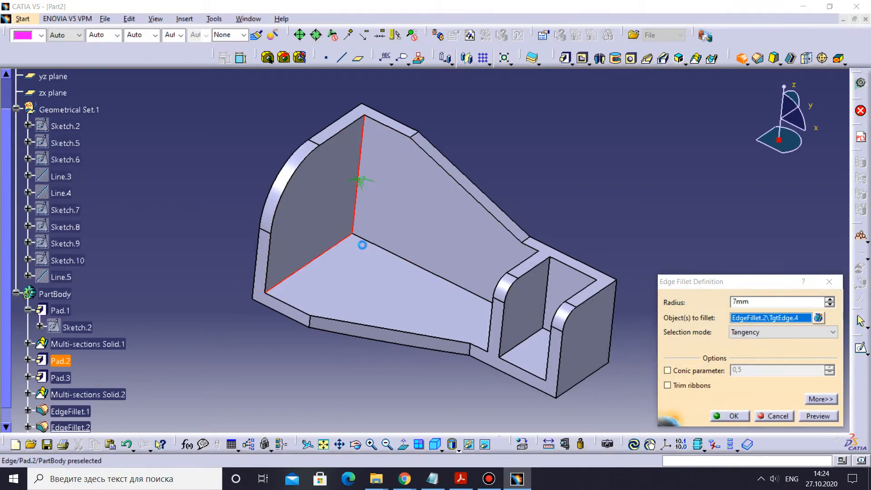
middle_click_drag(443, 325, 579, 303)
left_click(580, 302)
left_click(574, 264)
left_click(579, 280)
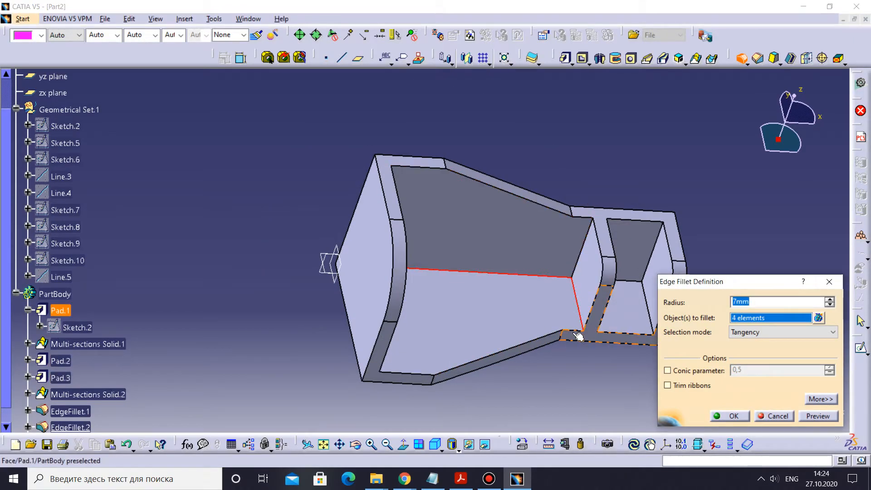
left_click(585, 258)
- Add the small pocket's five inner corner edges to the selection and apply the edge fillet with a 2 mm radius
middle_click_drag(593, 329, 527, 290)
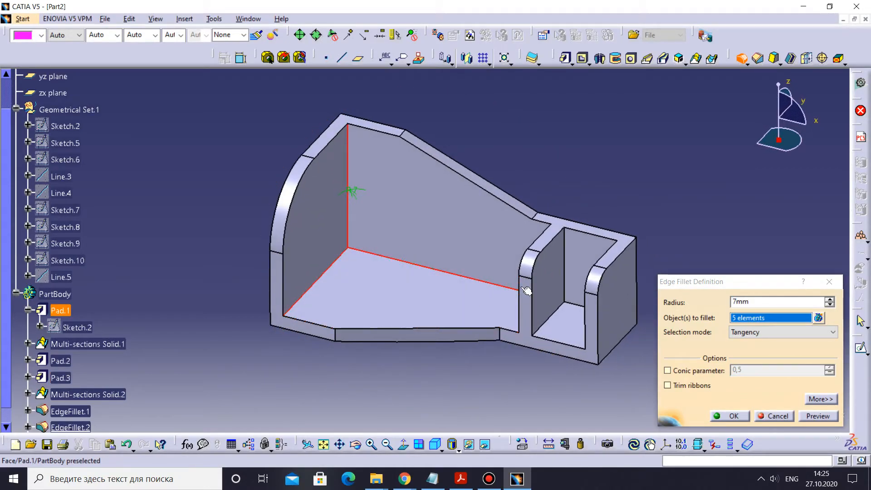
left_click(570, 273)
left_click(574, 306)
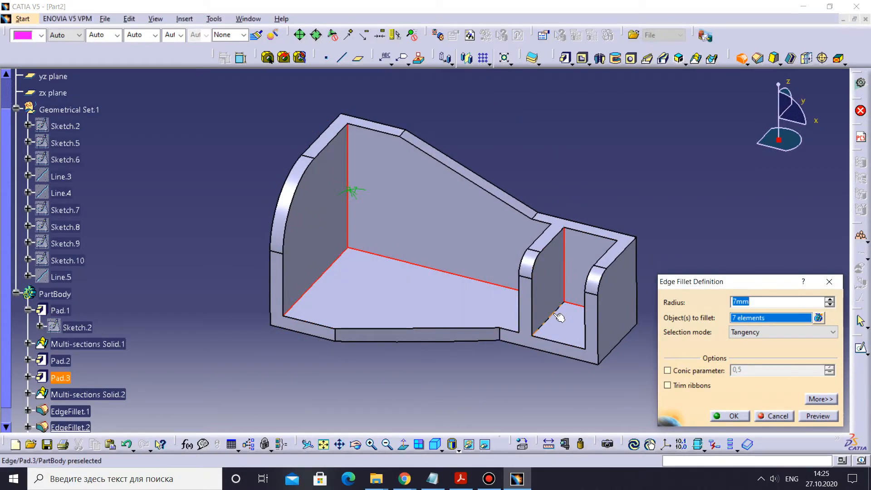
left_click(557, 315)
middle_click_drag(526, 340, 595, 352)
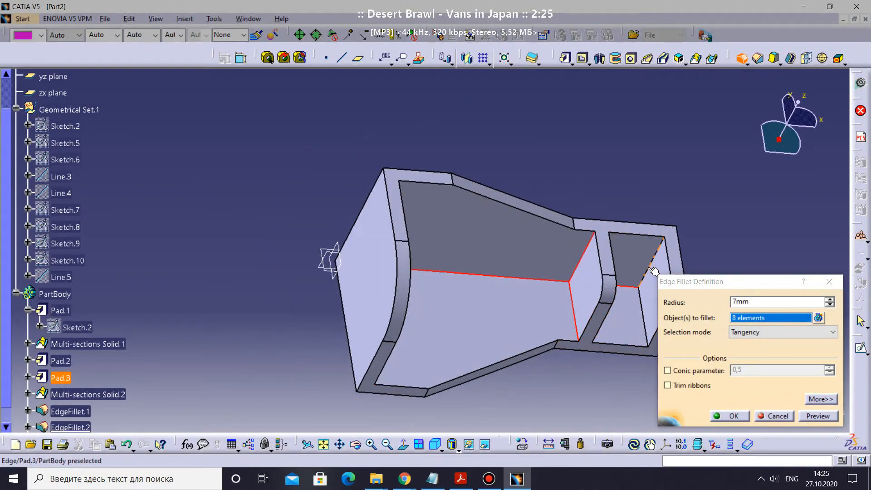
left_click(653, 270)
left_click(645, 307)
type("2")
left_click(811, 414)
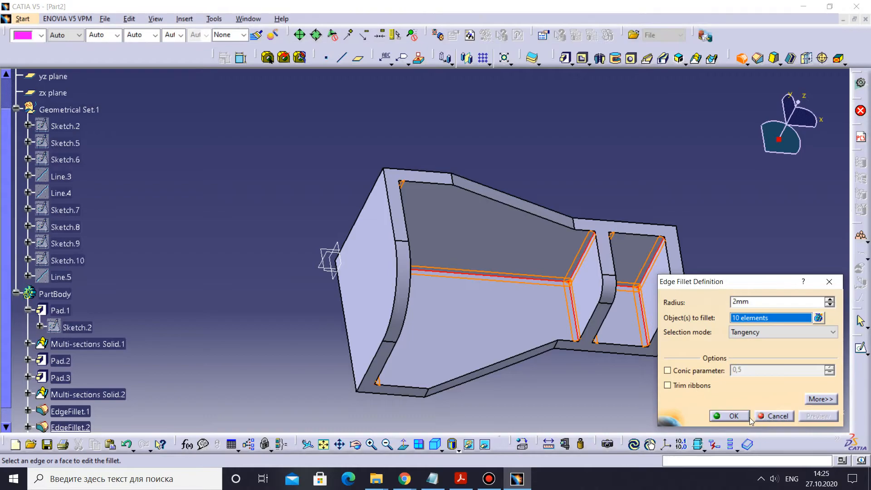
left_click(734, 416)
middle_click_drag(724, 245, 476, 318)
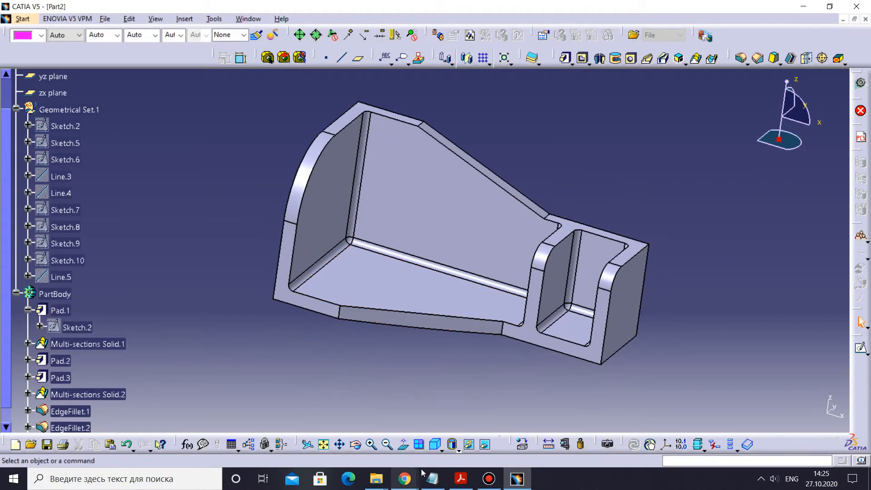
- Examine the hole position dimensions in Auxiliary view A of Drawing_Leg.CATDrawing, and return to Part2
left_click(253, 20)
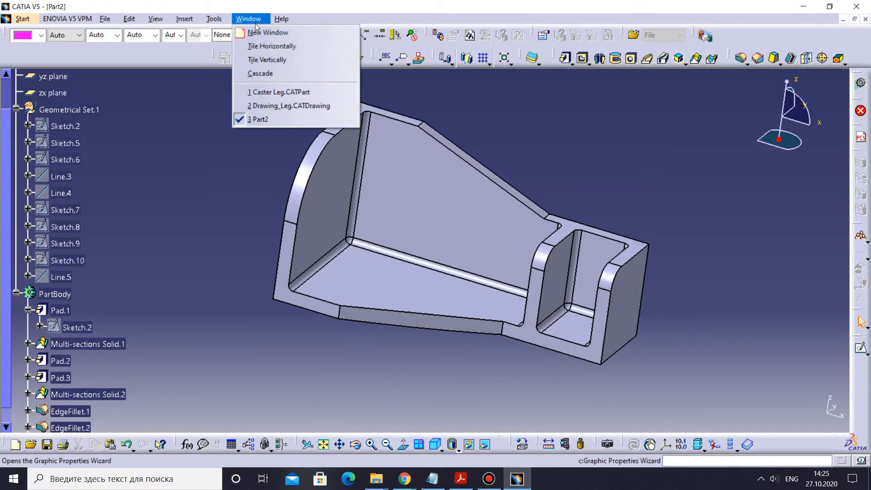
left_click(264, 100)
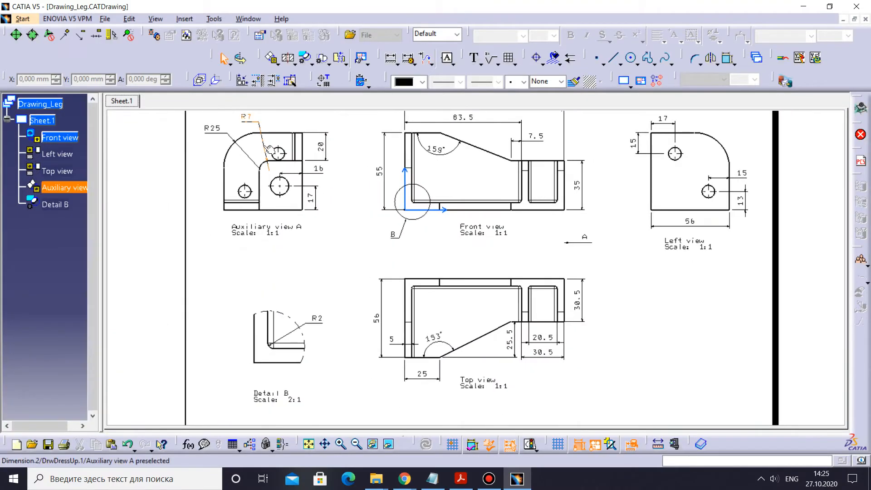
mouse_move(257, 136)
middle_mouse_down()
mouse_move(330, 173)
mouse_move(311, 143)
mouse_move(487, 259)
mouse_move(459, 223)
middle_mouse_up()
middle_click_drag(470, 330, 479, 227)
middle_click_drag(481, 280, 411, 293)
middle_click_drag(411, 260, 448, 321)
mouse_move(403, 299)
middle_mouse_down("ctrl")
mouse_move(385, 227)
mouse_move(484, 226)
middle_mouse_up("ctrl")
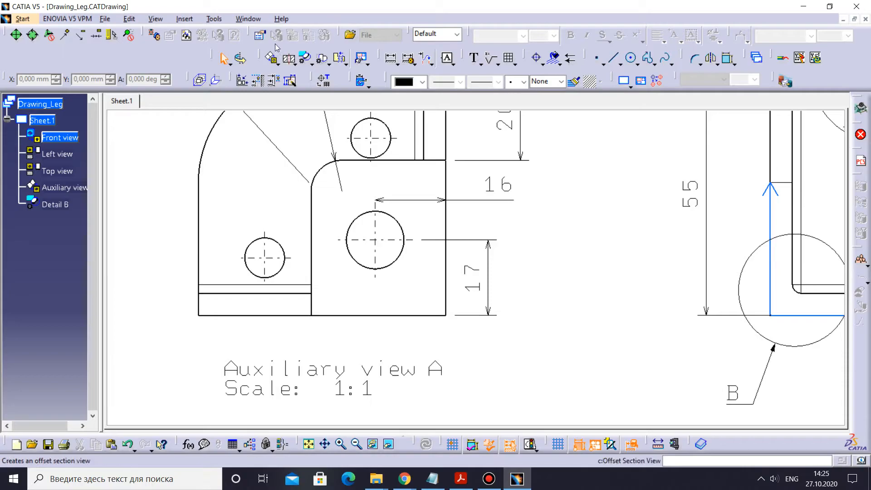
left_click(247, 20)
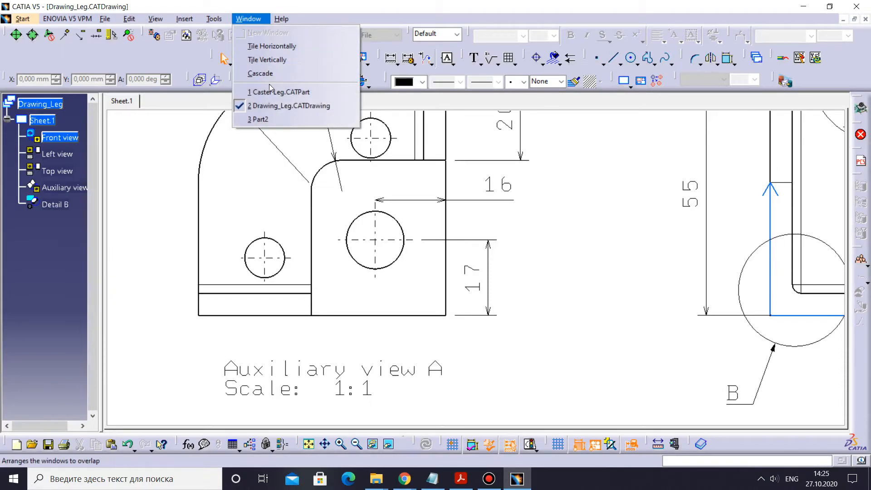
left_click(259, 118)
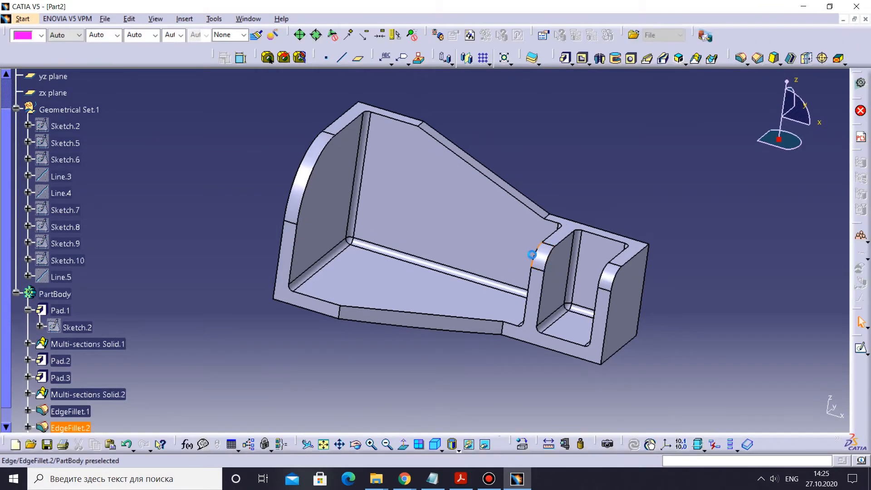
- Start a hole on the outer end face beside the small pocket and open its positioning sketch
middle_click_drag(524, 247, 518, 262)
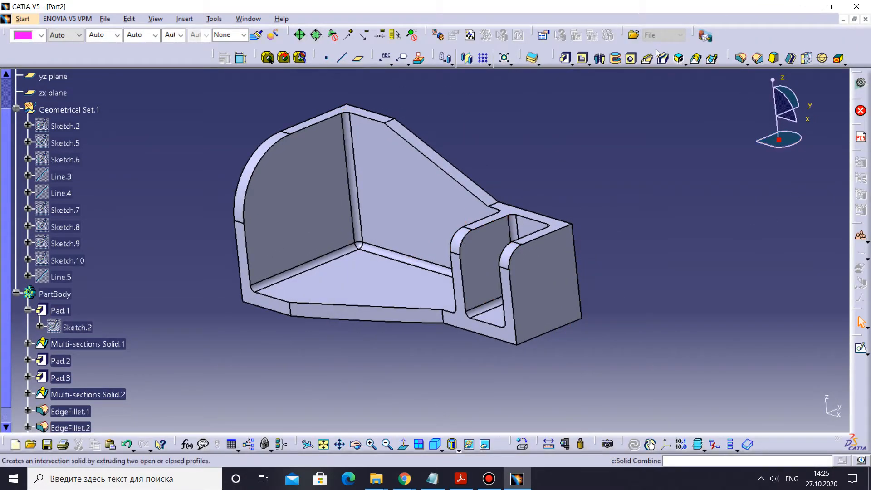
left_click(631, 58)
left_click(529, 268)
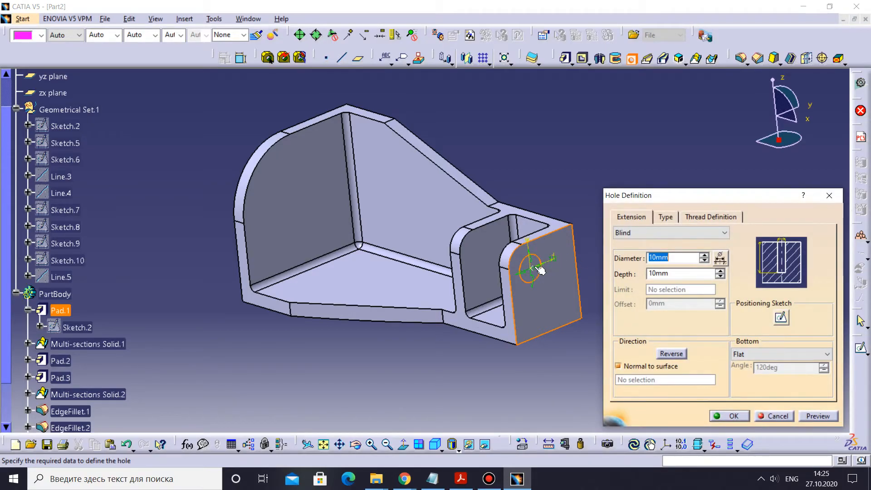
mouse_move(539, 272)
left_mouse_down()
mouse_move(559, 277)
mouse_move(544, 284)
left_mouse_up()
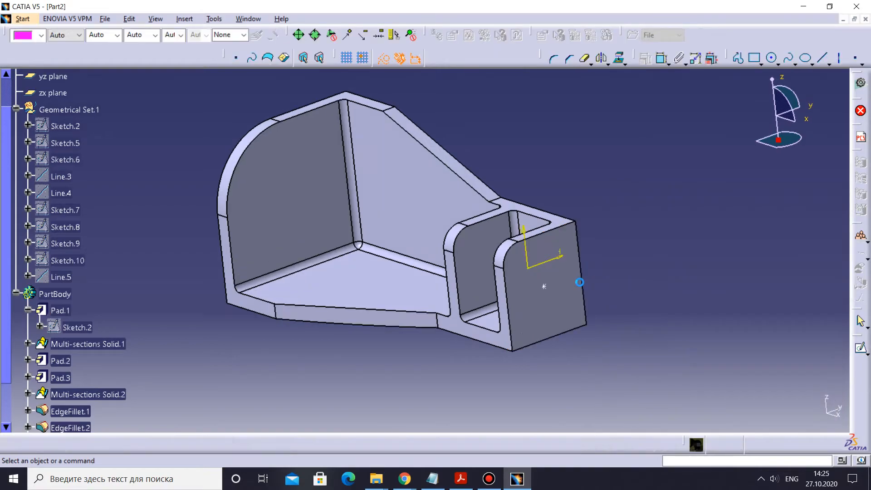
left_click_drag(681, 288, 521, 306)
left_click_drag(705, 271, 521, 304)
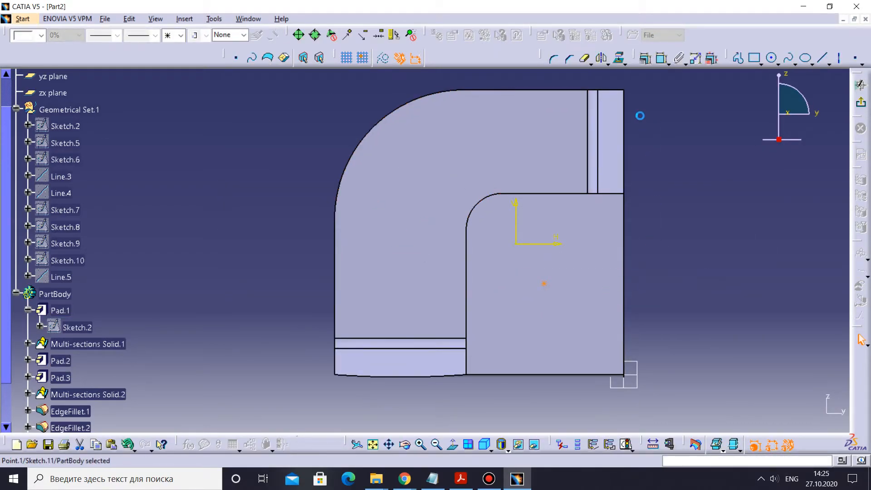
- Constrain the hole's centre point to 16 mm from the end face's rear vertical edge
left_click(662, 57)
left_click(624, 268)
left_click(661, 268)
double_click(662, 269)
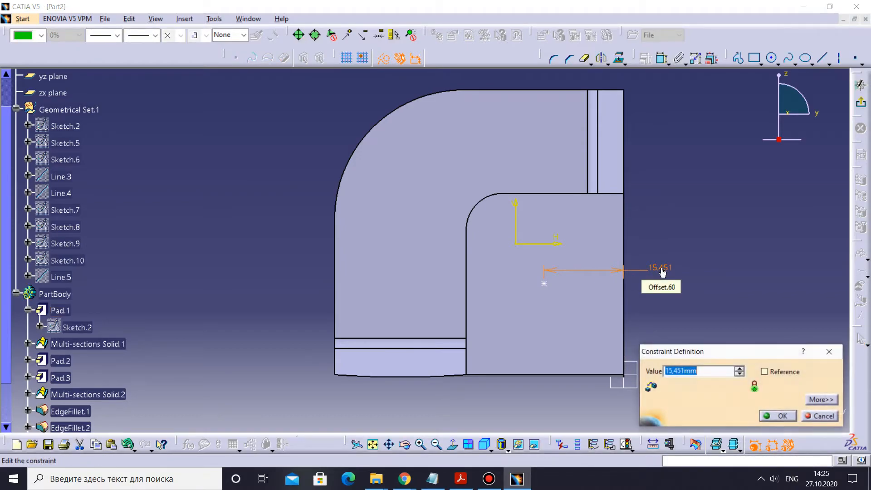
type("16")
key("Return")
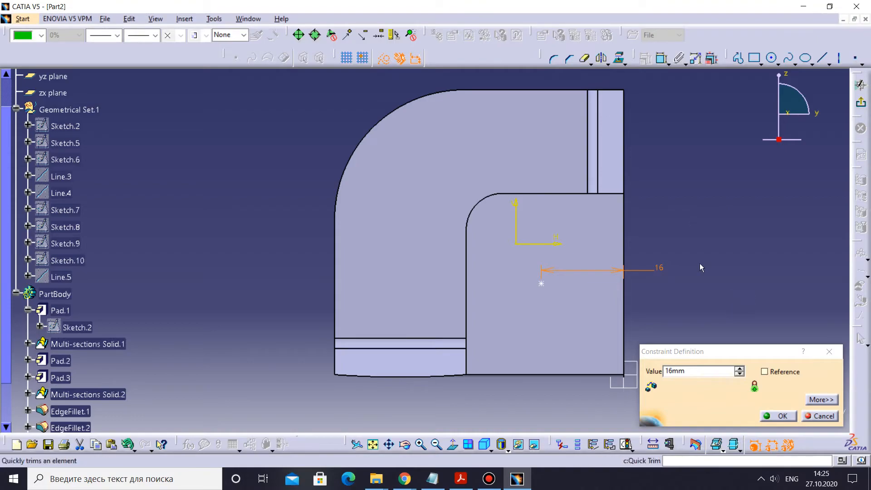
left_click(776, 415)
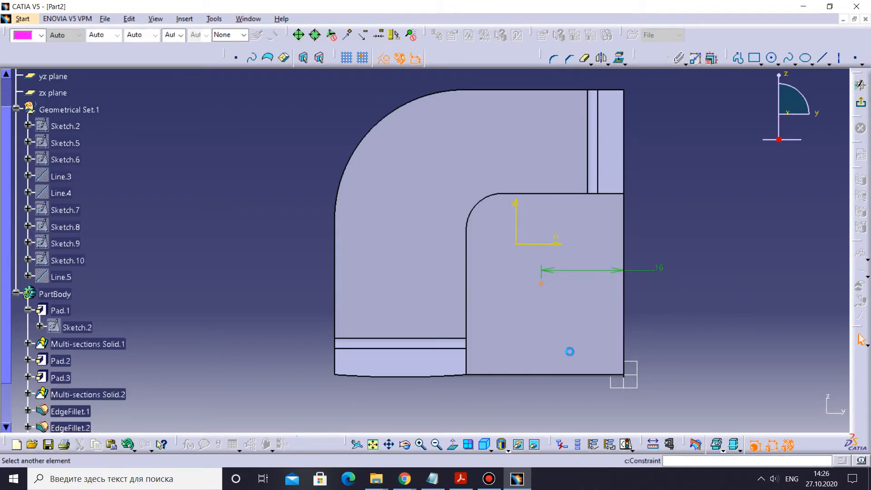
- Constrain the hole's centre point to 17 mm above the bottom edge and exit the positioning sketch
left_click(556, 376)
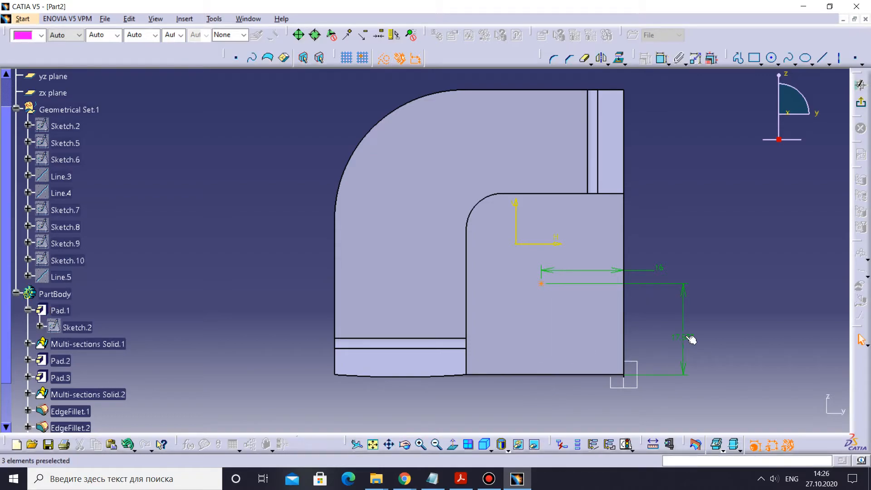
double_click(685, 338)
type("17mm")
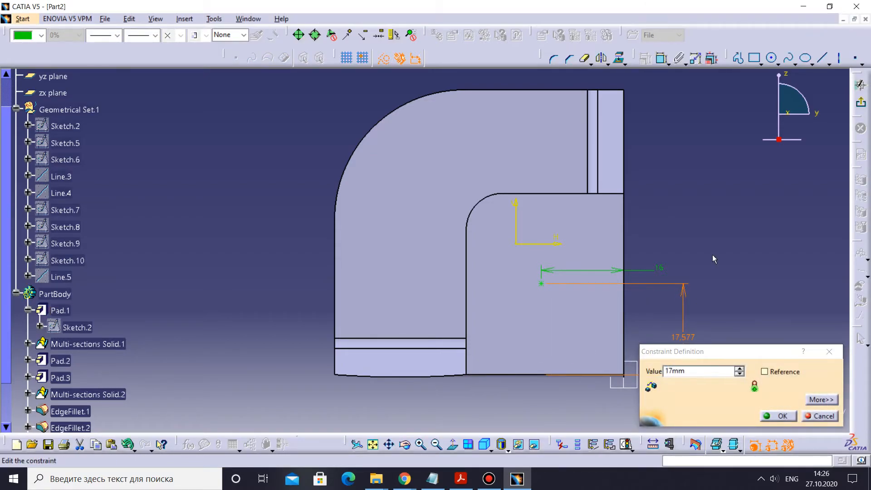
left_click(777, 416)
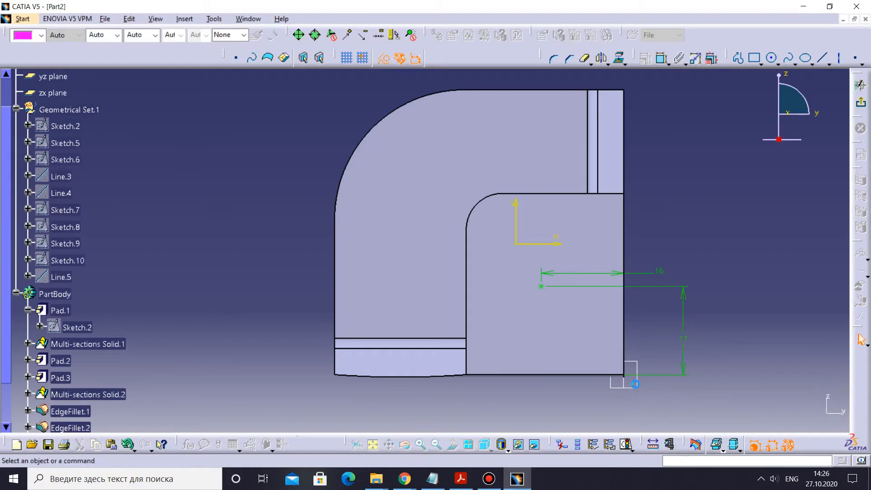
left_click(858, 103)
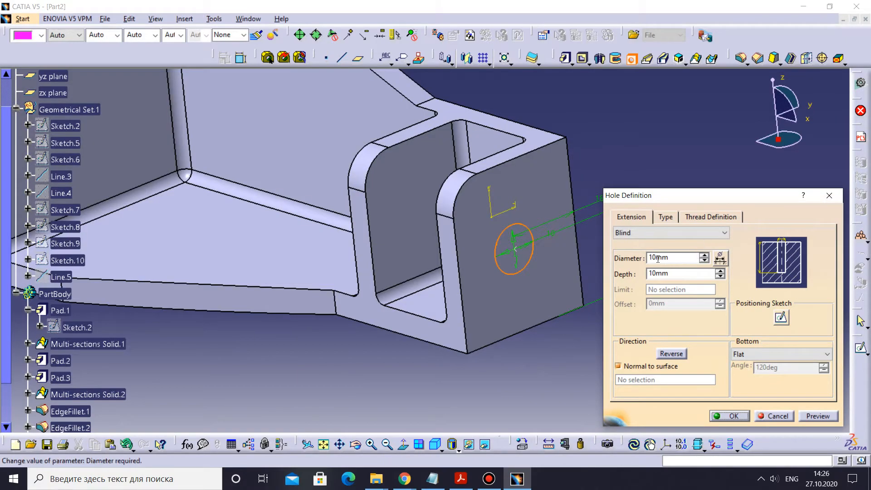
- Set the hole's diameter to 13 mm and its extent to Up To Plane, using the inner wall's pocket-side face as limit
left_click(650, 131)
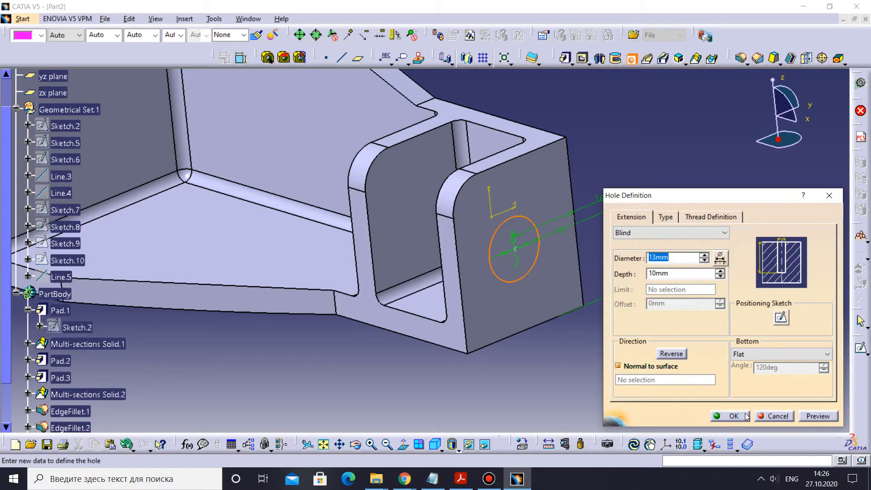
left_click(818, 416)
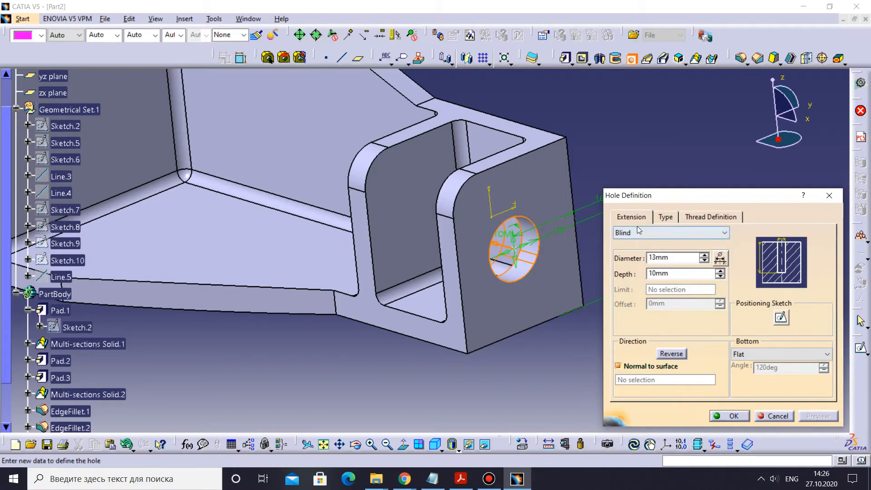
left_click(639, 232)
left_click(640, 267)
left_click(416, 220)
left_click(817, 416)
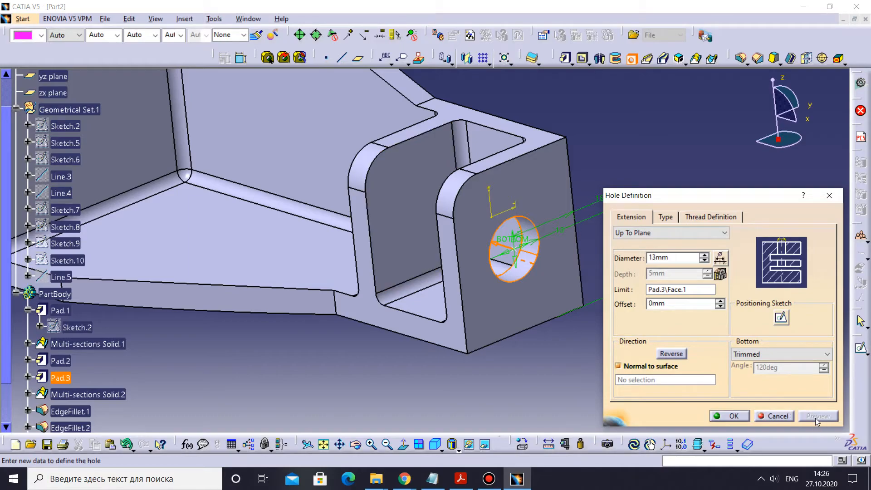
- Replace the hole's limit with the inner wall's face toward the large compartment and create the hole through both walls
middle_click_drag(415, 253, 275, 195)
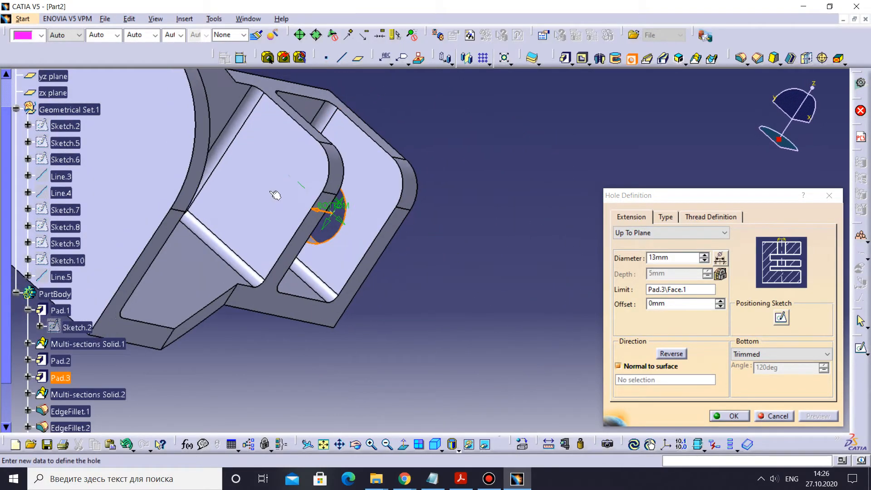
left_click(657, 234)
left_click(659, 233)
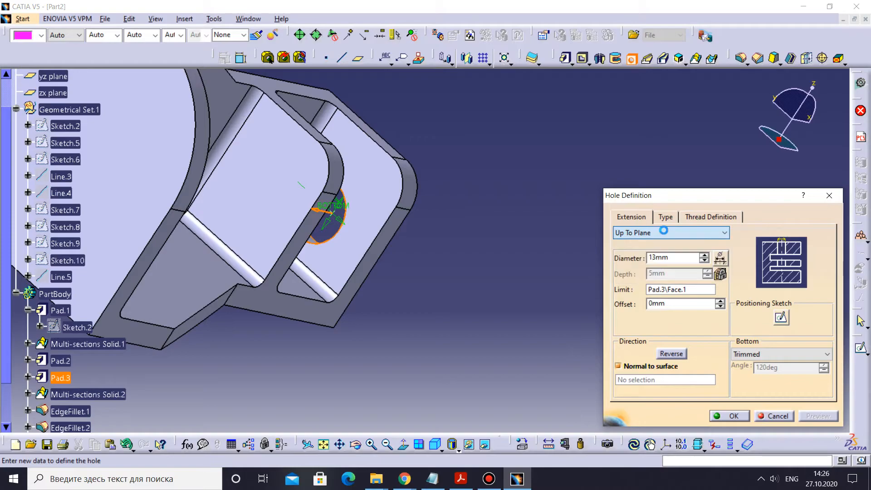
left_click(668, 289)
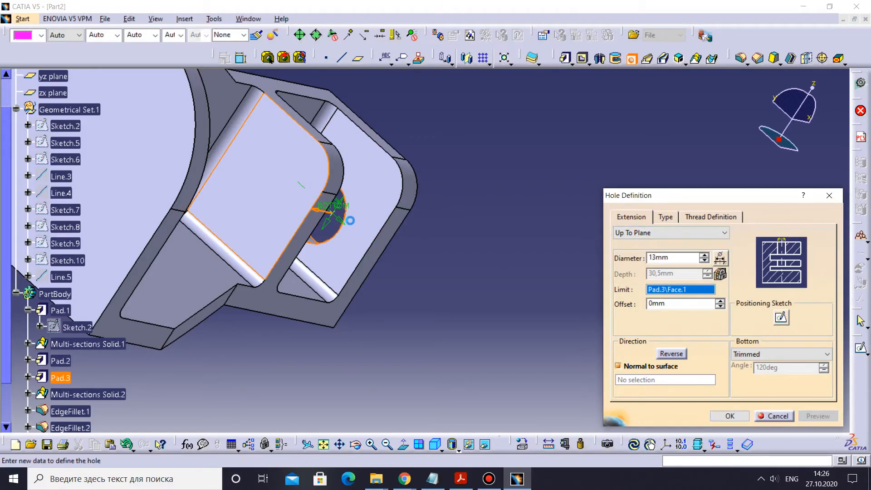
left_click(308, 187)
left_click(731, 416)
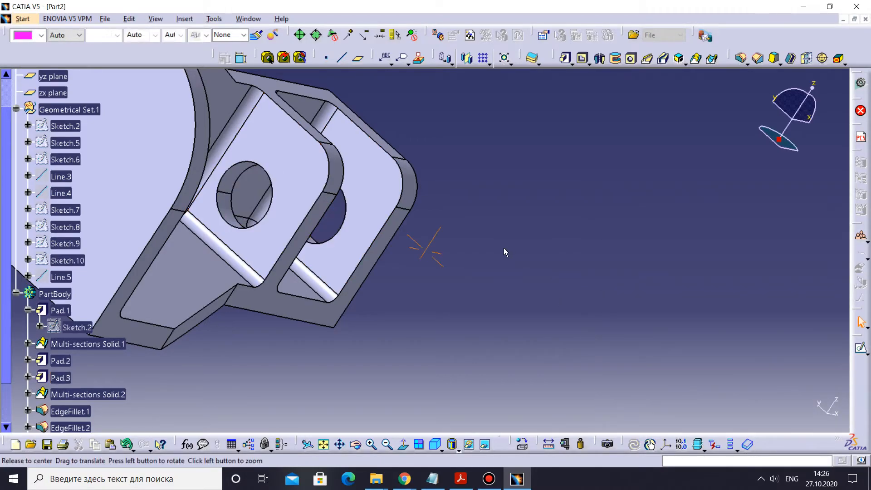
- Switch to the Drawing_Leg drawing and dimension the large hole's diameter in Auxiliary view A, placing the dimension below the hole
middle_click_drag(503, 248, 275, 227)
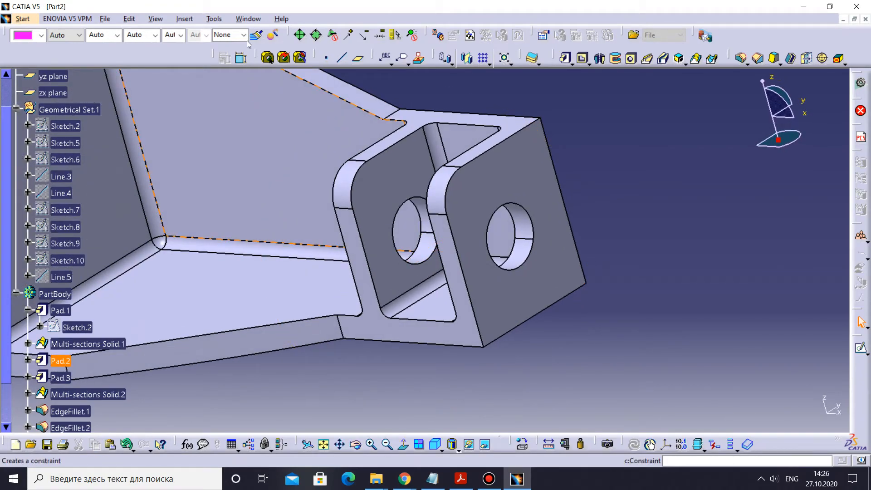
left_click(249, 18)
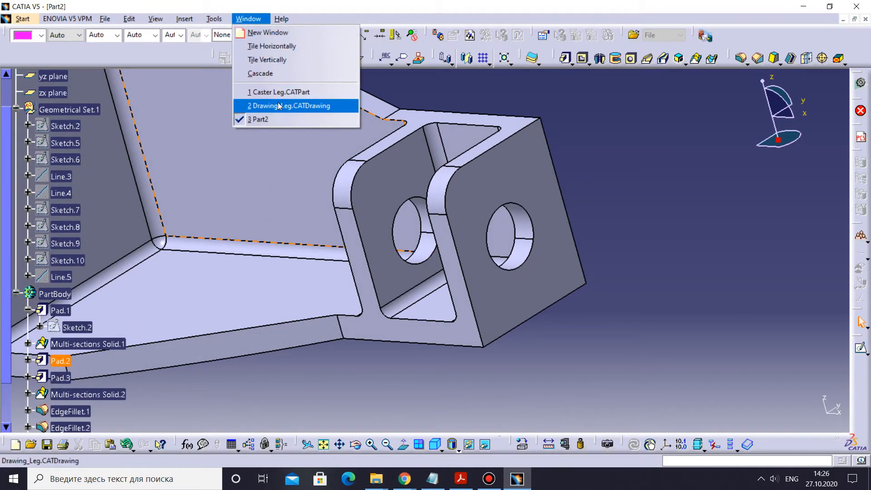
left_click(279, 106)
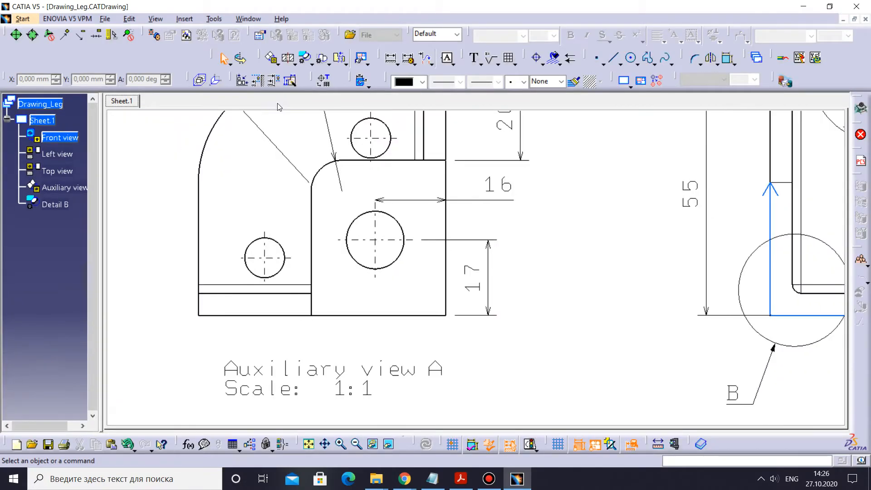
left_click(395, 64)
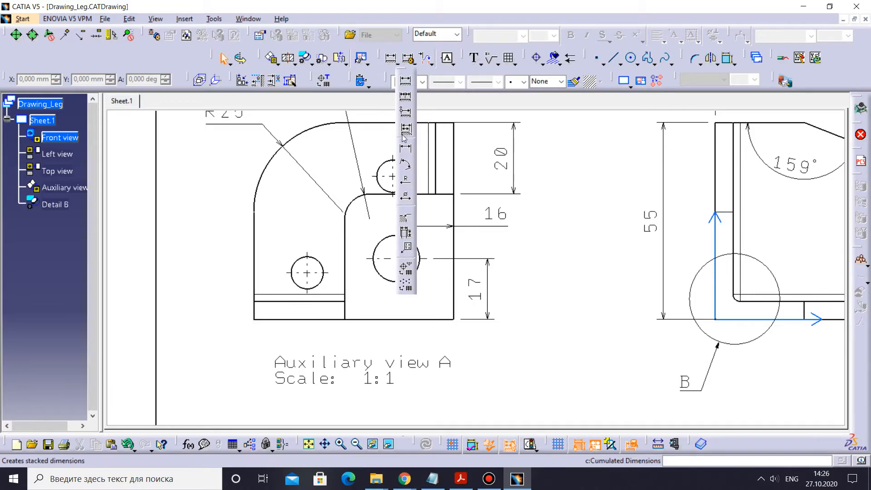
left_click(405, 196)
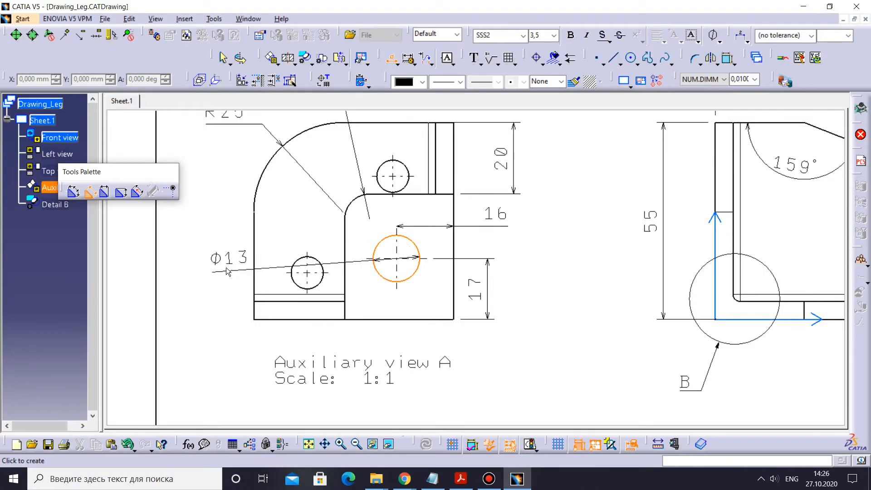
mouse_move(500, 261)
middle_mouse_down()
mouse_move(510, 334)
mouse_move(495, 272)
mouse_move(476, 241)
middle_mouse_up()
middle_click_drag(401, 343, 436, 267)
left_click(436, 270)
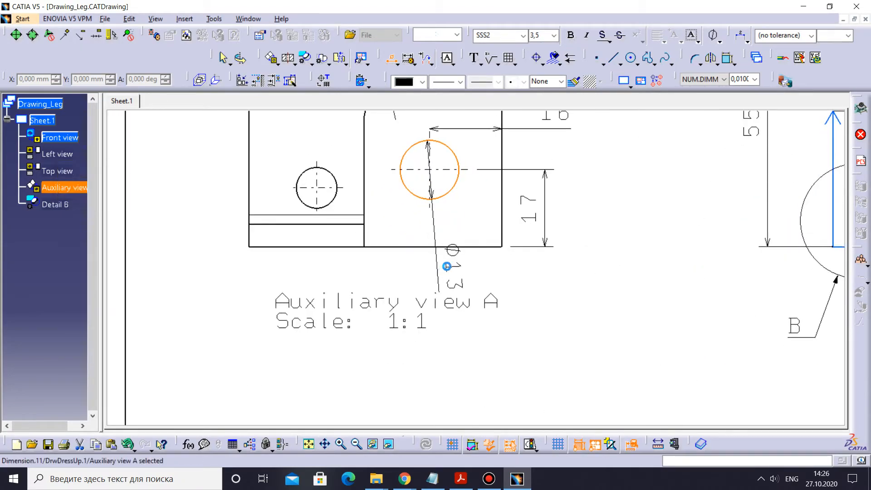
- Set the dimension line representation of the large hole's diameter dimension to Two Parts
right_click(448, 269)
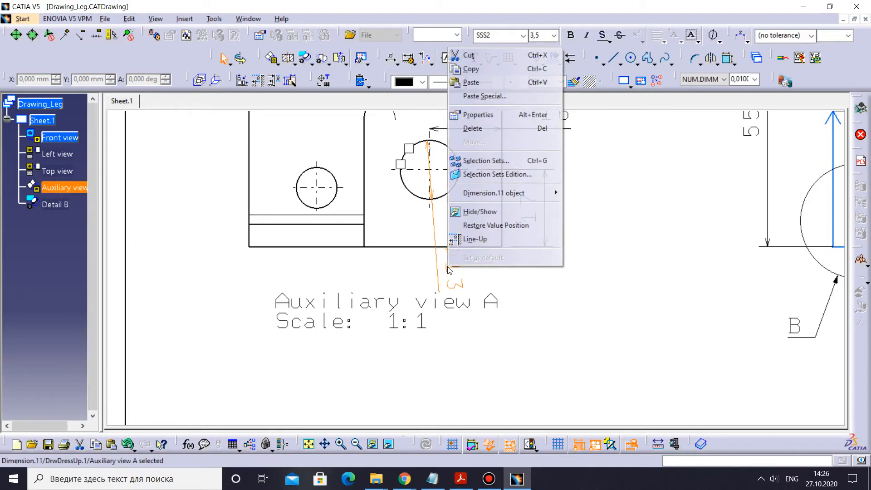
left_click(469, 116)
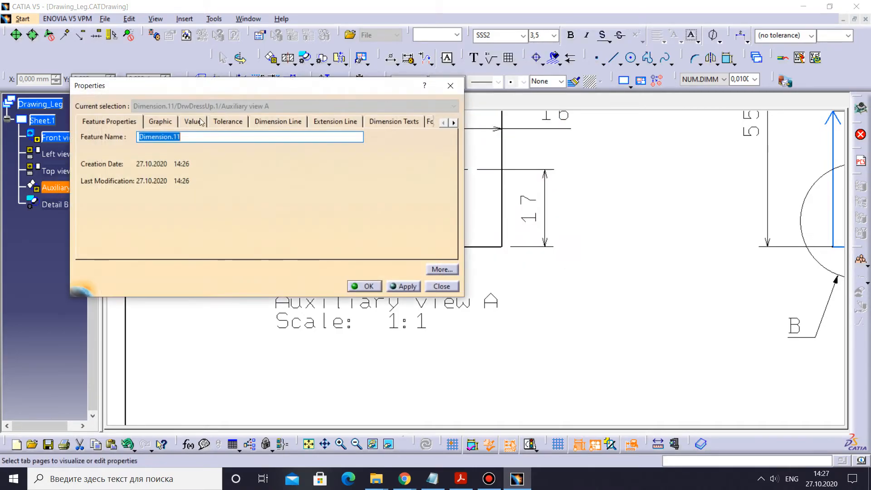
left_click(268, 121)
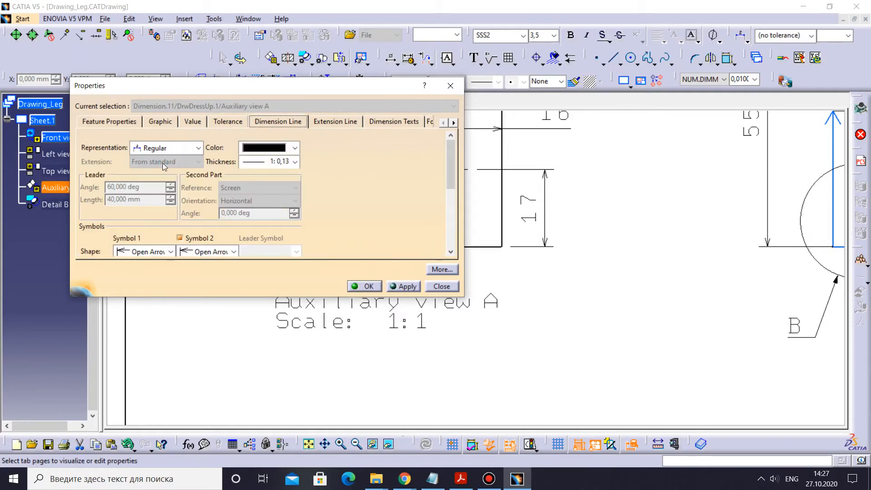
left_click(198, 148)
left_click(152, 172)
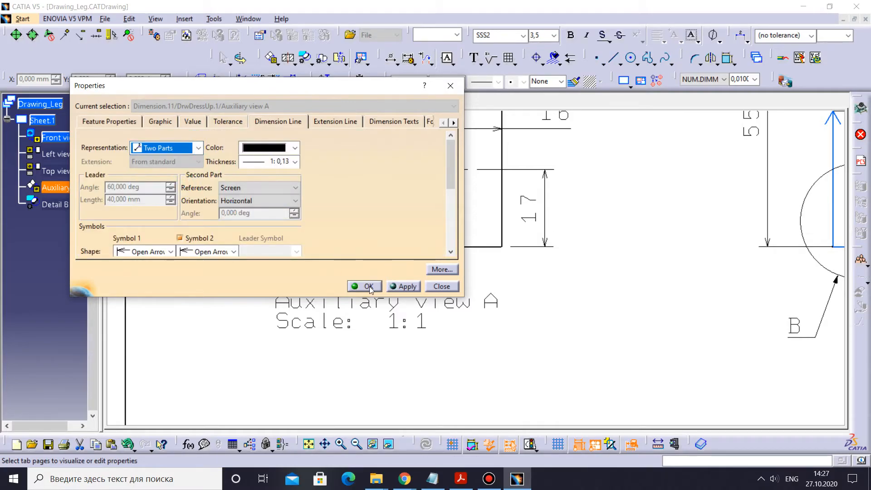
left_click(369, 287)
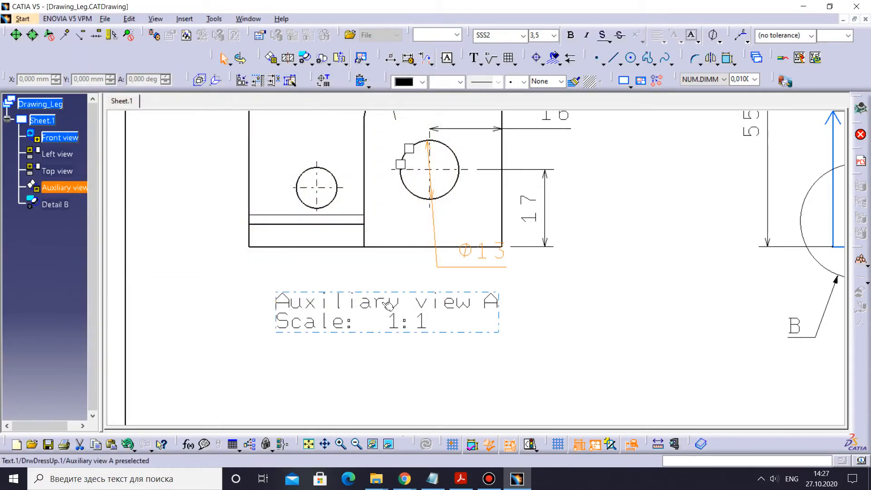
- Move the Auxiliary view A title further down and reposition the large hole's diameter value below the view outline
left_click_drag(378, 318, 378, 329)
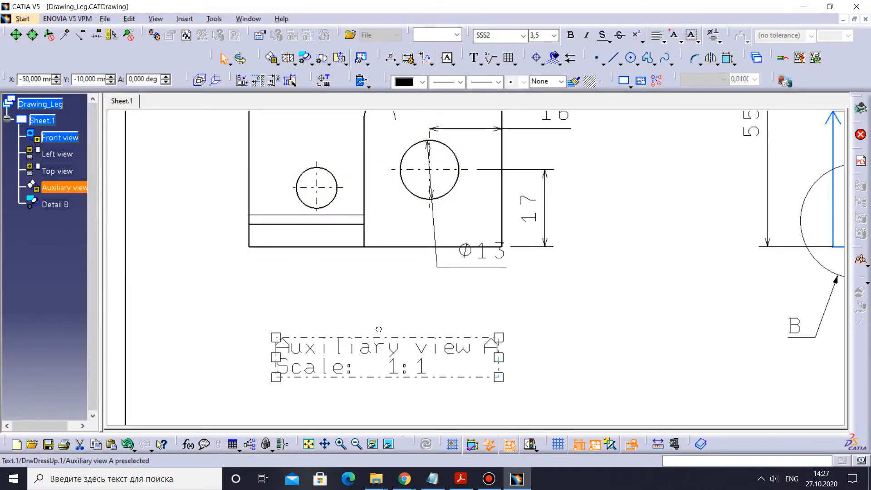
left_click_drag(465, 250, 391, 295)
left_click(560, 268)
- Dimension the upper hole's diameter in the Left view, placing the dimension below the hole
middle_click_drag(562, 266, 574, 304)
middle_click_drag(652, 274, 322, 253)
mouse_move(620, 249)
middle_mouse_down()
mouse_move(608, 210)
mouse_move(505, 277)
middle_mouse_up()
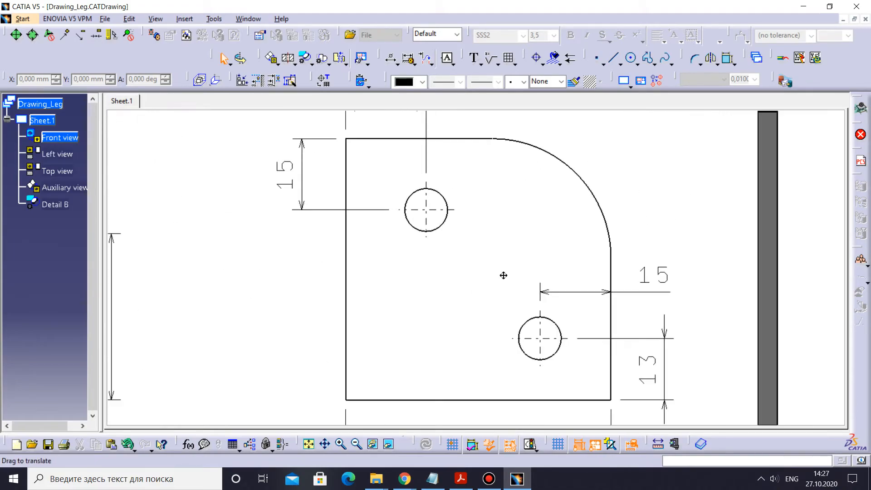
left_click(392, 59)
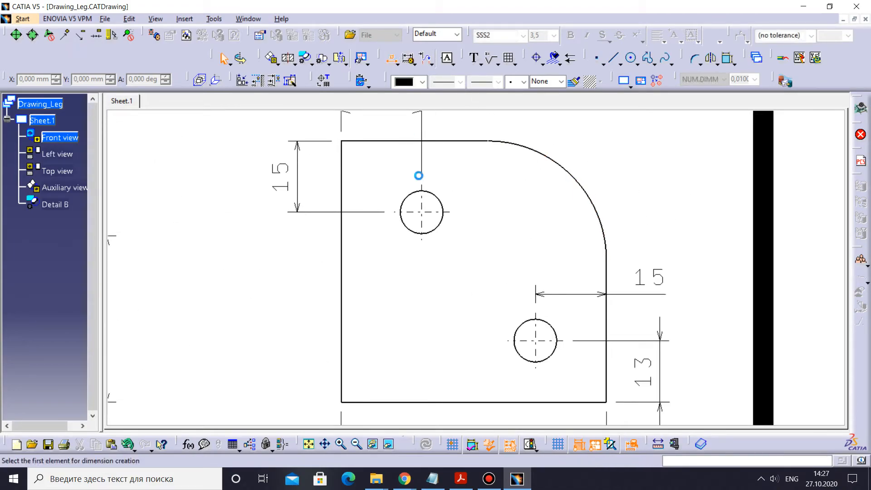
left_click(438, 228)
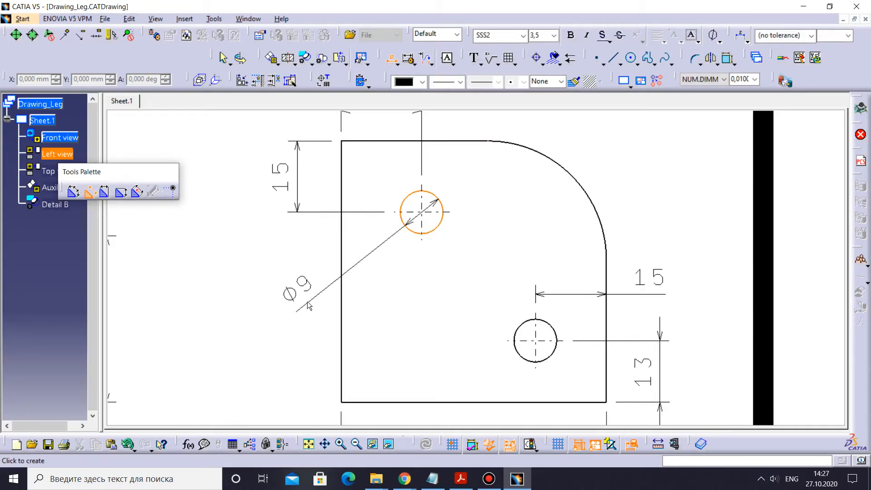
left_click(349, 312)
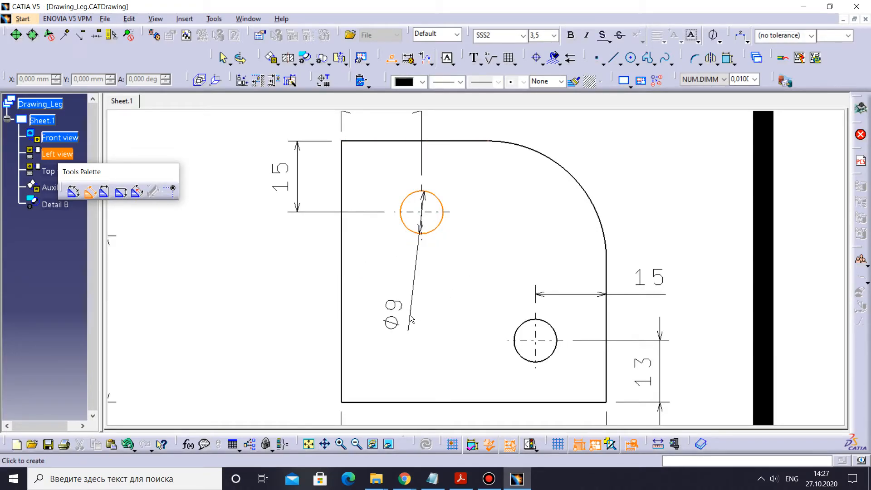
left_click(410, 314)
left_click(410, 315)
- Set the dimension line representation of the Left view's hole diameter dimension to Two Parts
right_click(411, 314)
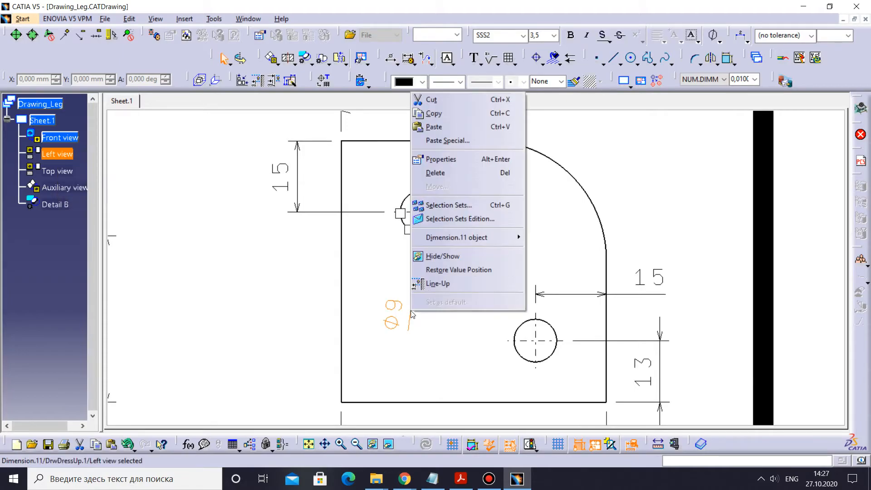
left_click(443, 161)
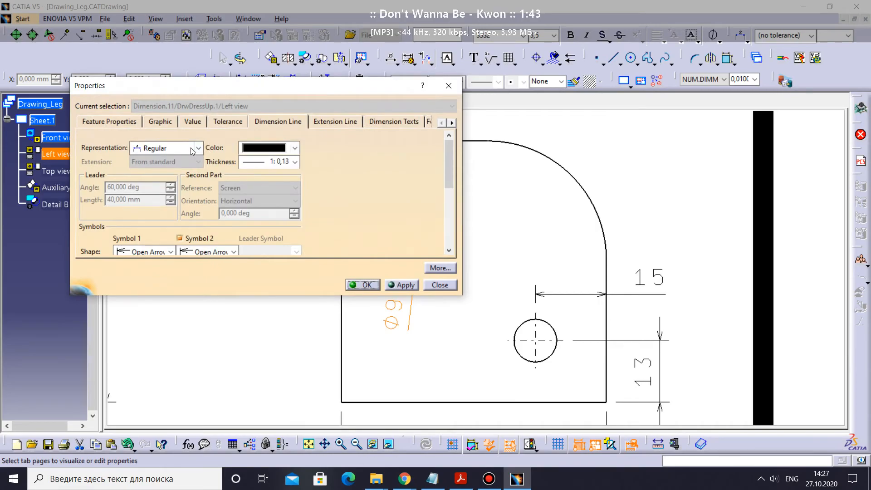
left_click(198, 148)
left_click(155, 169)
left_click(368, 285)
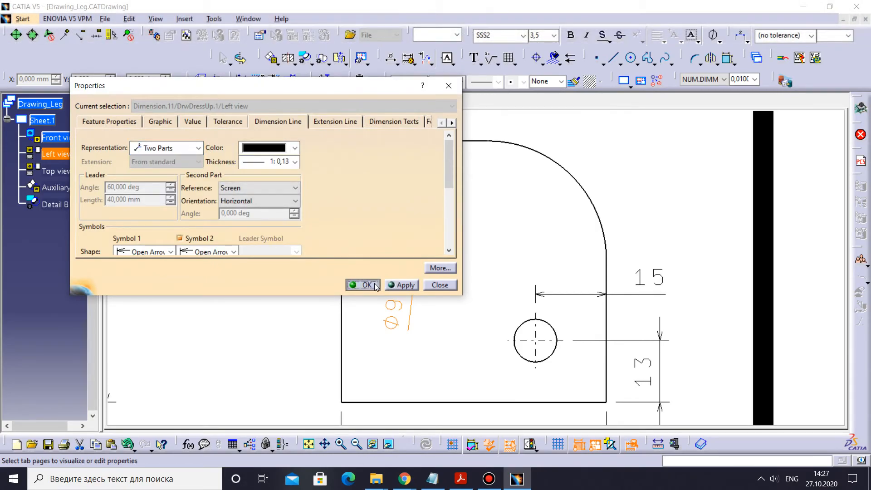
- Move the upper hole's diameter value outside the Left view outline, below the 15 dimension, and review the view's dimensions
left_click_drag(382, 293, 314, 291)
left_click(593, 161)
middle_click_drag(593, 162, 595, 291)
mouse_move(401, 285)
middle_mouse_down()
mouse_move(528, 239)
mouse_move(554, 216)
mouse_move(559, 171)
middle_mouse_up()
middle_click_drag(604, 214, 450, 267)
middle_click_drag(580, 259, 577, 159)
middle_click_drag(552, 203, 456, 268)
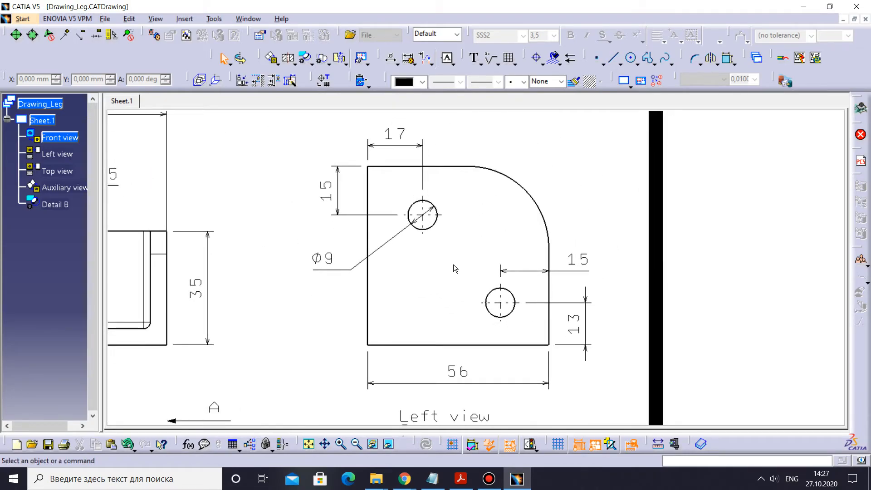
- Switch to the Part2 model, start a hole on the inner face of the large rounded wall and open its positioning sketch
left_click(249, 19)
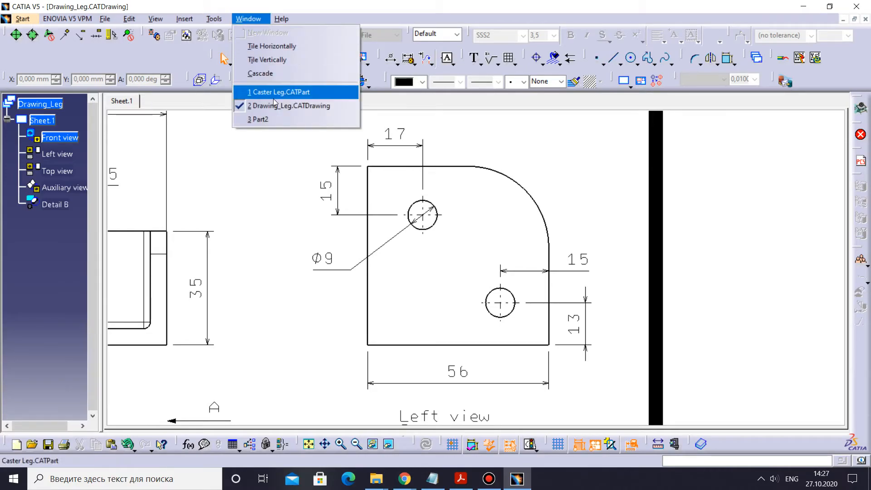
left_click(277, 119)
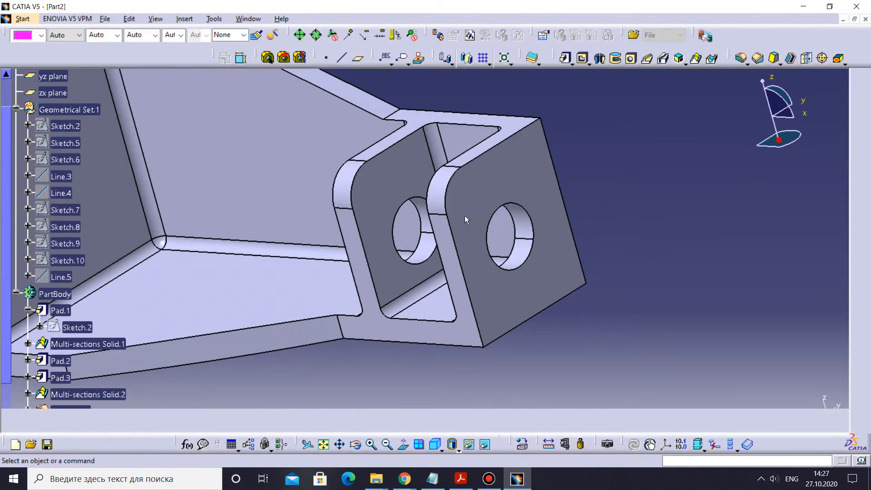
middle_click_drag(455, 220, 435, 254)
middle_click_drag(403, 208, 616, 171)
left_click(631, 58)
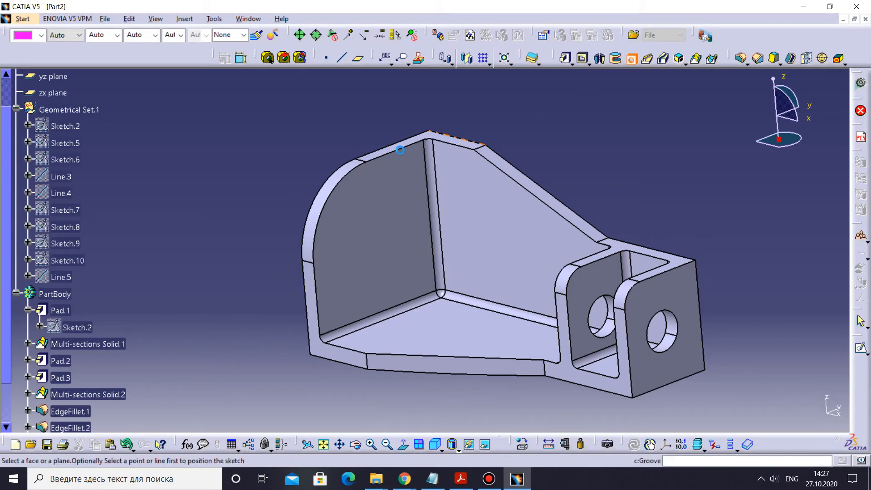
left_click(407, 181)
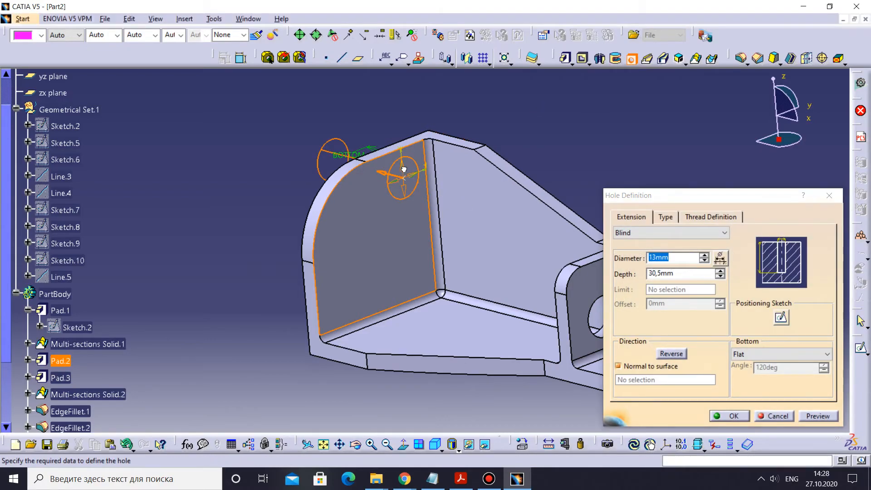
left_click(781, 317)
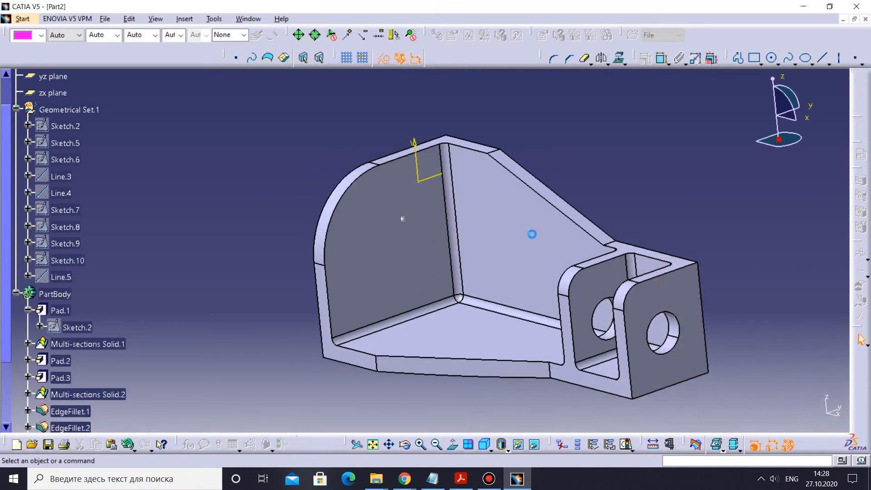
- Constrain the hole's centre point to 15 mm below the large wall's top edge
middle_click_drag(421, 227, 409, 245)
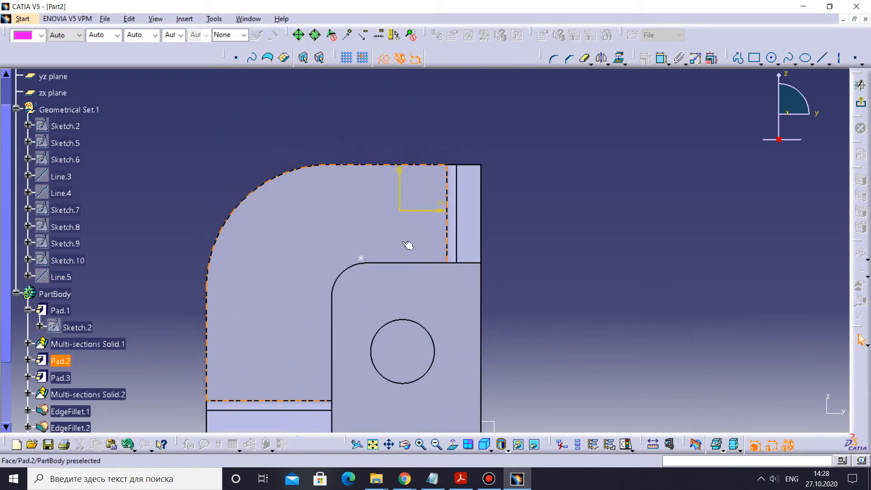
left_click_drag(161, 196, 367, 266)
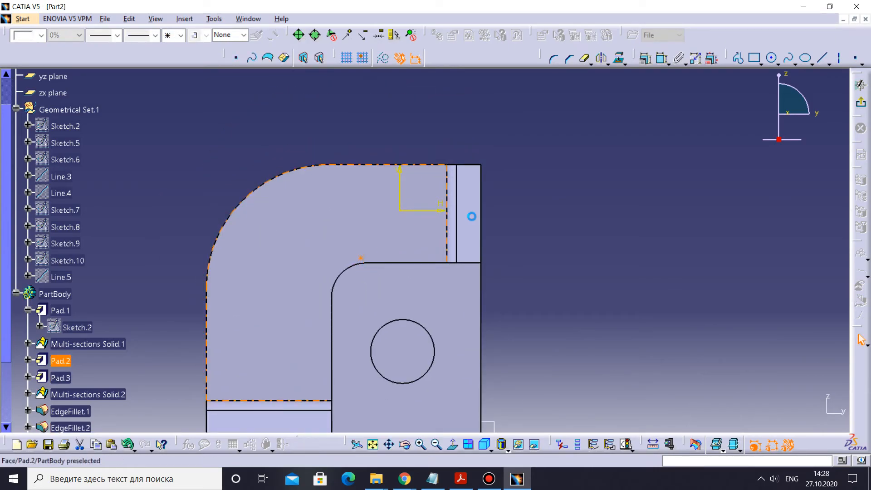
left_click(662, 59)
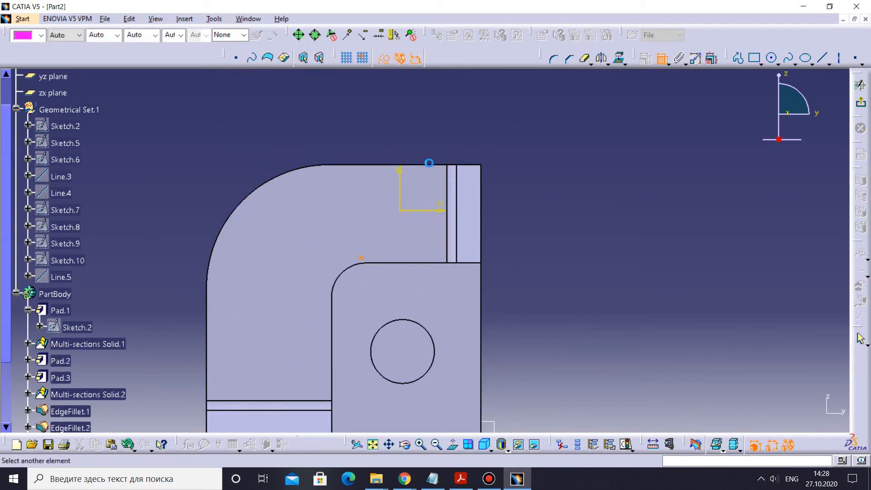
left_click(437, 165)
left_click(556, 187)
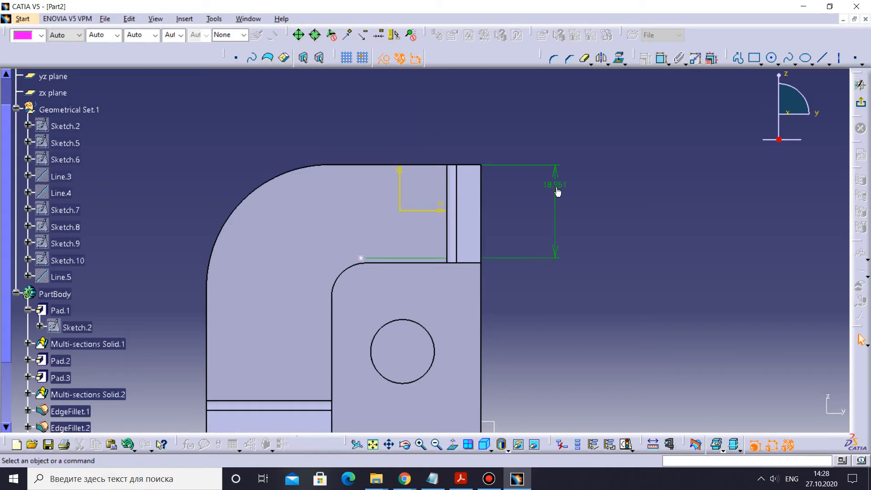
double_click(556, 188)
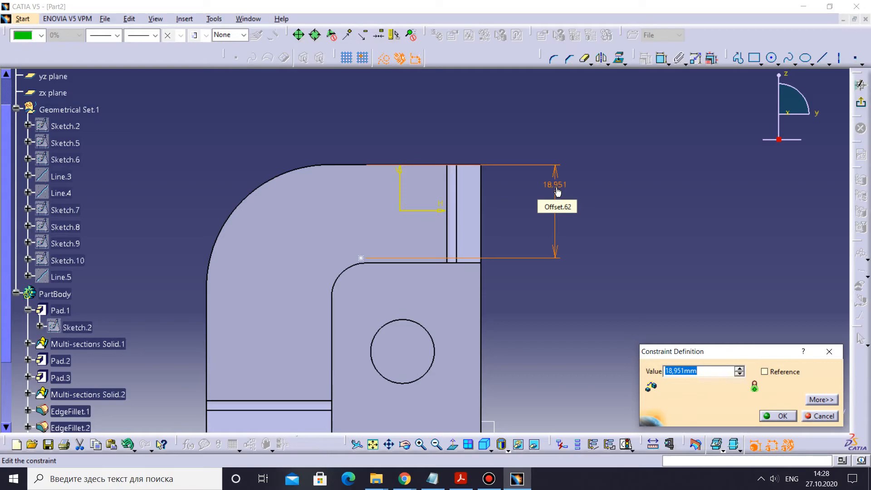
type("17")
key("Return")
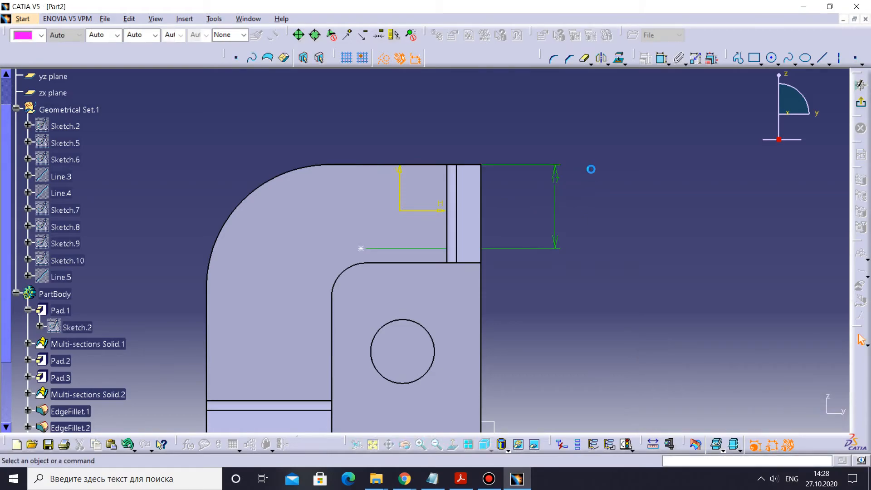
double_click(555, 177)
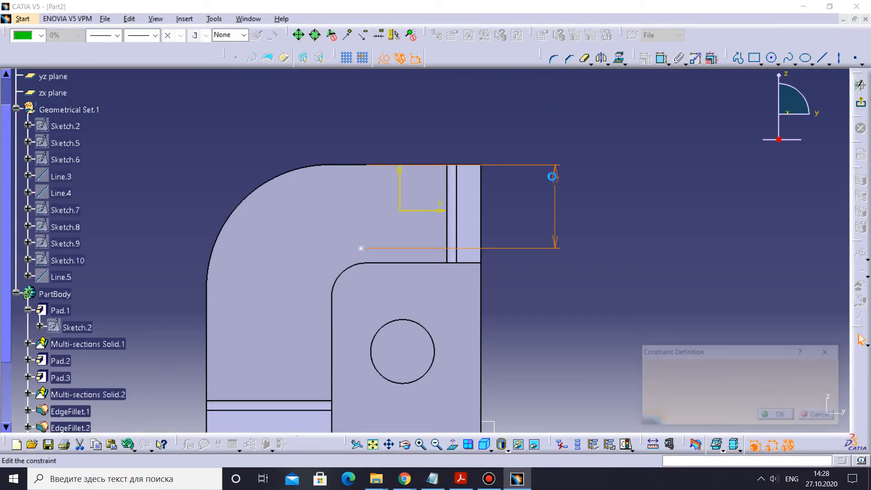
type("15mm")
key("Return")
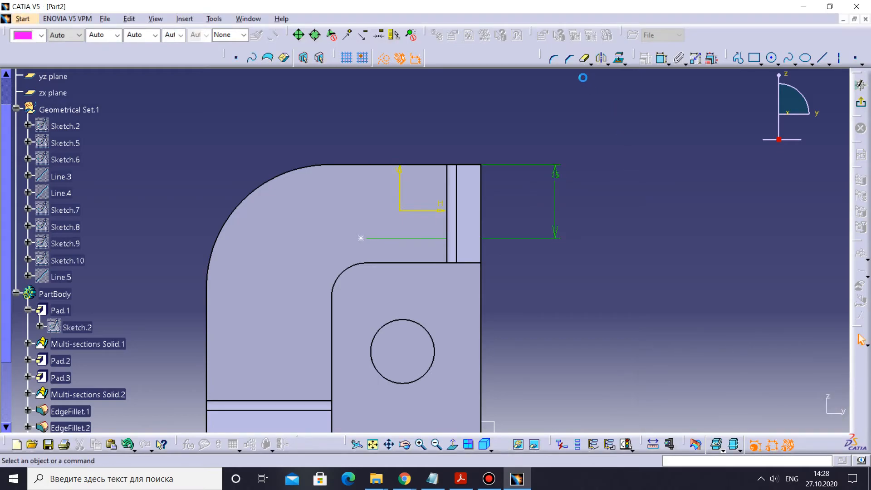
- Constrain the hole's centre point to 17 mm from the large wall's straight vertical outer edge
left_click_drag(233, 146, 393, 250)
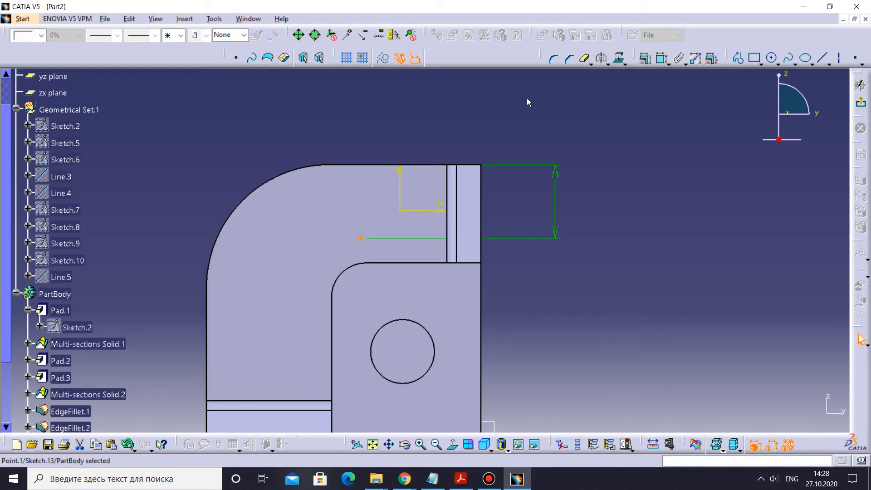
left_click(659, 60)
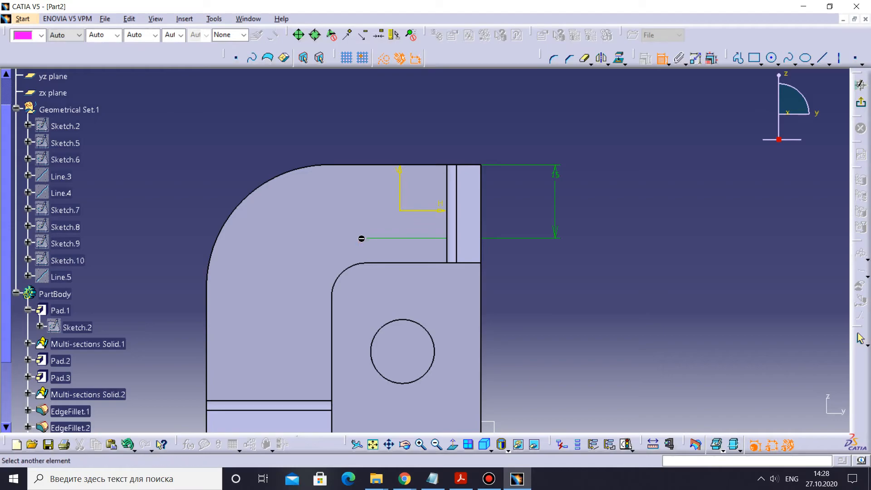
left_click(484, 196)
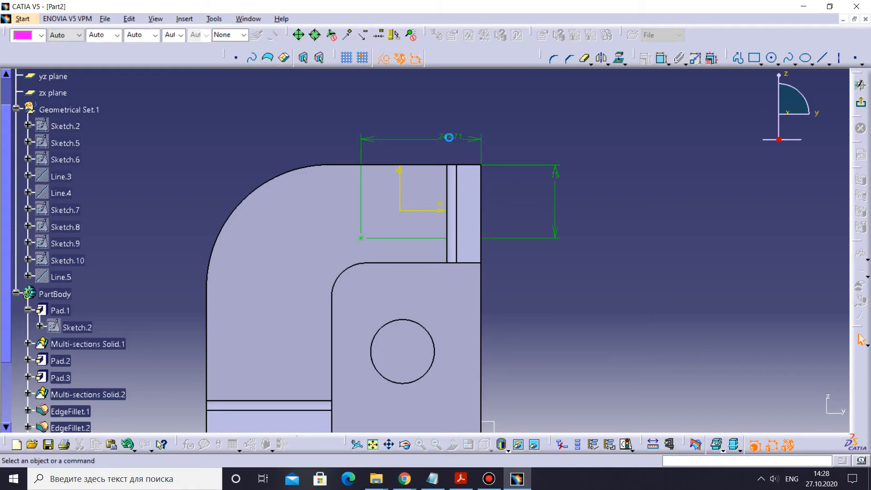
left_click(449, 137)
double_click(450, 137)
type("1")
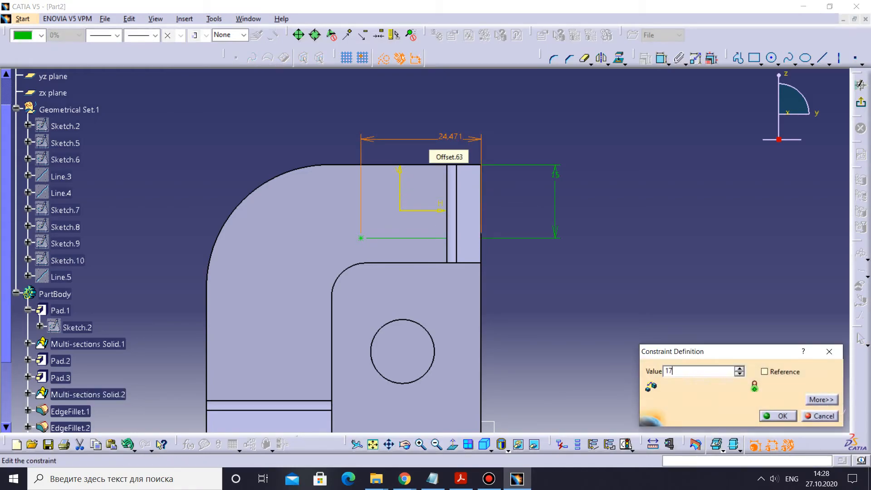
type("7")
key("Return")
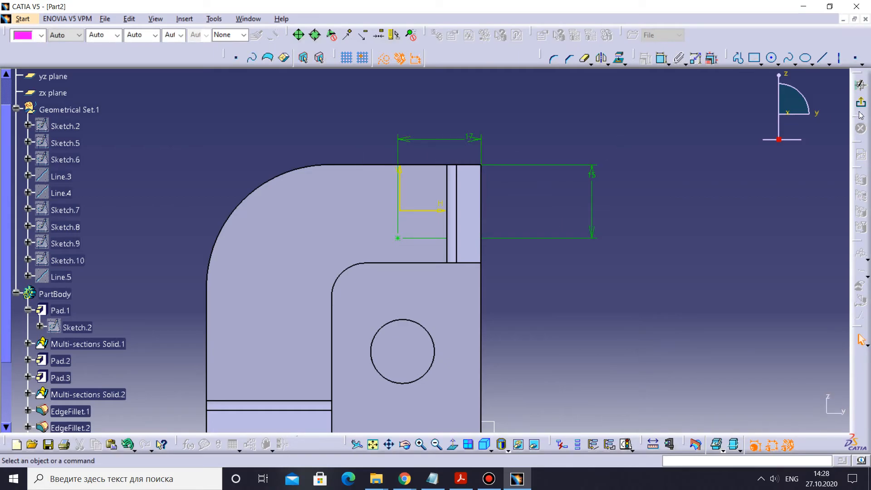
- Leave the positioning sketch, set the hole's diameter to 9 mm and create the upper hole in the large wall
left_click(862, 105)
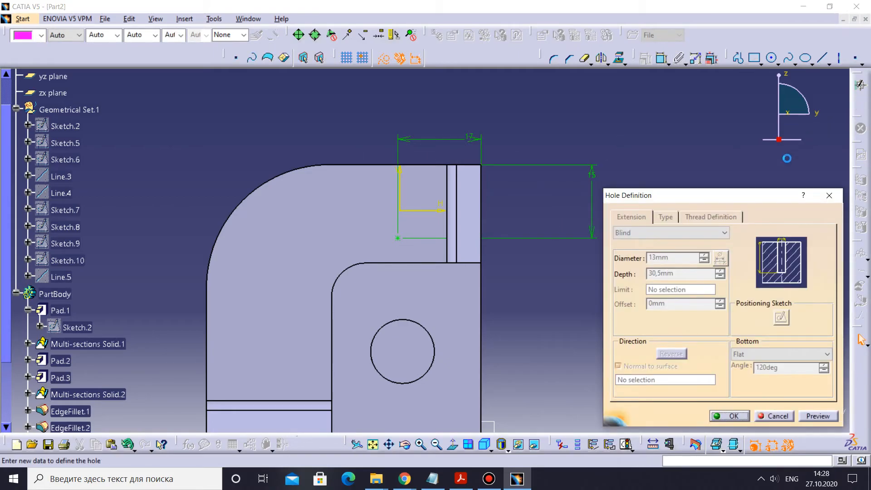
left_click_drag(654, 258, 645, 259)
type("9")
key("Return")
left_click(727, 415)
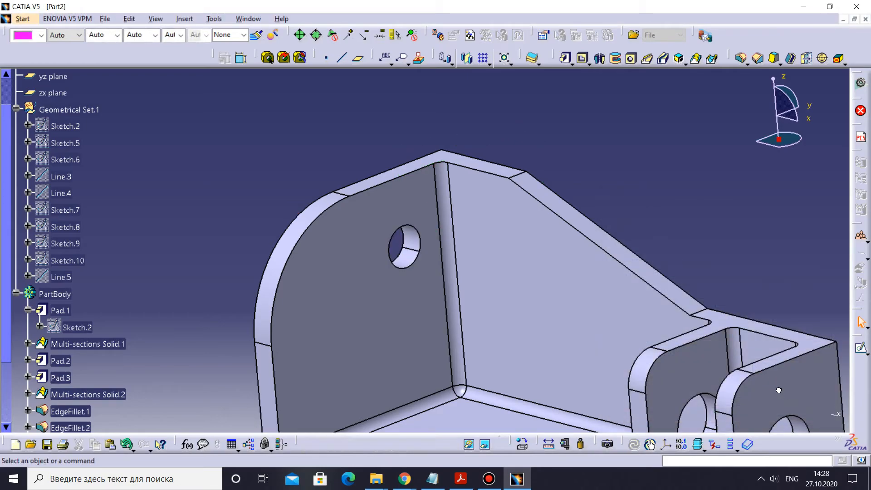
- Start a second hole low on the inner face of the large rounded wall and open its positioning sketch
left_click(404, 445)
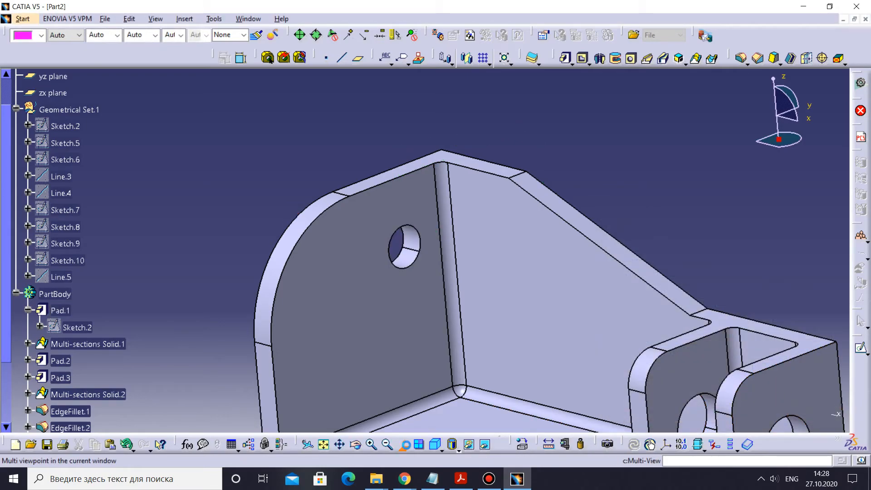
left_click(370, 309)
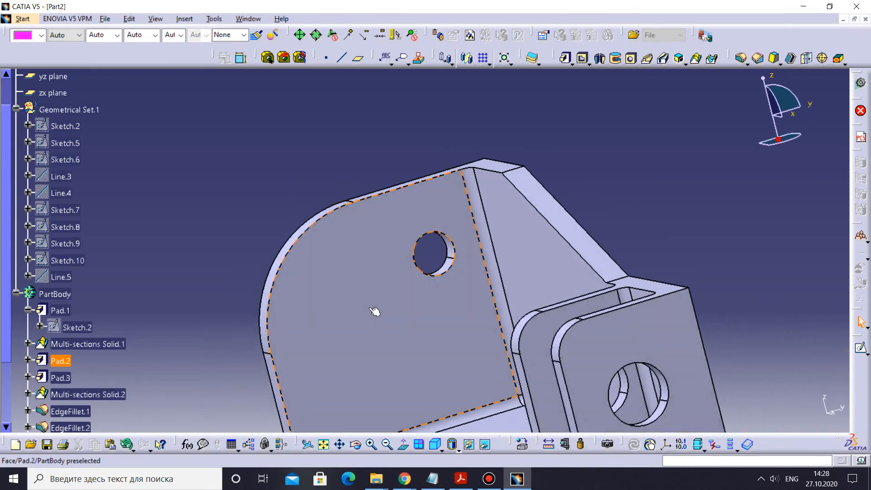
middle_click_drag(547, 245, 529, 230)
left_click(632, 58)
left_click(402, 293)
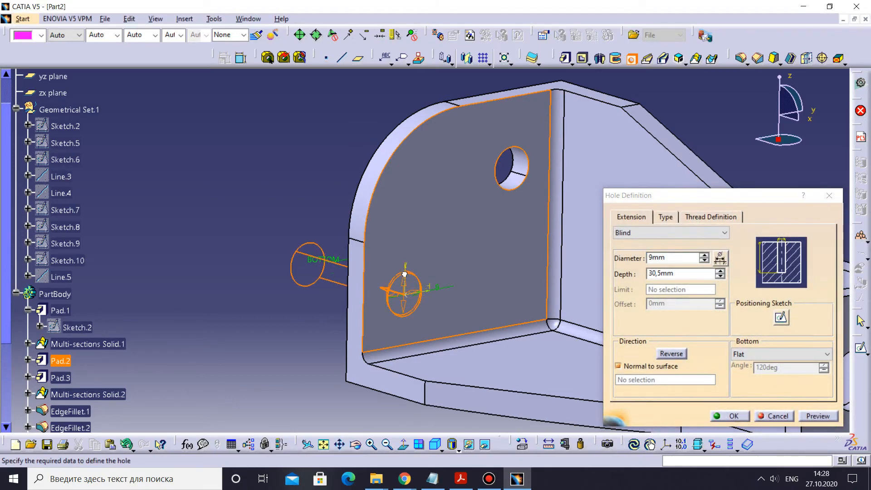
left_click(780, 314)
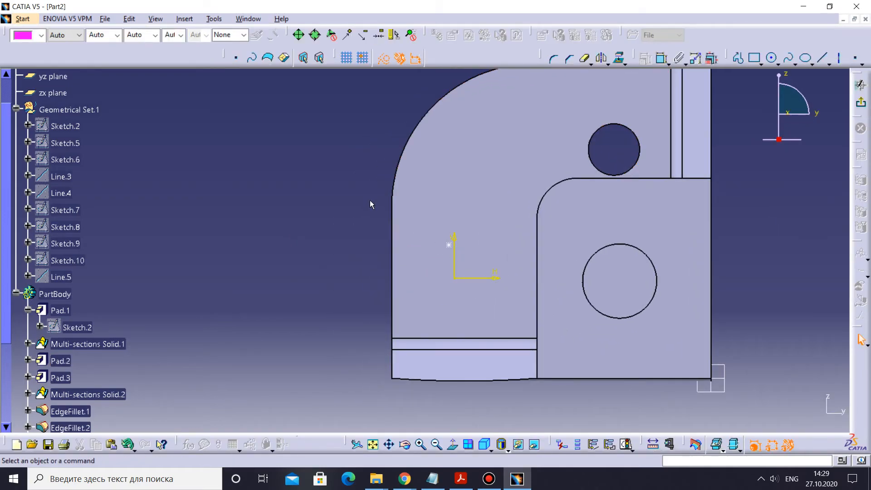
- Dimension the lower hole's centre point from the bracket's bottom edge and from the vertical edge below the rounded corner
left_click_drag(370, 204, 456, 256)
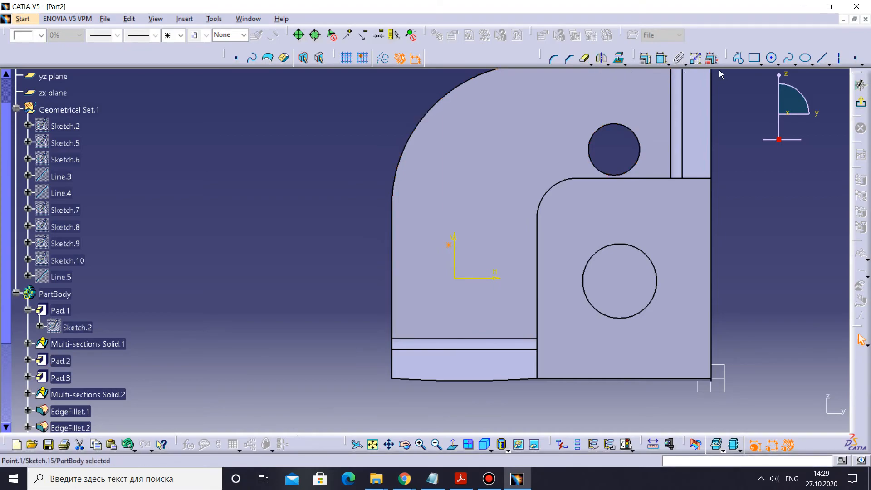
left_click(662, 57)
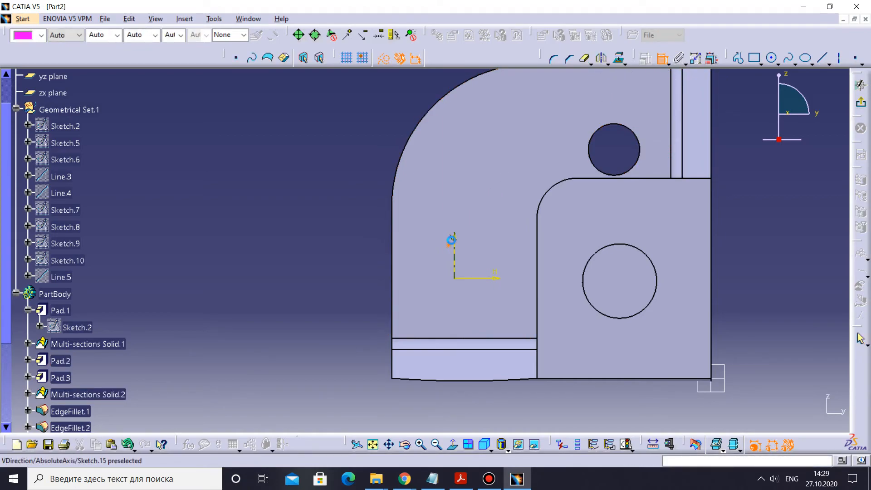
middle_click_drag(438, 381, 445, 331)
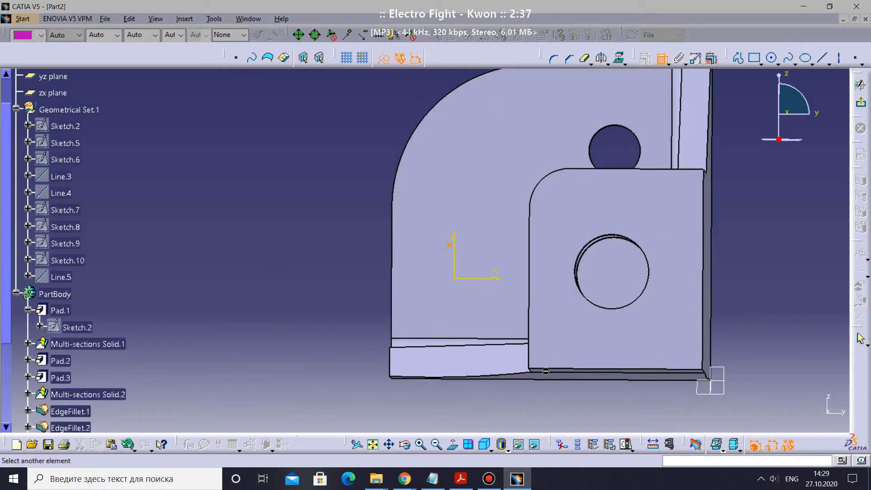
left_click(452, 443)
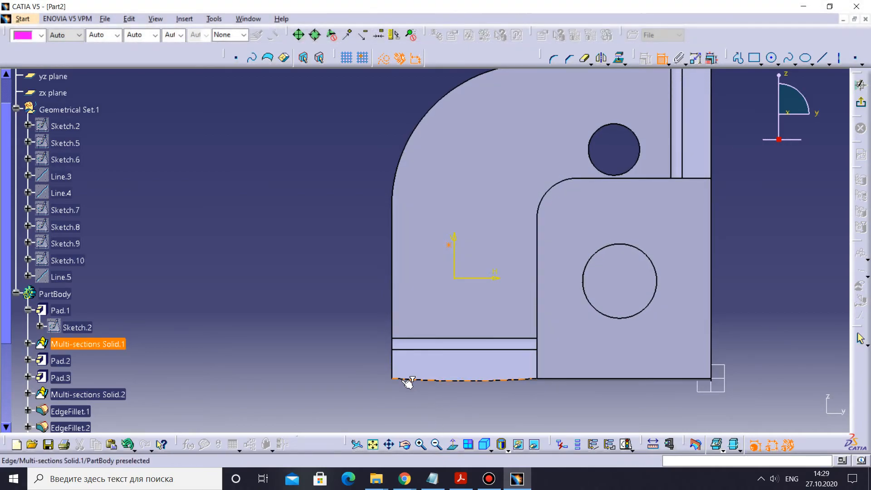
left_click(571, 379)
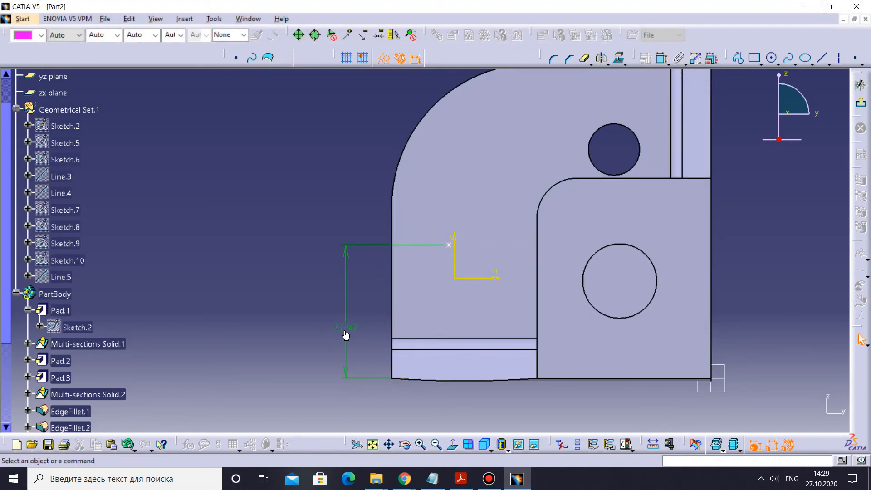
left_click(354, 329)
left_click(662, 58)
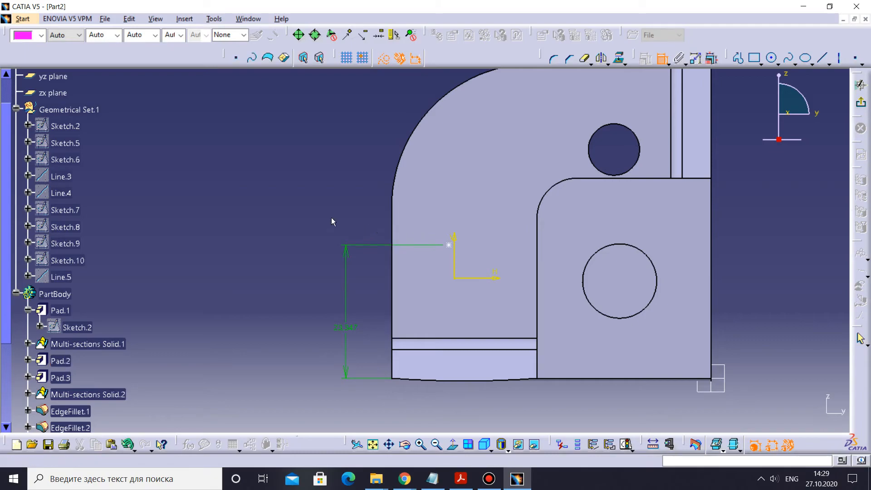
left_click(449, 243)
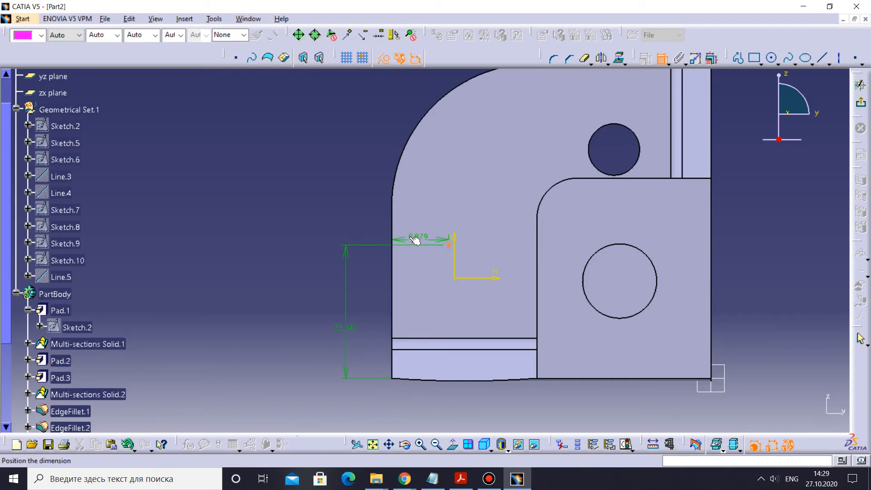
left_click(339, 205)
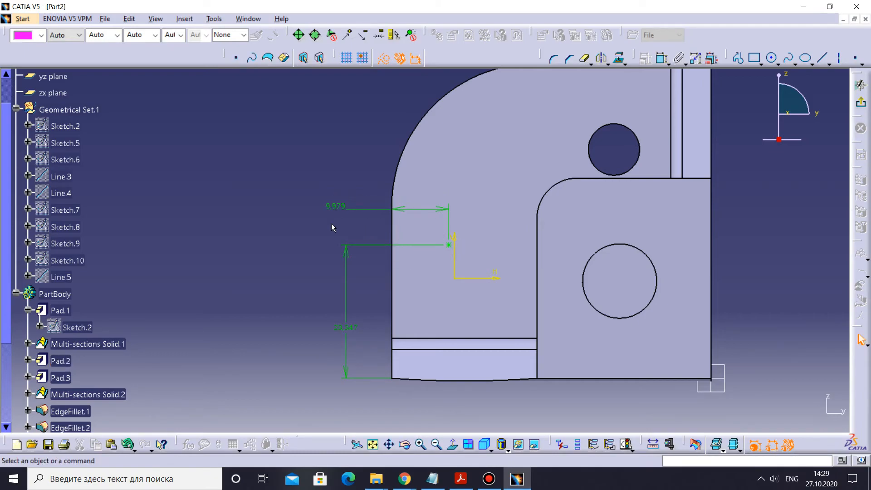
- Check the lower hole's position in Drawing_Leg's Left view, return to Part2 and set its horizontal distance to 15 mm
left_click(248, 18)
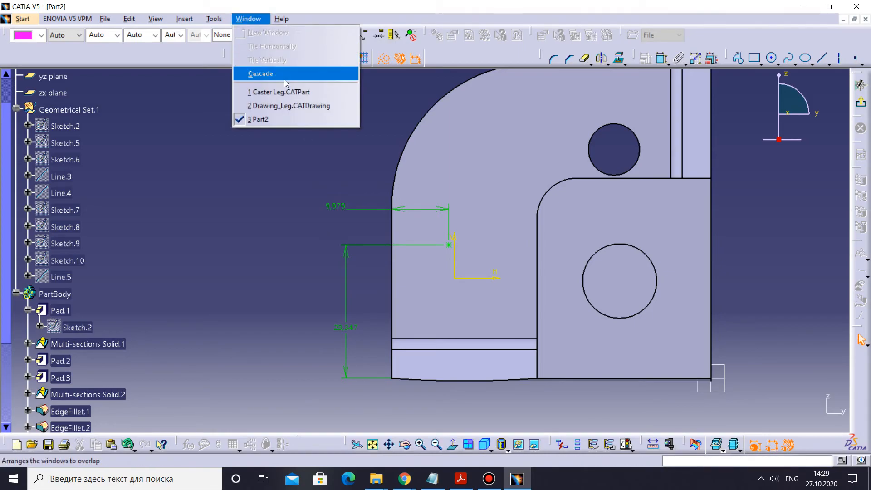
left_click(293, 105)
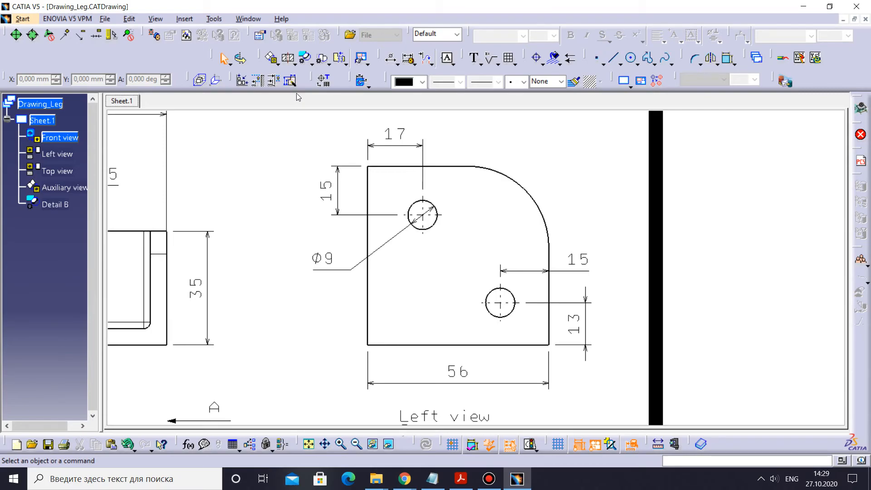
left_click(248, 19)
left_click(265, 119)
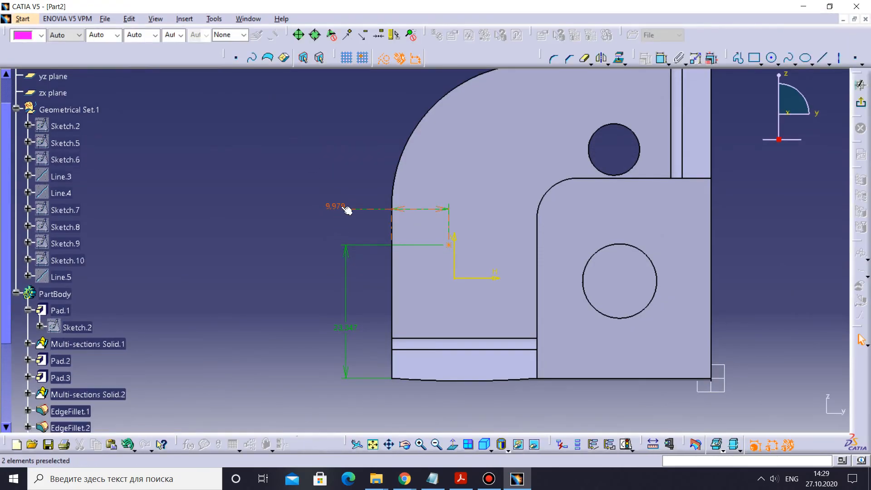
double_click(342, 208)
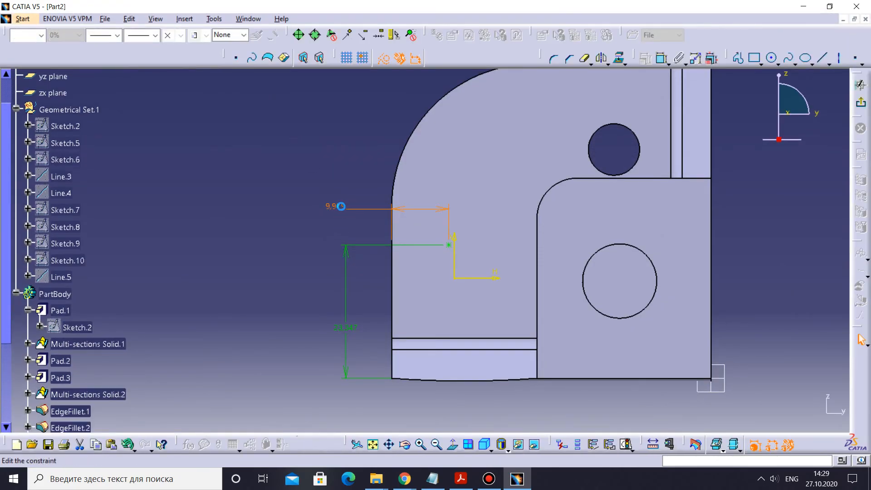
type("15mm")
left_click(762, 417)
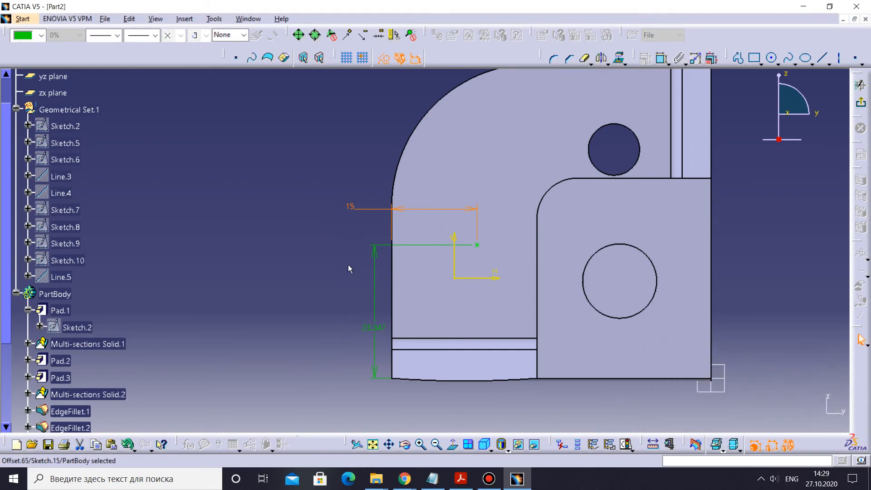
- Set the centre point's distance from the bottom edge to 13 mm, leave the sketch and create the 9 mm lower hole
double_click(375, 326)
type("13")
key("Return")
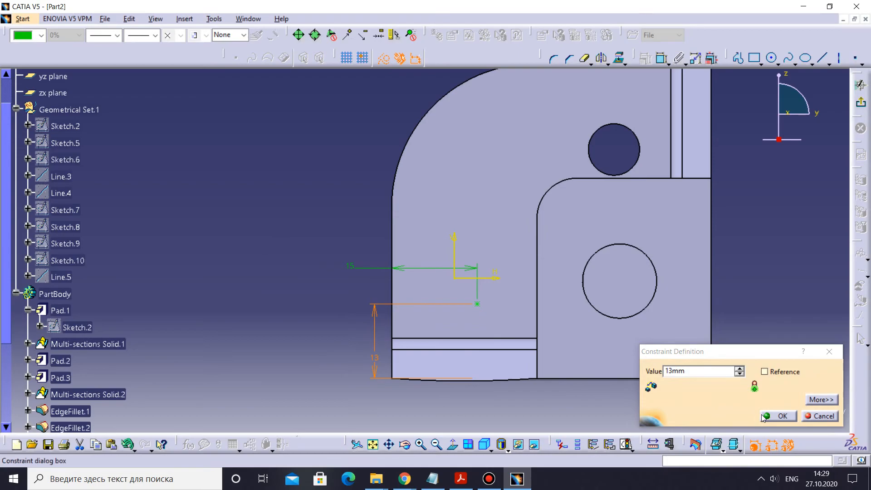
left_click(763, 417)
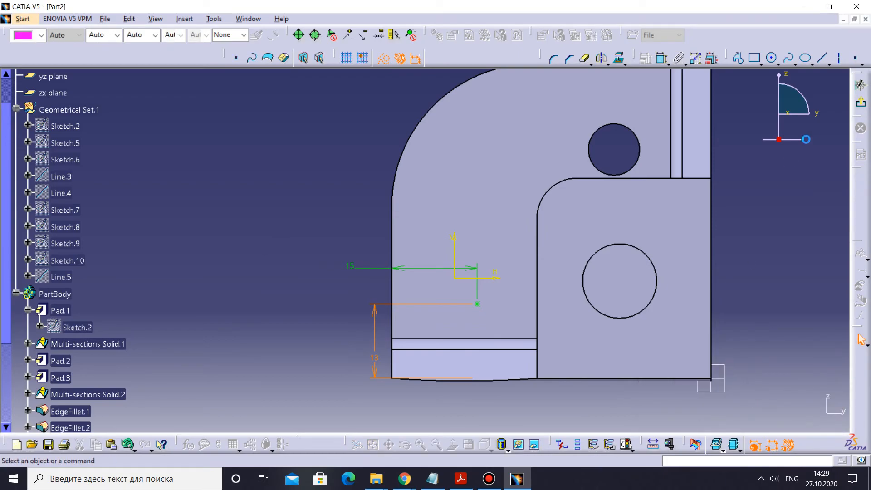
left_click(861, 103)
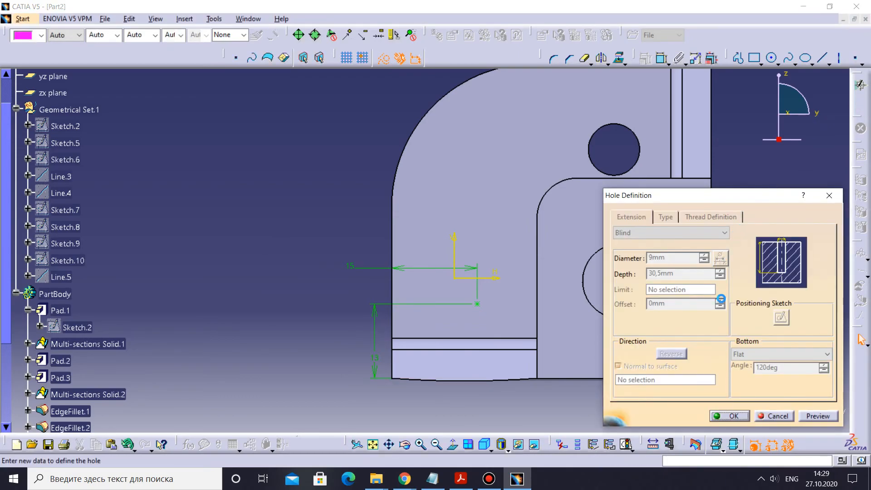
left_click(731, 416)
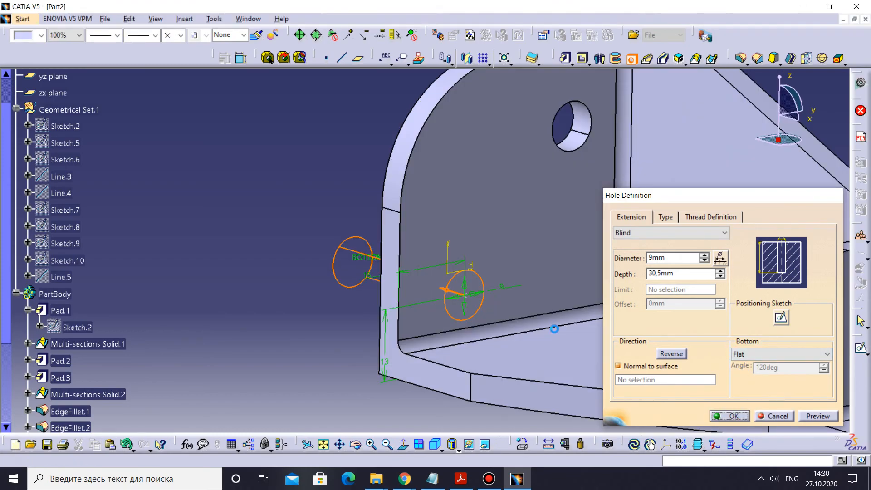
- Collapse Pad.1, the three holes, Geometrical Set.1 and PartBody in the specification tree while viewing the whole bracket
middle_click_drag(309, 204, 410, 357)
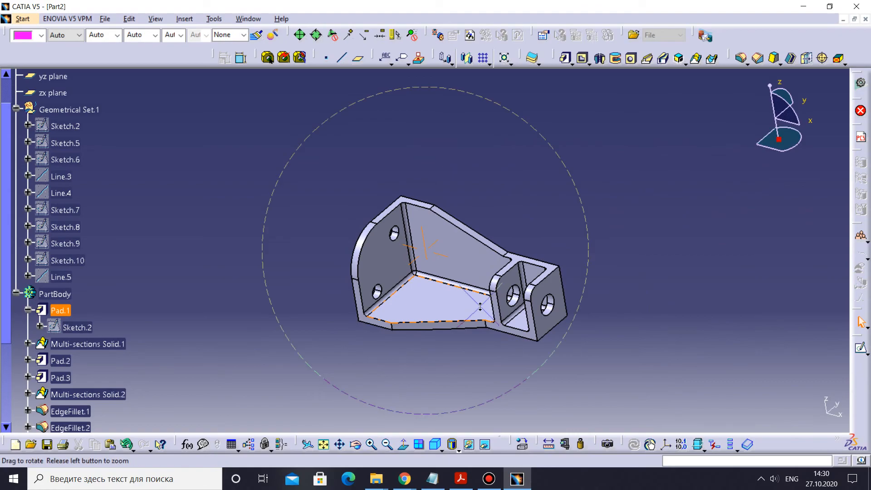
scroll(61, 282, "down", 2)
left_click(47, 216)
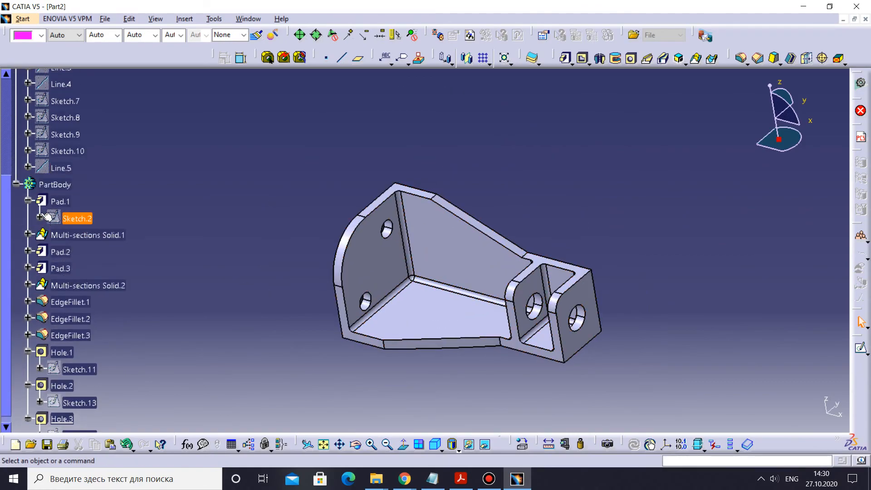
left_click(28, 202)
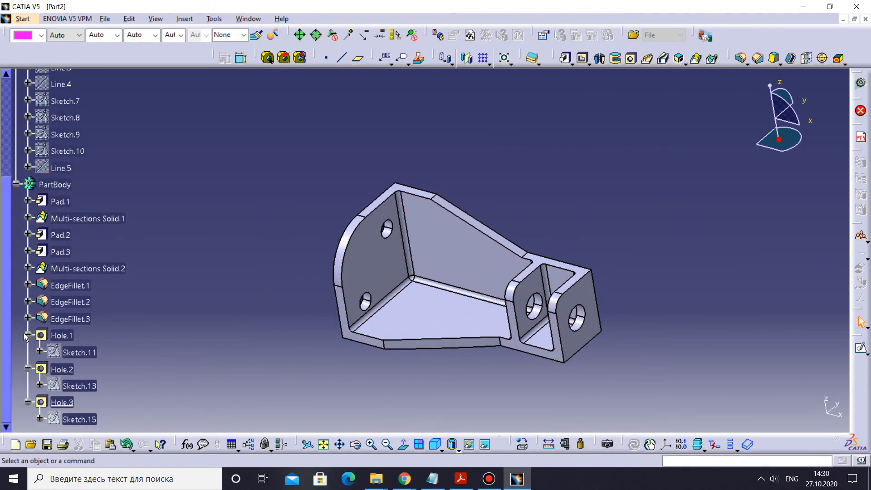
left_click(27, 336)
left_click(28, 352)
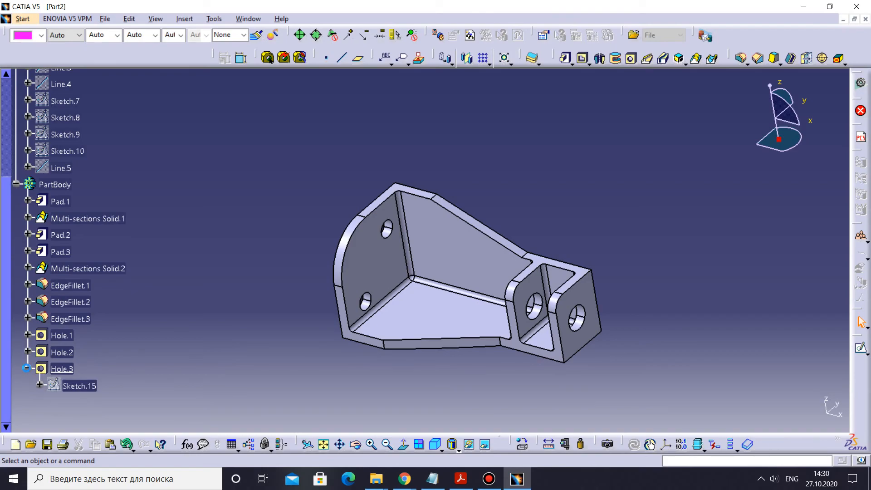
left_click(28, 369)
scroll(33, 205, "up", 3)
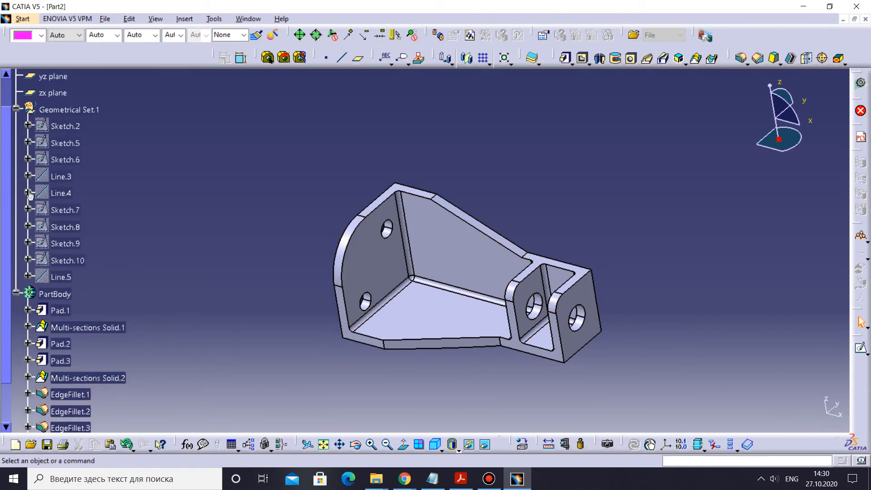
left_click(17, 109)
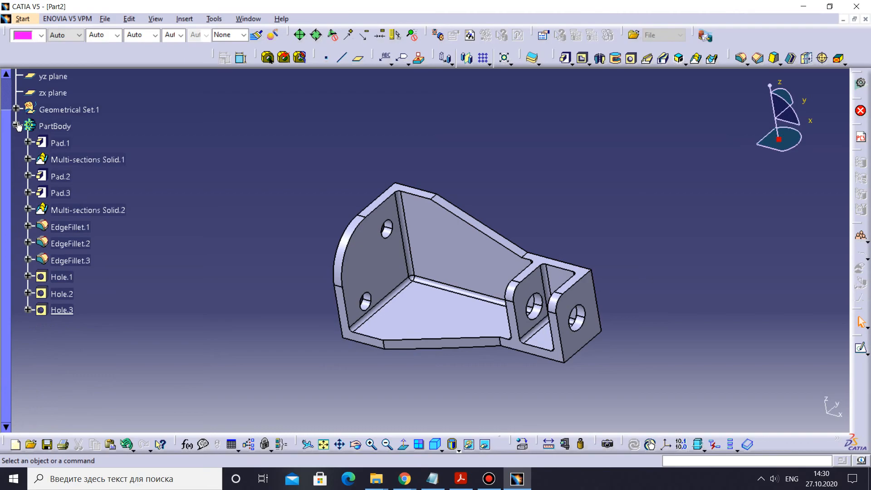
left_click(16, 126)
middle_click_drag(285, 264, 298, 231)
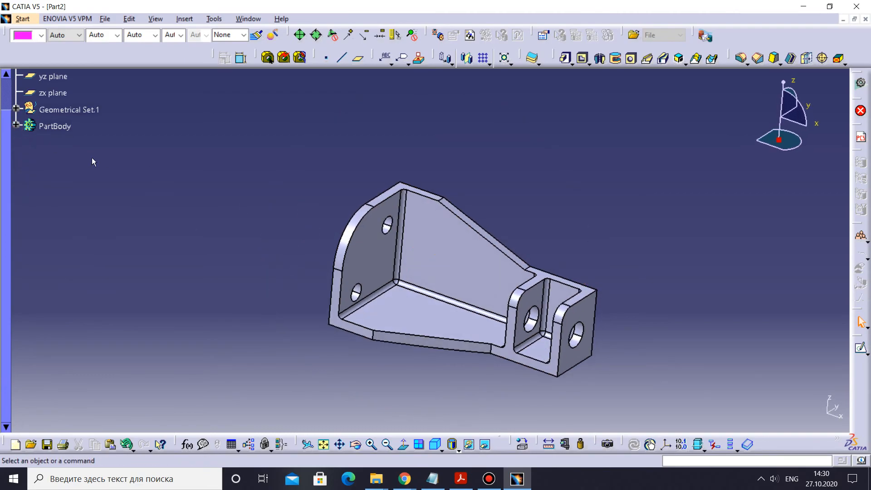
- Change the graphic colour of PartBody to magenta and clear the selection
scroll(90, 159, "up", 2)
left_click(31, 115)
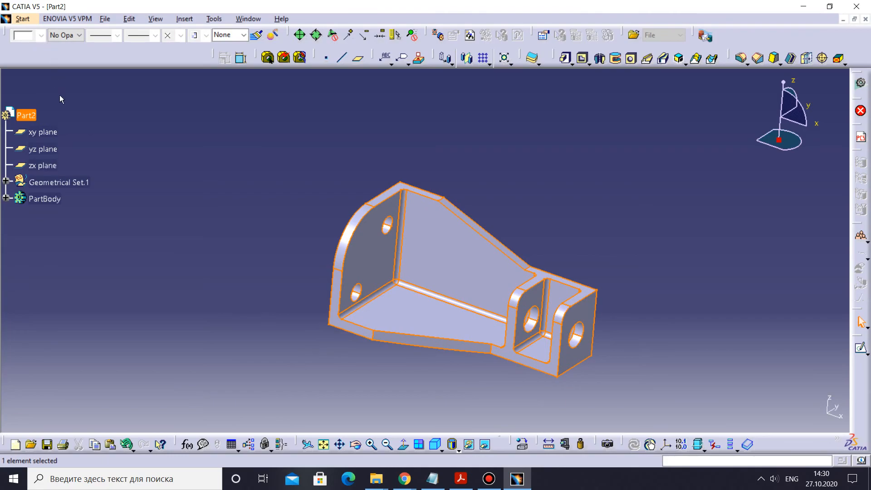
left_click(57, 198)
left_click(41, 35)
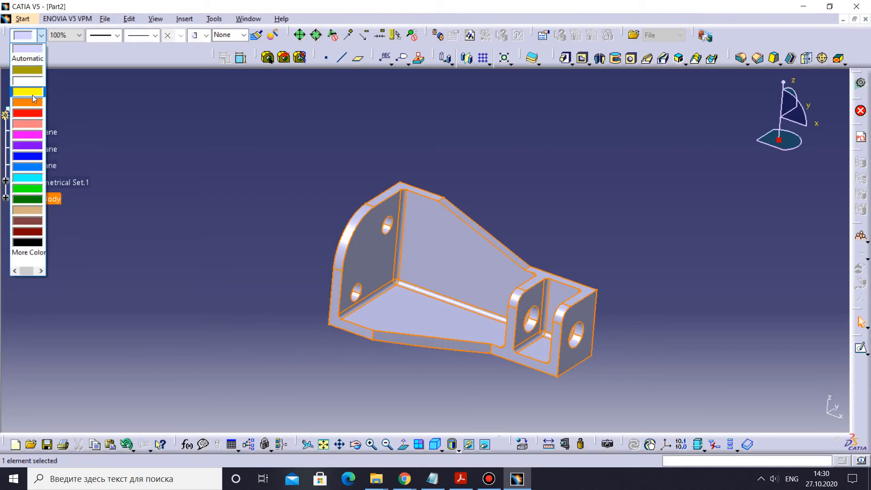
left_click(31, 133)
left_click(105, 132)
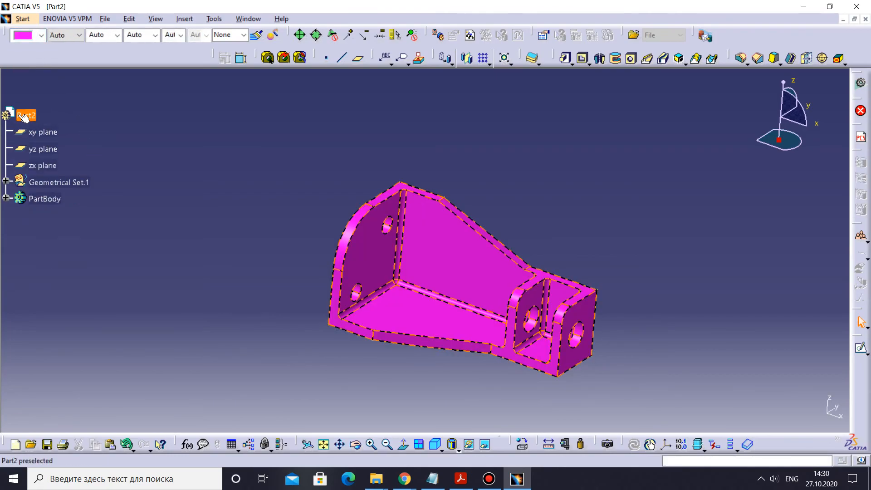
scroll(25, 116, "down", 1)
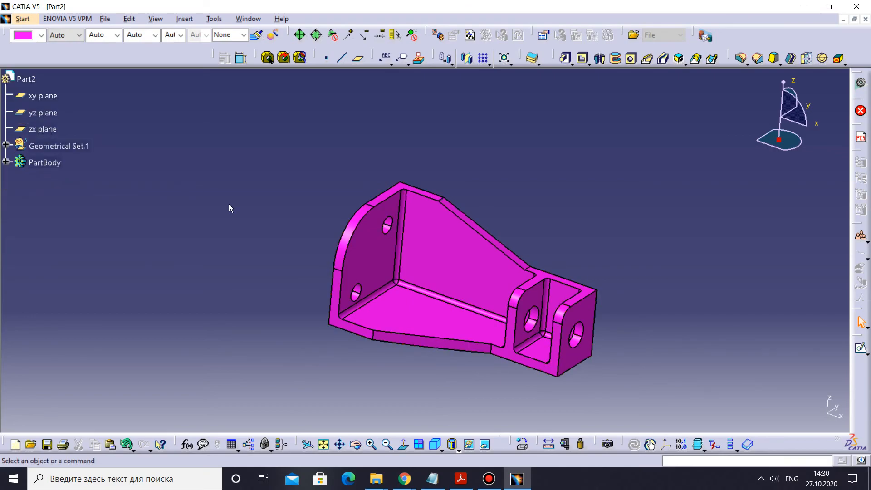
- Rename Part2 by setting its part number to Caster Leg in the product properties
left_click(242, 19)
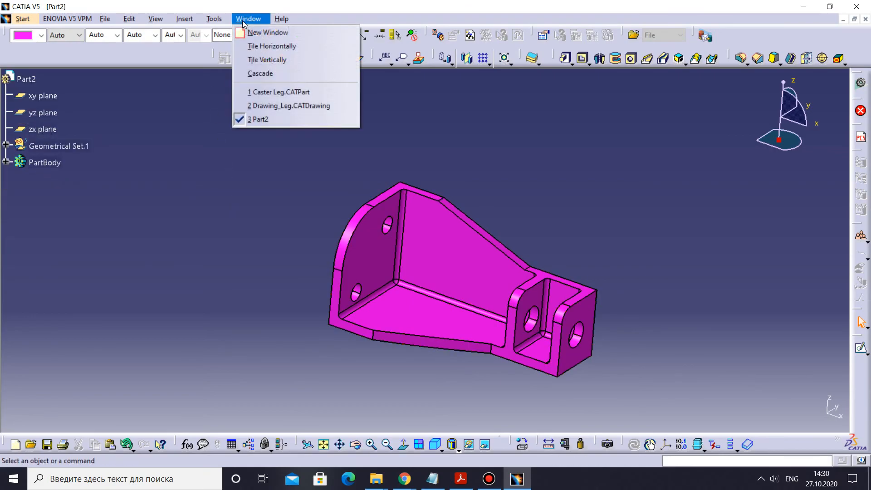
left_click(157, 128)
right_click(29, 79)
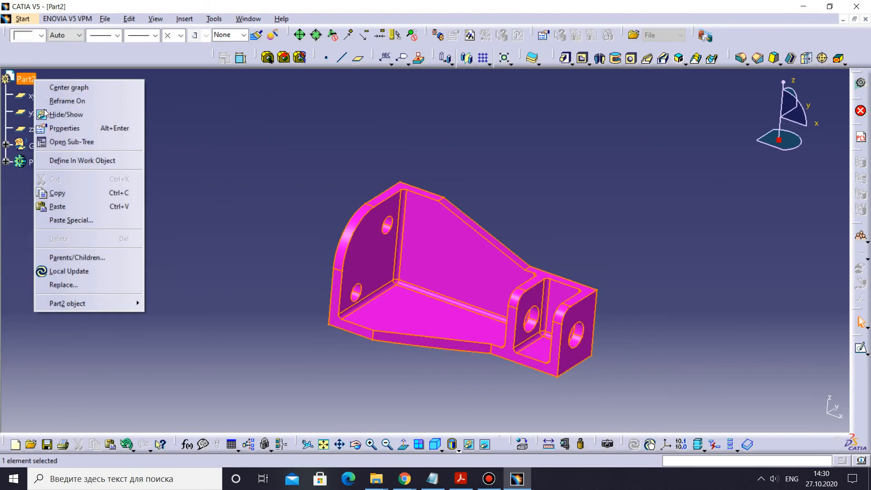
left_click(65, 128)
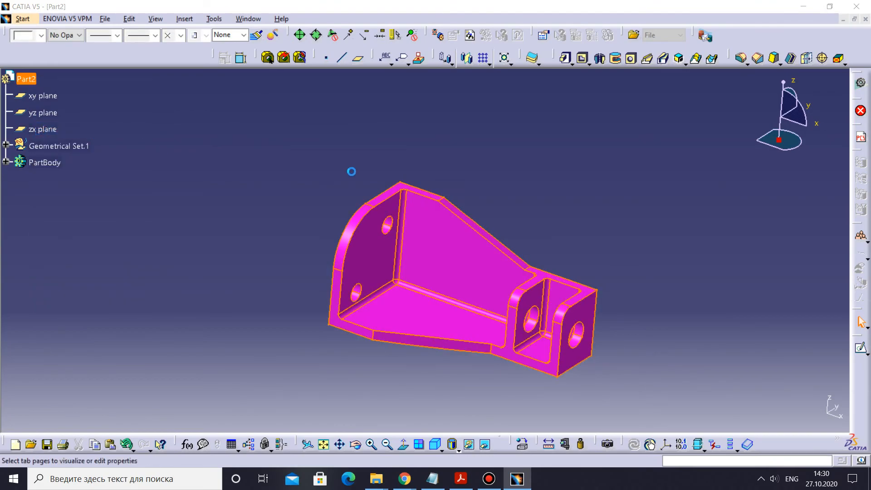
left_click(198, 122)
left_click_drag(147, 209, 128, 210)
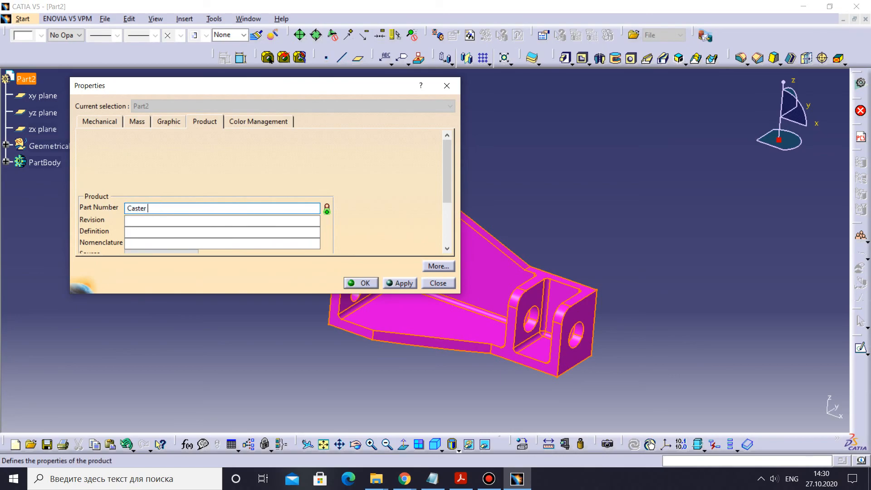
type("Caster Leg")
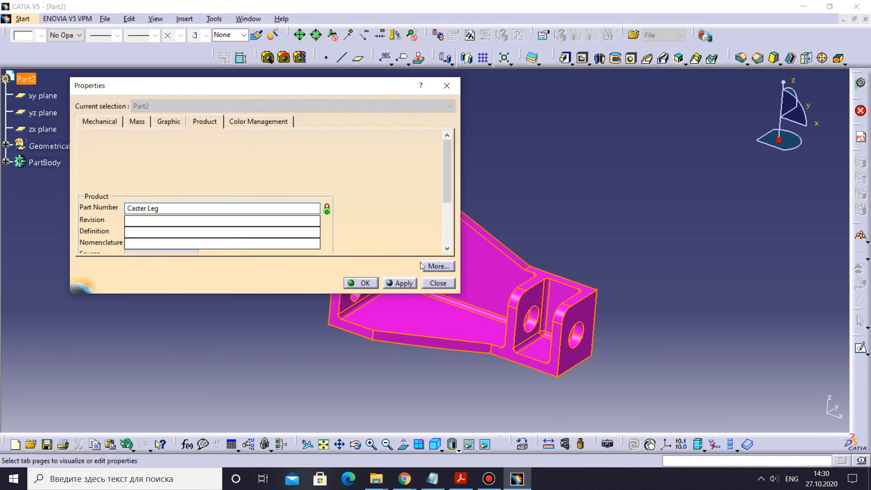
left_click(361, 284)
left_click(231, 306)
- Inspect the finished bracket in the four-pane multi-view, return to a single view and examine it in isometric orientation
middle_click_drag(513, 341, 511, 345)
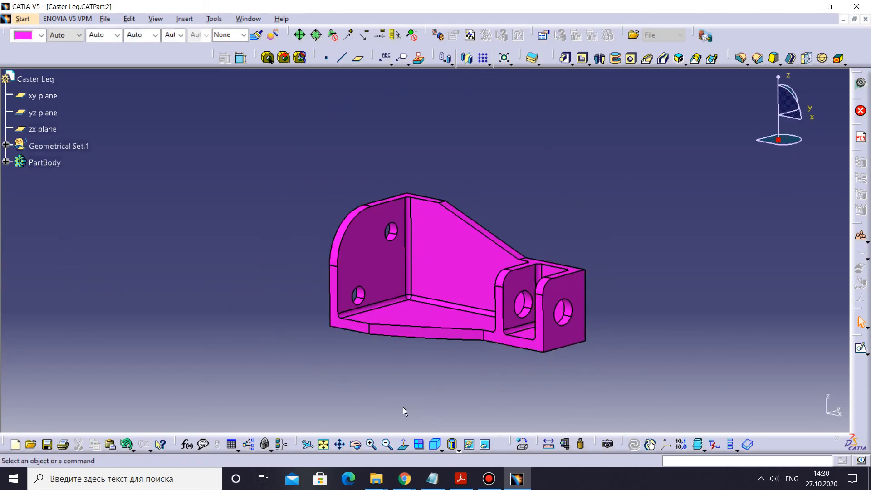
left_click(419, 445)
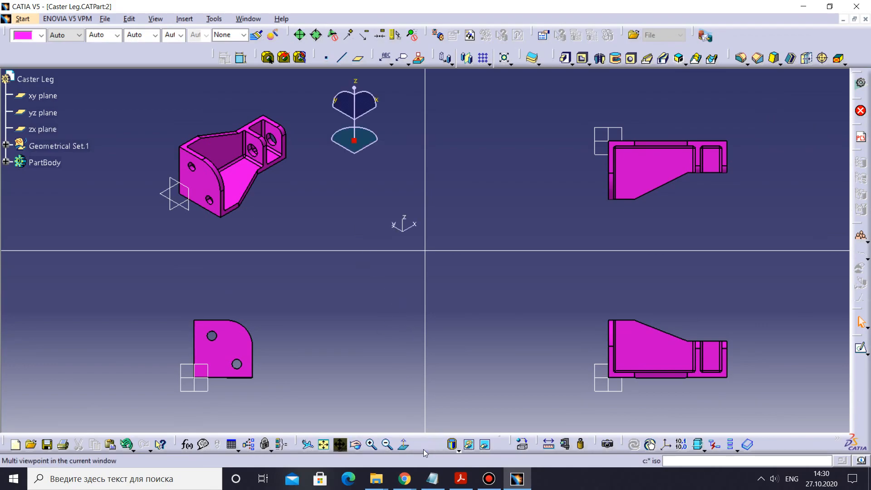
left_click(419, 445)
mouse_move(537, 354)
middle_mouse_down("ctrl")
mouse_move(534, 328)
mouse_move(513, 327)
middle_mouse_up("ctrl")
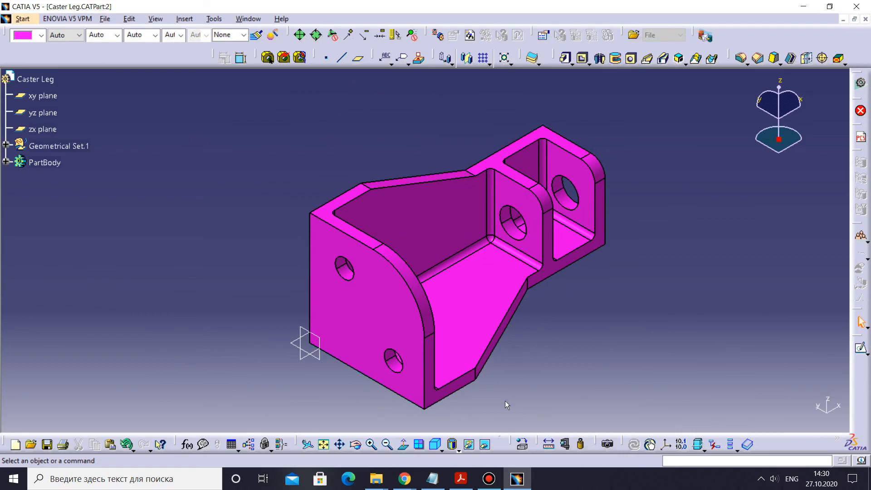